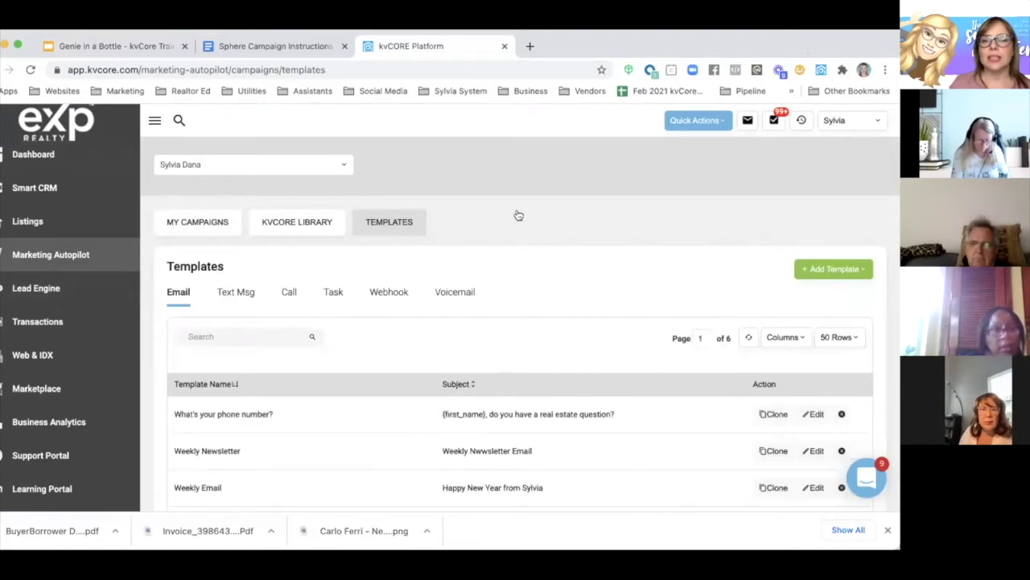
Step: Look through the list of email templates and return to its start
scroll(519, 215, "down", 4)
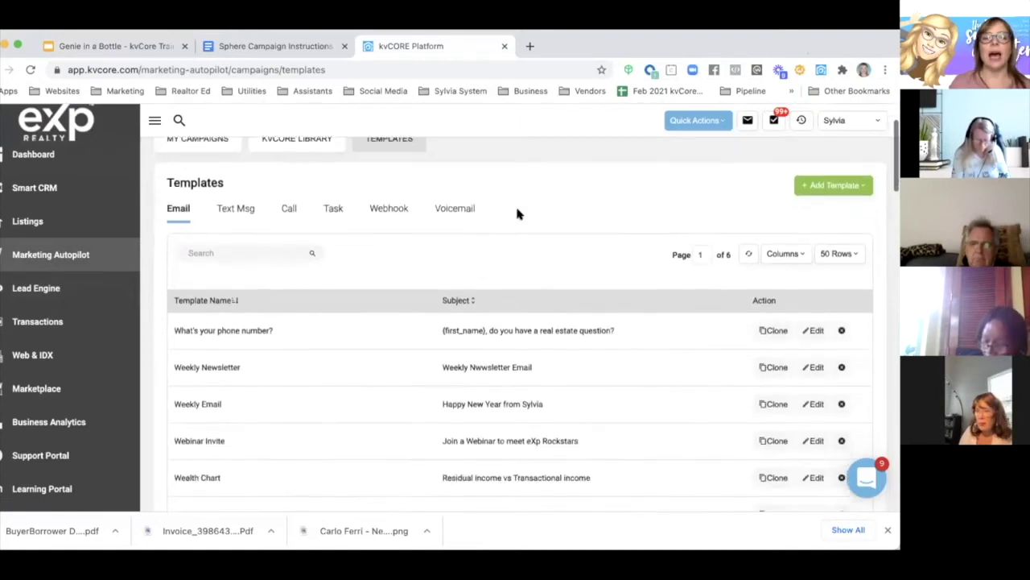
scroll(518, 213, "down", 2)
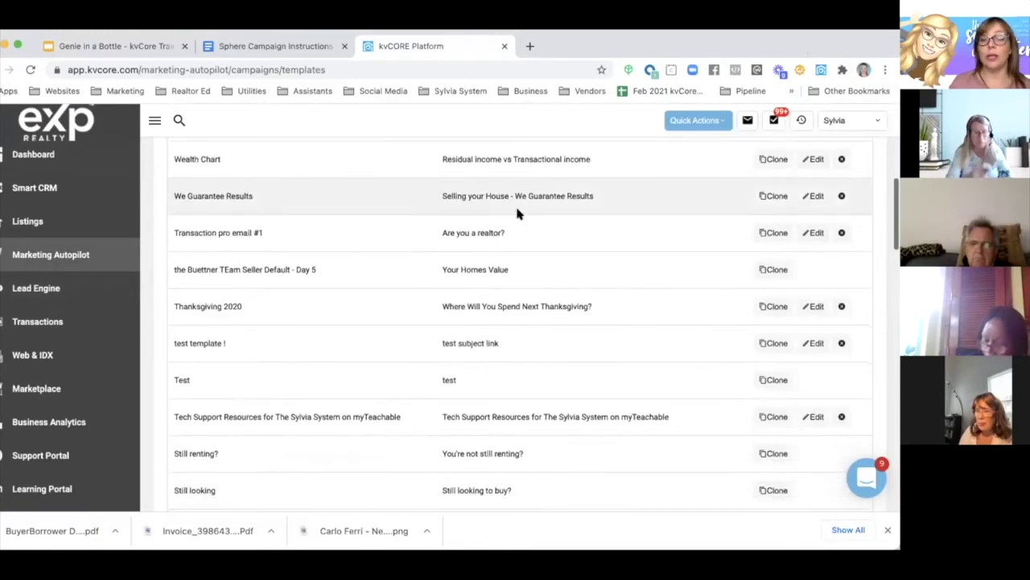
scroll(517, 214, "down", 2)
scroll(517, 213, "down", 2)
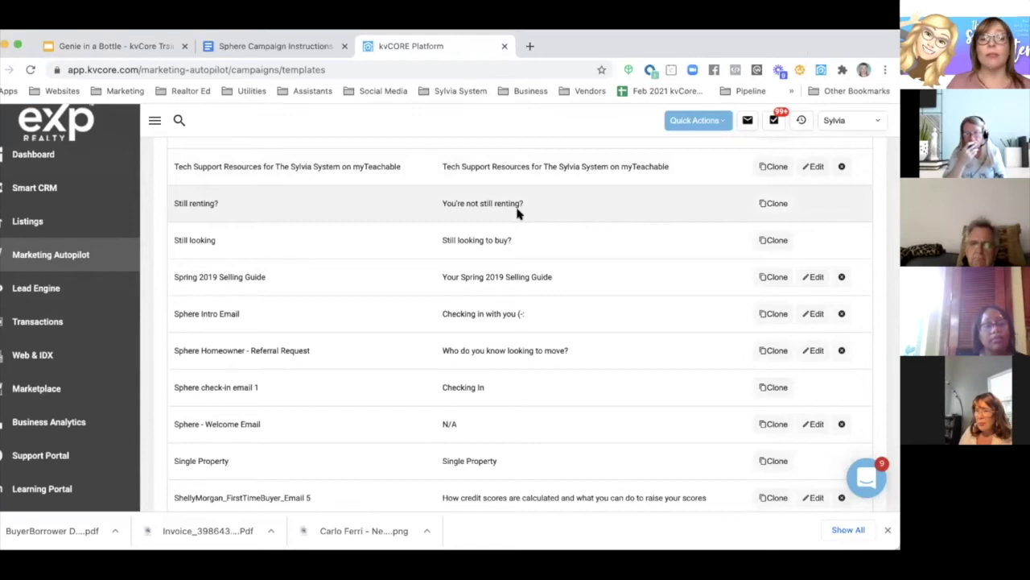
scroll(518, 210, "down", 12)
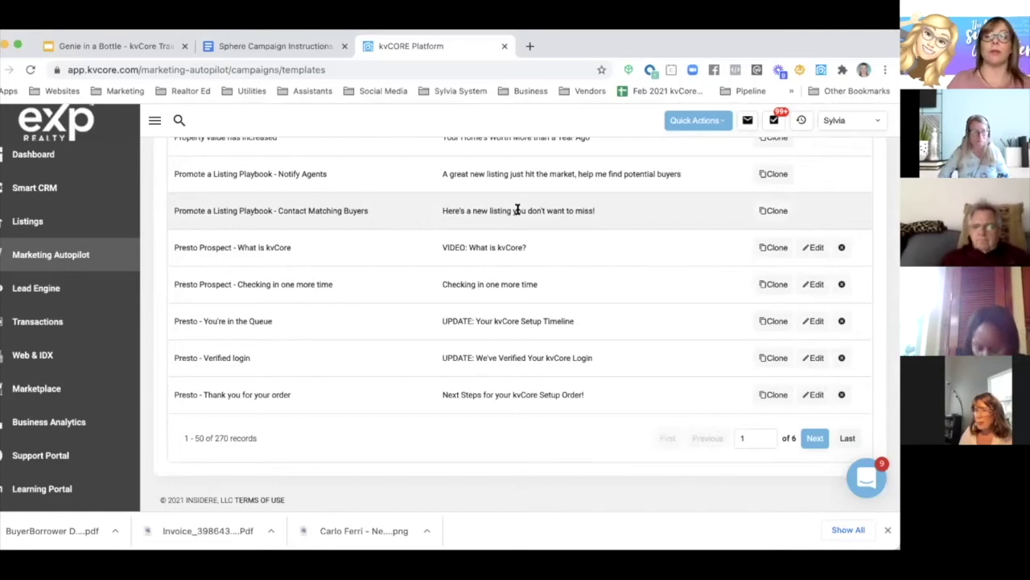
scroll(518, 211, "up", 12)
scroll(517, 212, "up", 10)
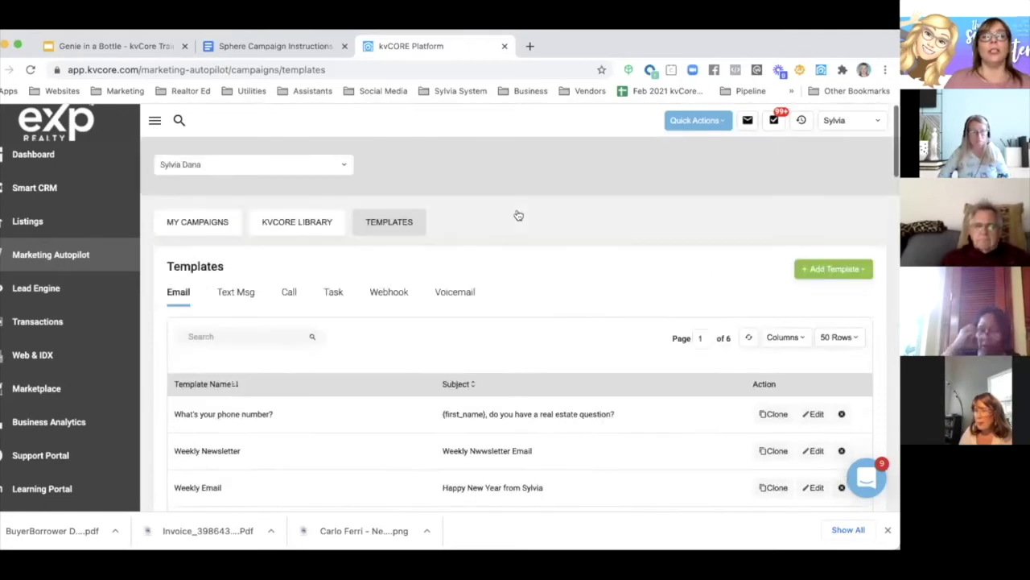
Step: Search the email templates for "newsletter" and look over the matching templates
left_click(229, 336)
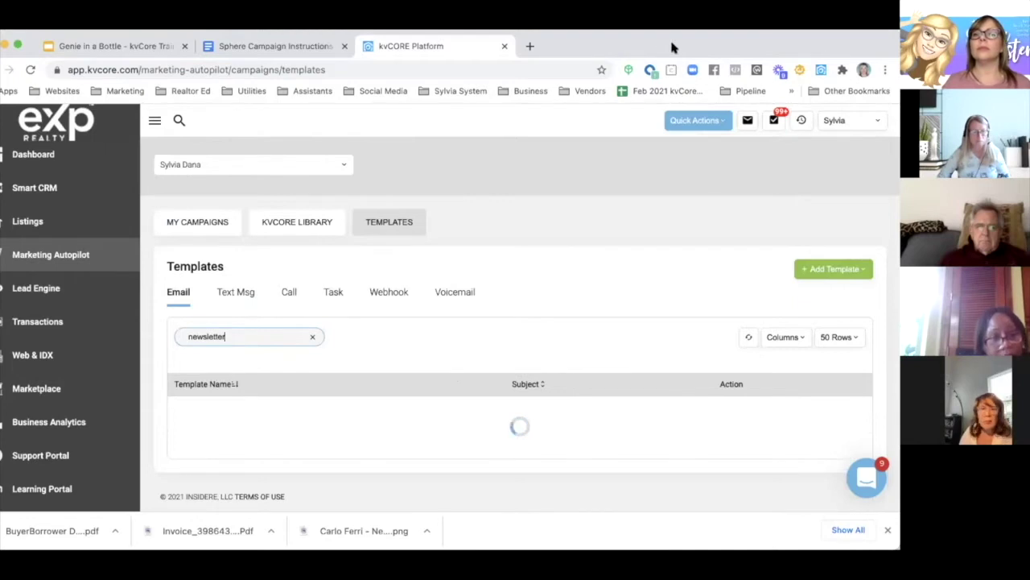
scroll(581, 203, "down", 3)
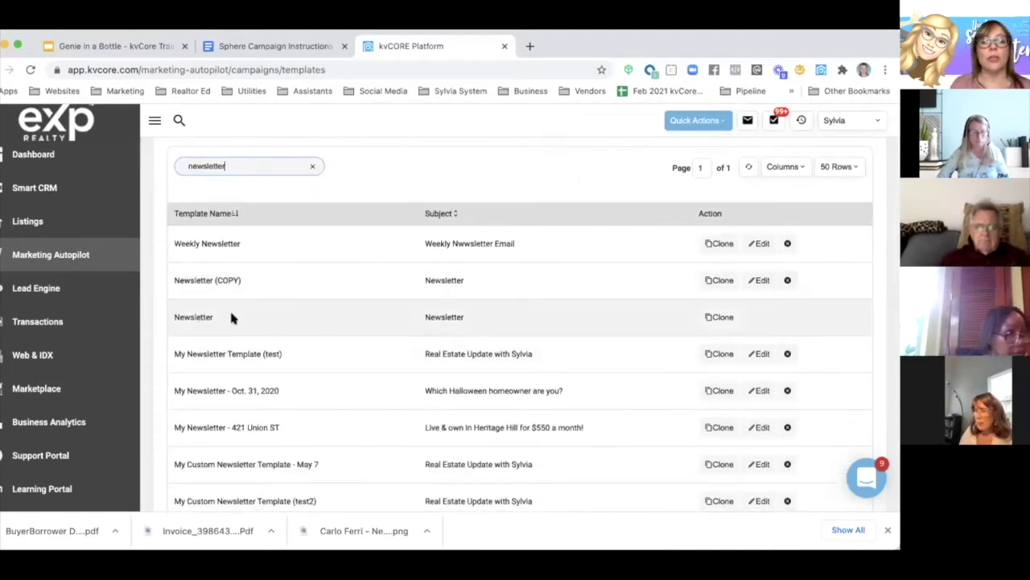
scroll(650, 363, "down", 5)
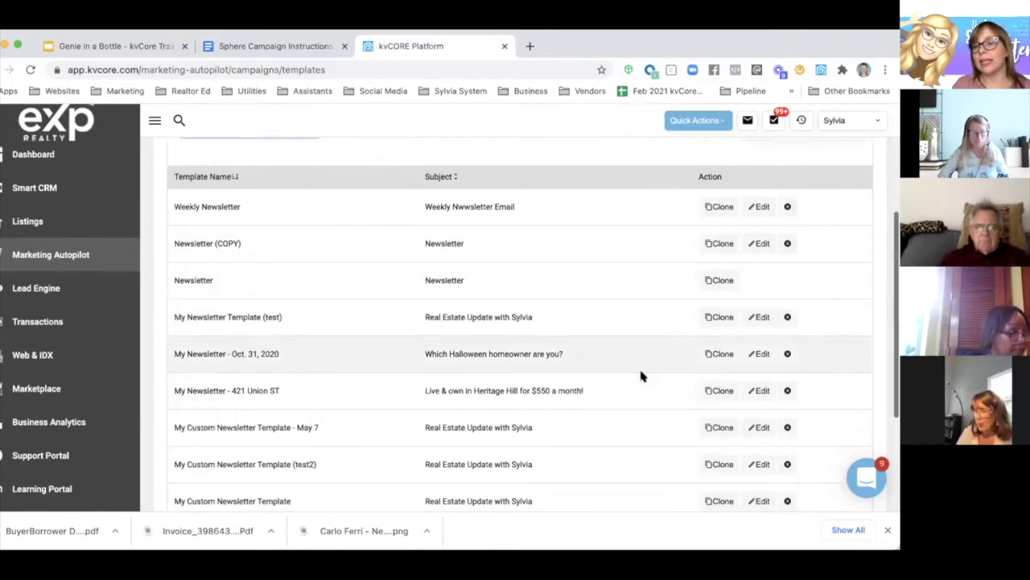
scroll(785, 406, "up", 8)
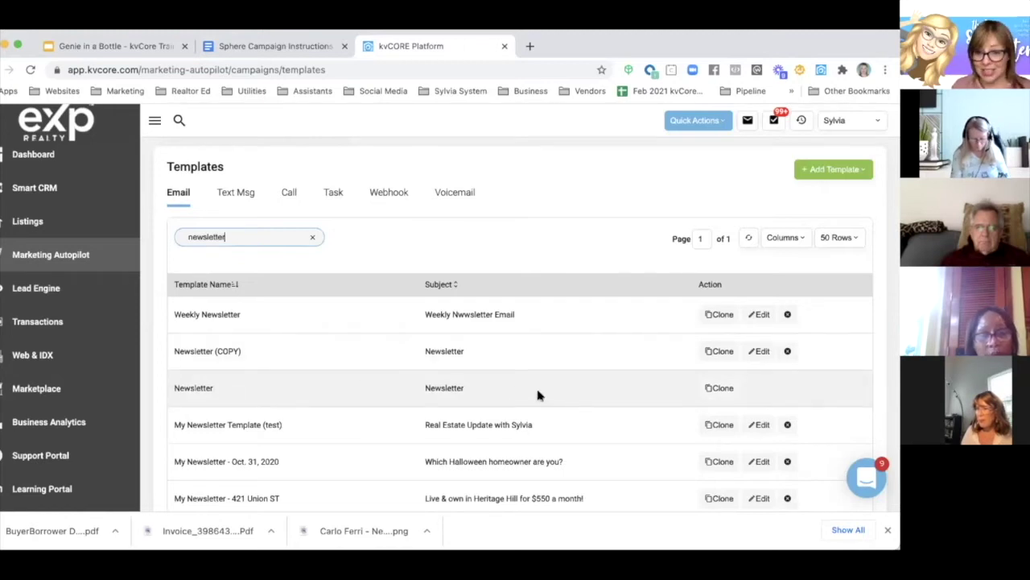
Step: Clone the Newsletter email template and save the copy under the template name Newsletter TEST
left_click(706, 390)
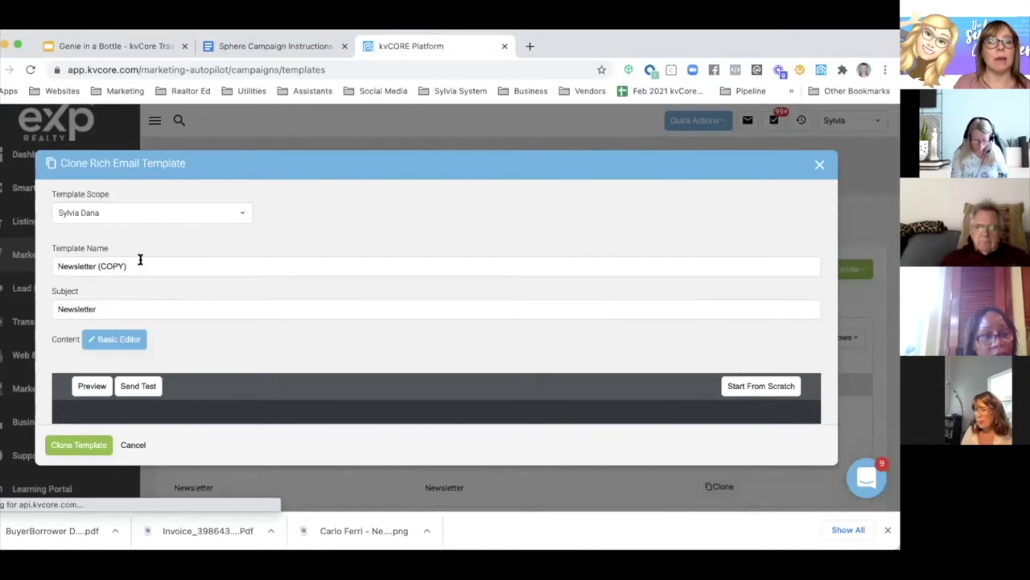
scroll(157, 306, "down", 4)
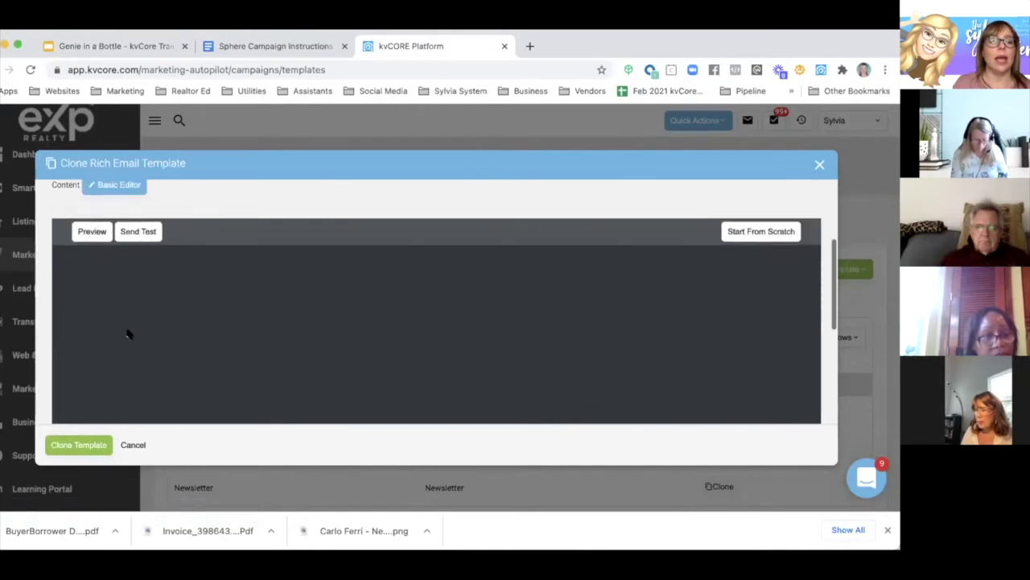
left_click(59, 446)
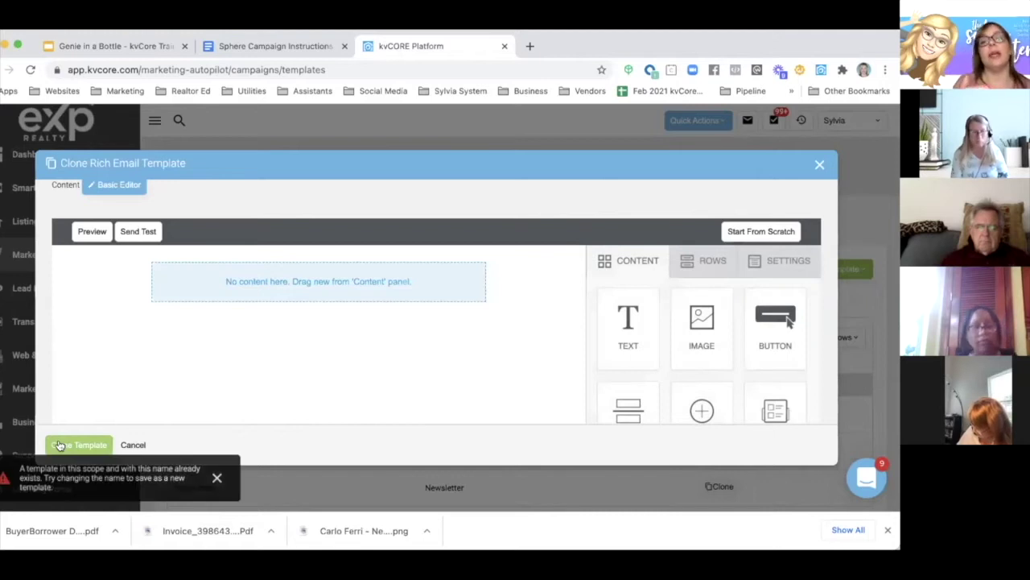
left_click(218, 480)
scroll(184, 368, "up", 3)
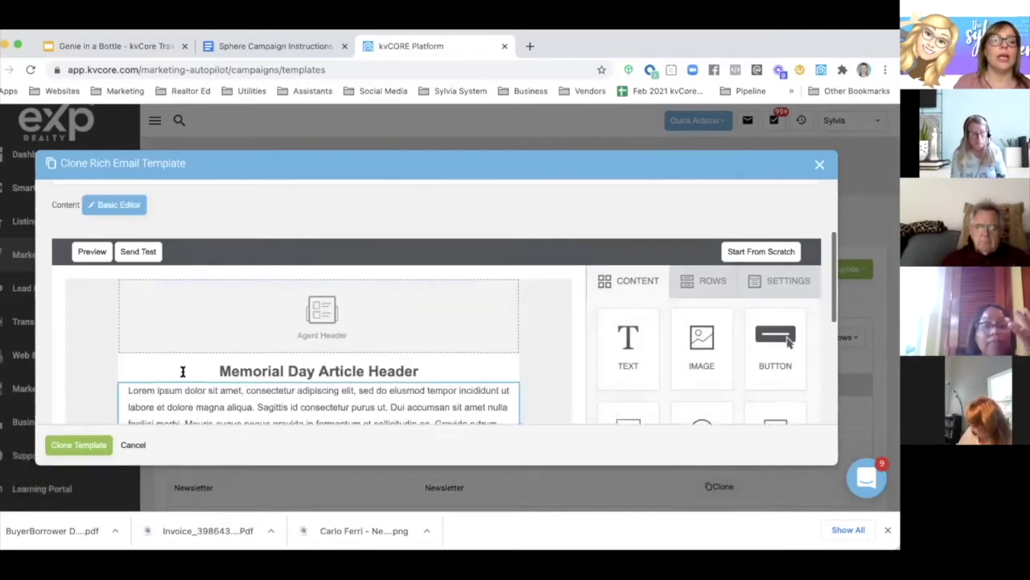
left_click(130, 265)
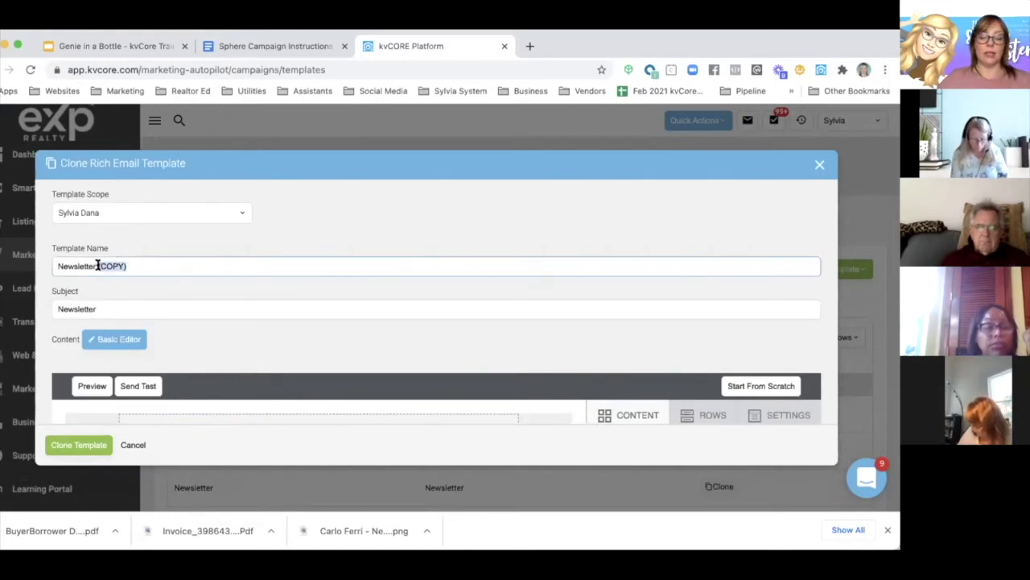
left_click(79, 445)
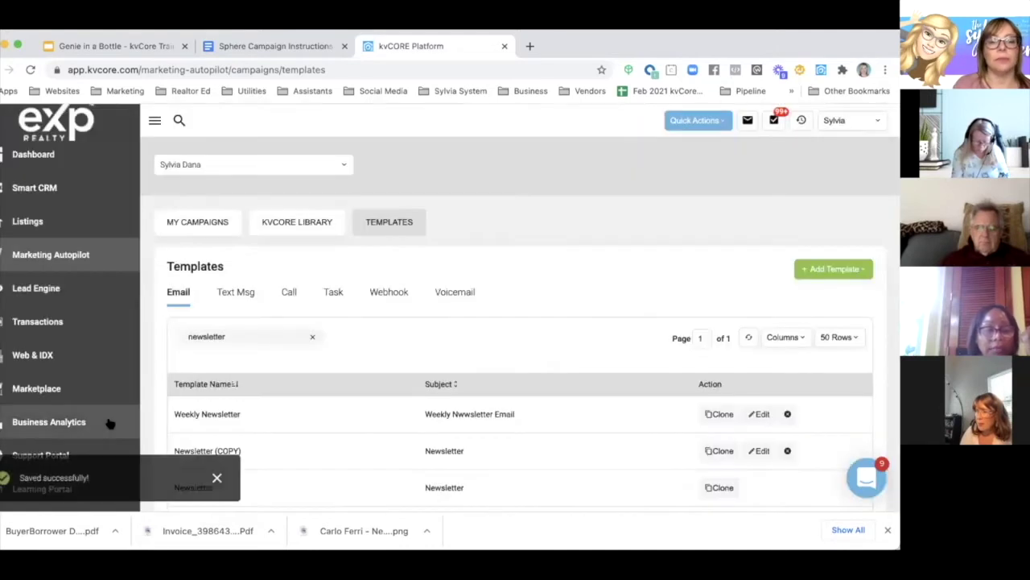
Step: Search the email templates for "test" and open the Newsletter TEST template for editing
scroll(247, 366, "down", 3)
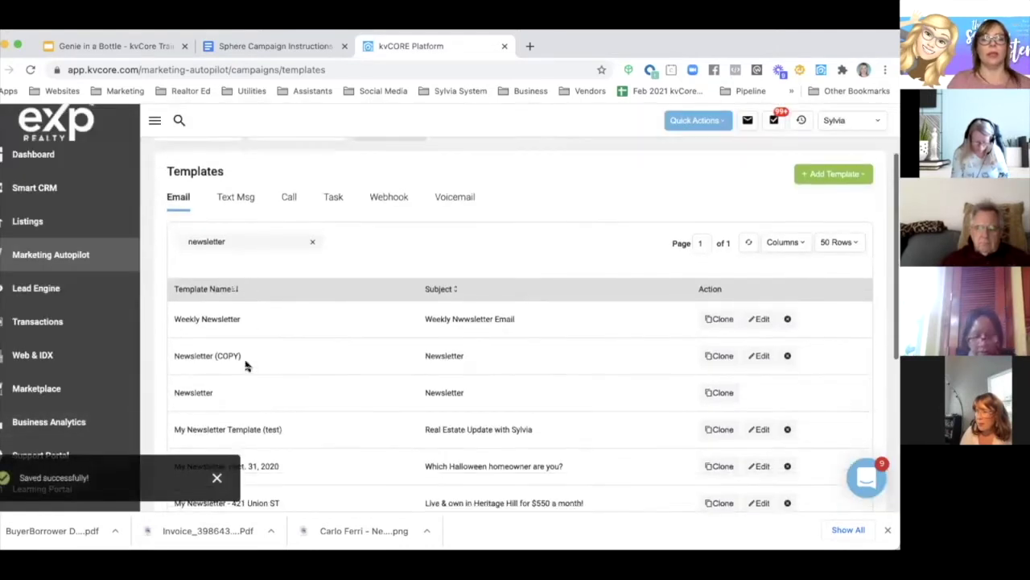
scroll(246, 366, "up", 3)
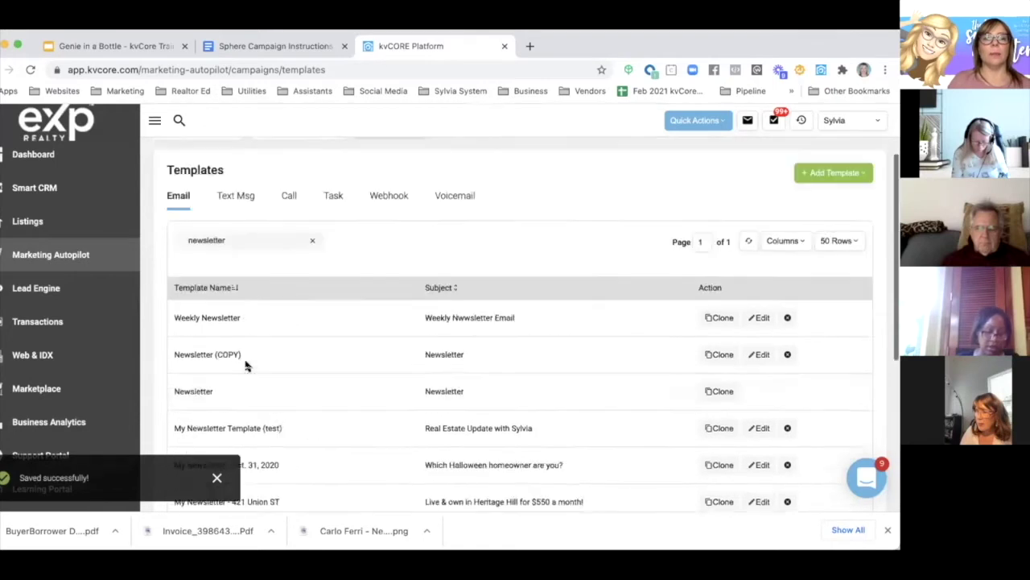
left_click_drag(228, 336, 158, 336)
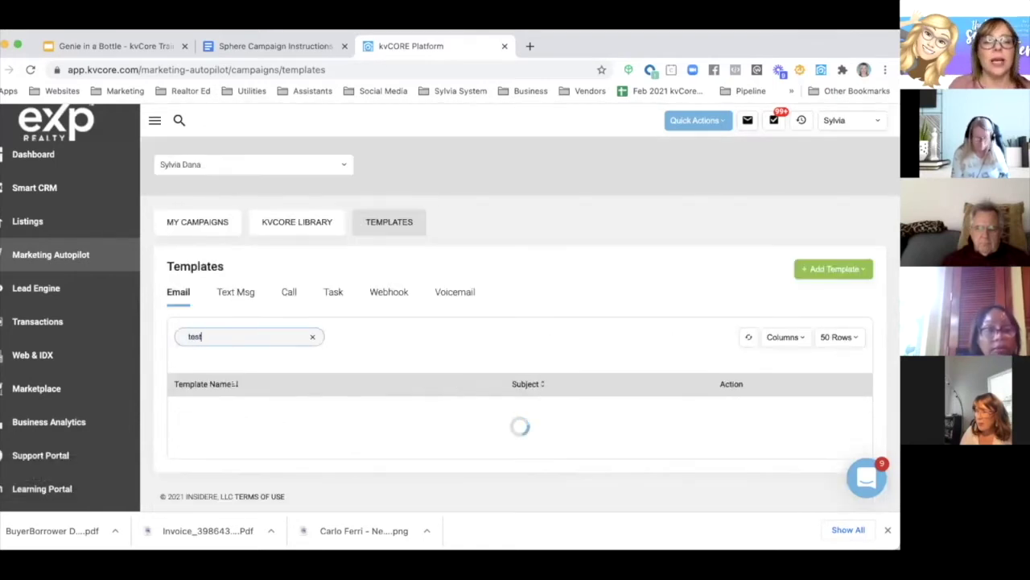
scroll(214, 444, "down", 3)
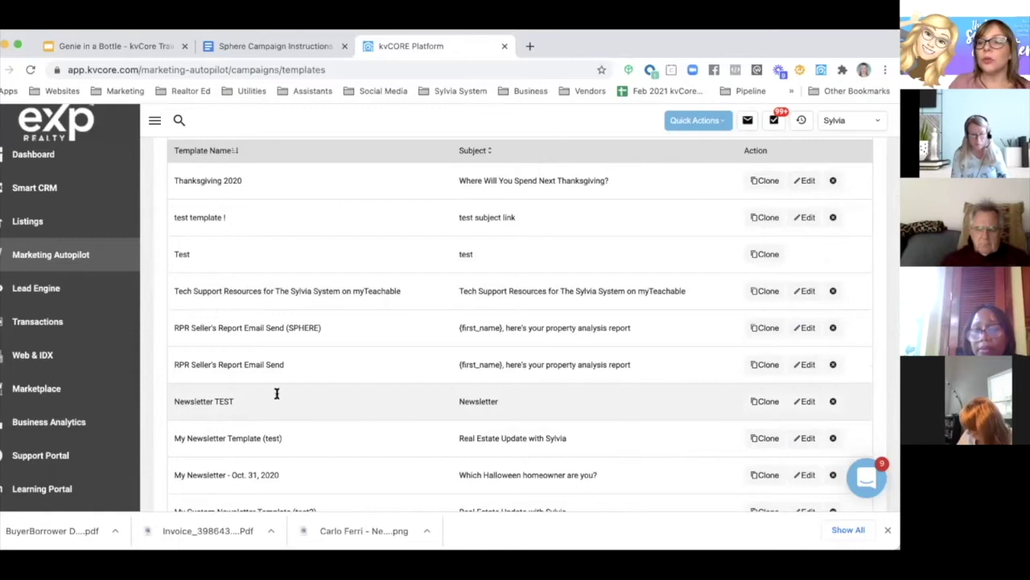
left_click(803, 400)
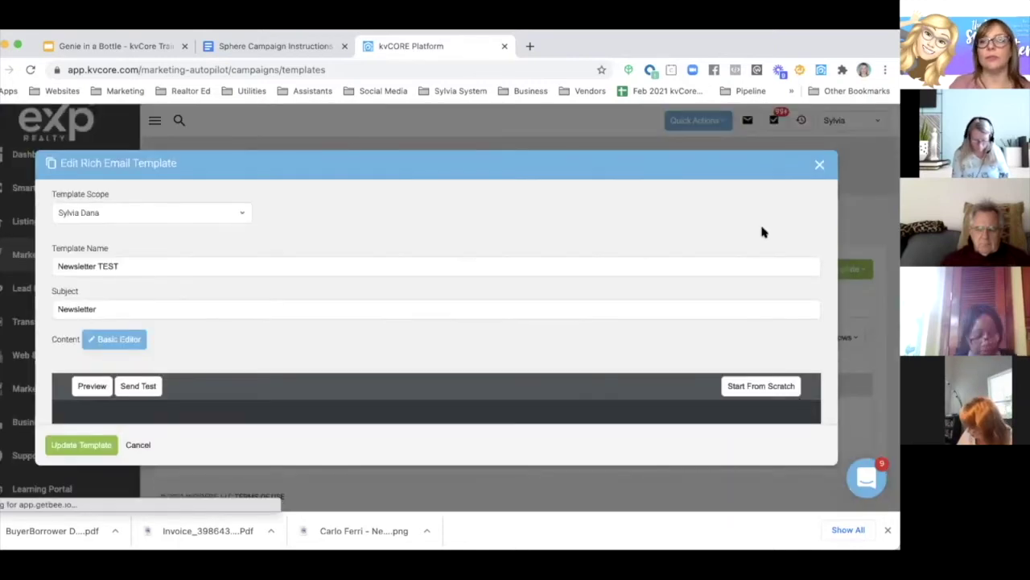
Step: Examine the article, image and button blocks in the Newsletter TEST template and the available content elements
scroll(762, 225, "down", 2)
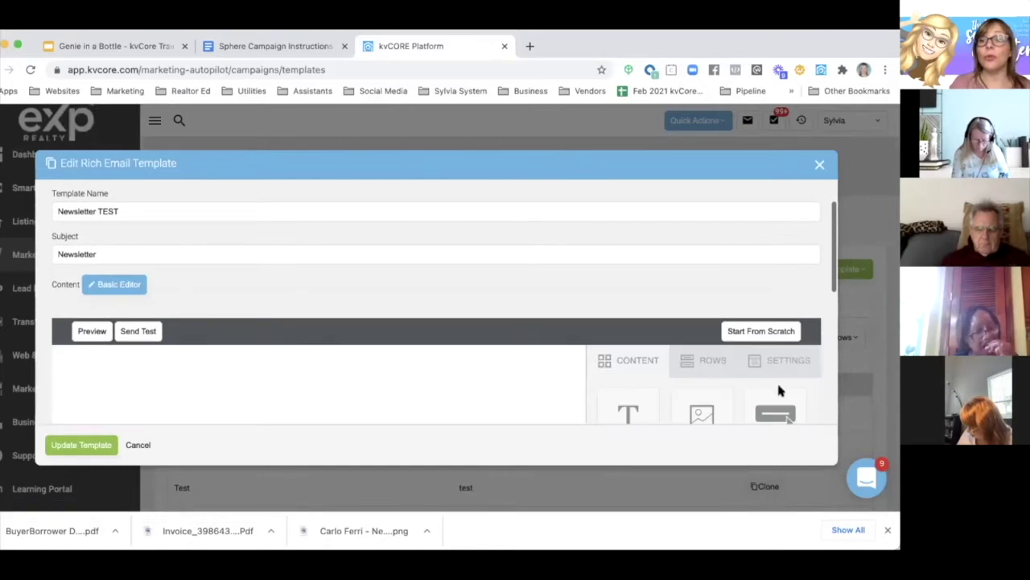
scroll(778, 391, "down", 3)
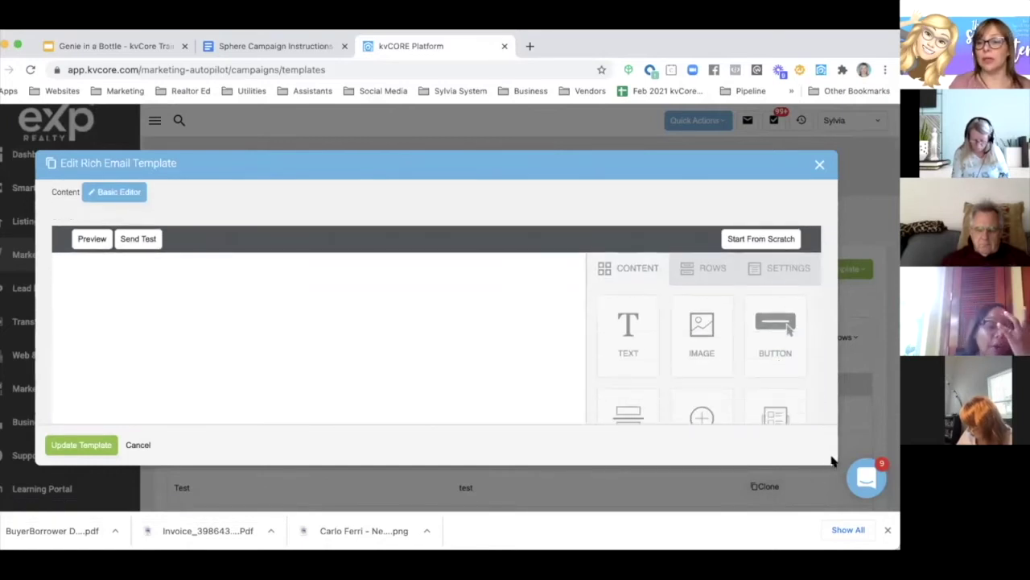
scroll(517, 379, "down", 5)
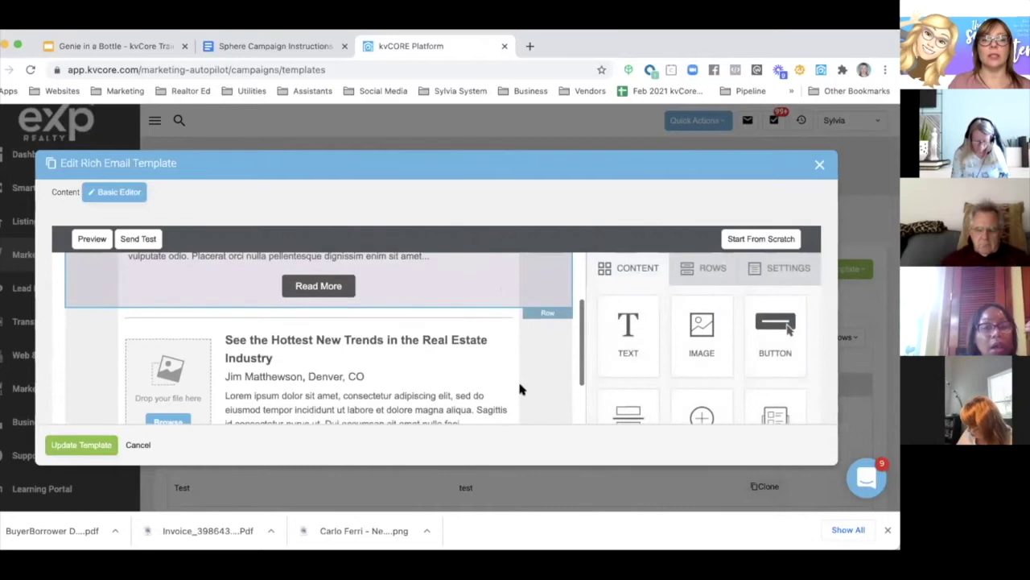
scroll(519, 388, "down", 3)
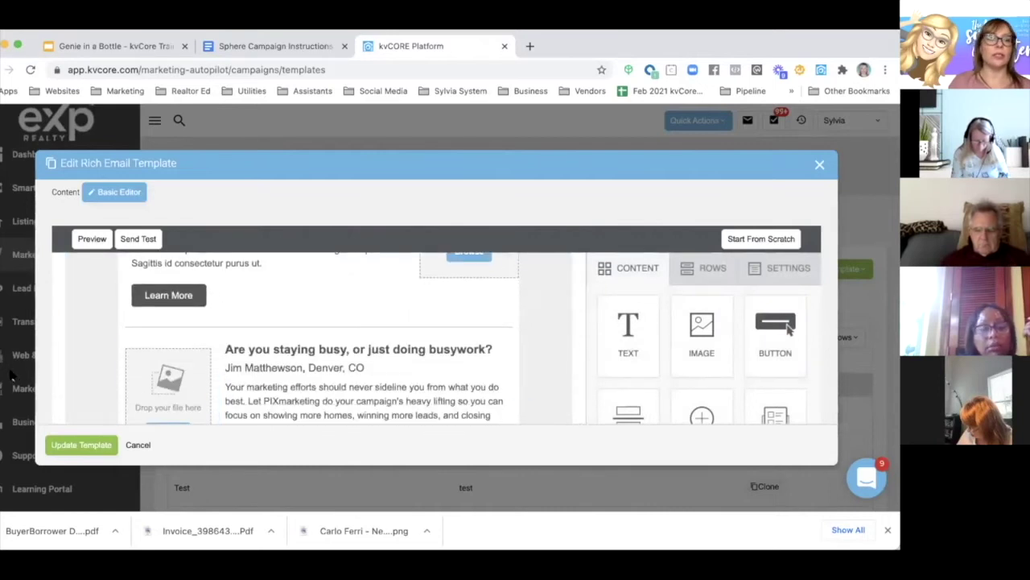
scroll(33, 371, "up", 2)
scroll(33, 371, "down", 4)
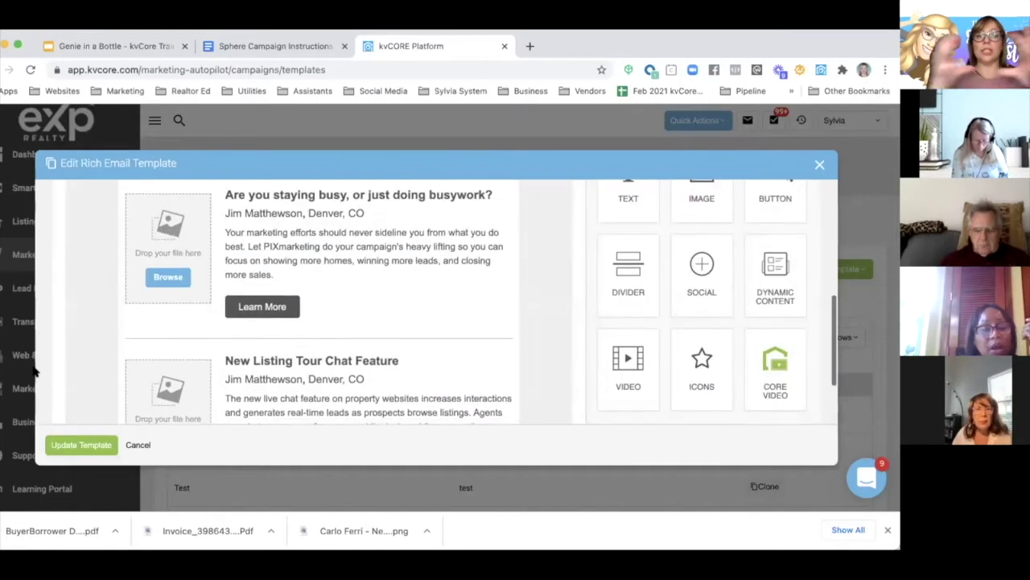
scroll(33, 371, "up", 5)
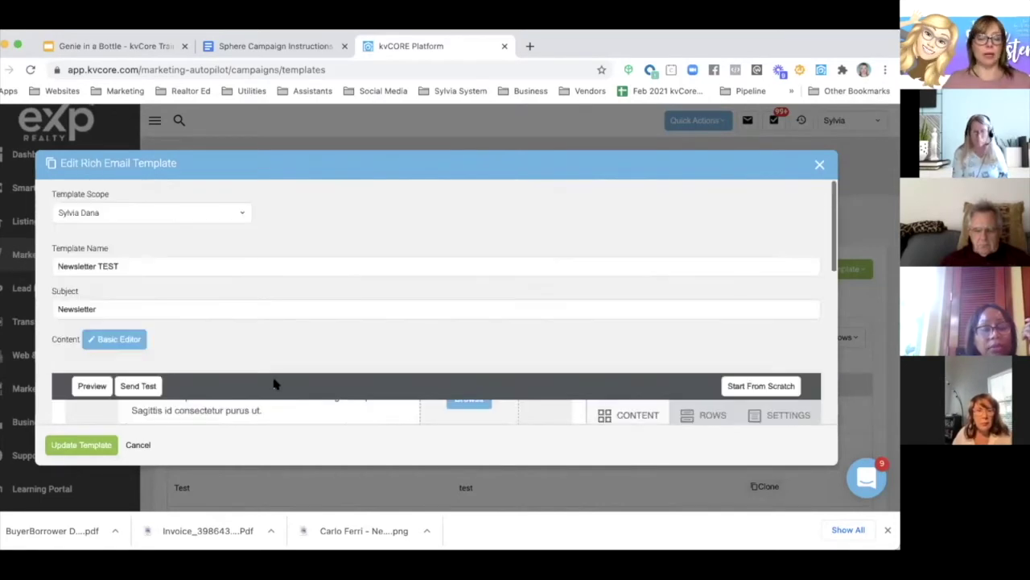
scroll(267, 373, "down", 3)
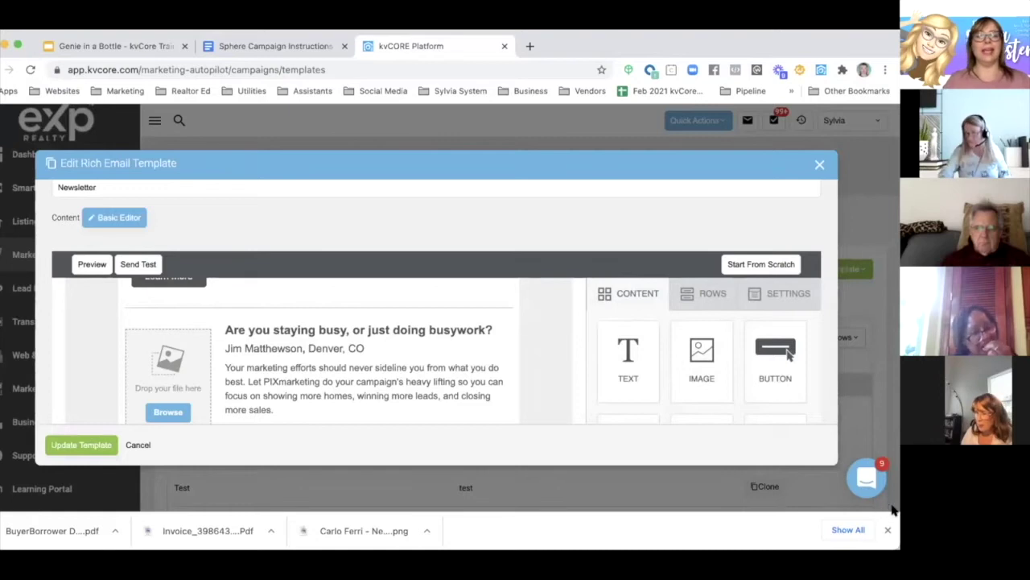
scroll(521, 385, "down", 5)
scroll(523, 392, "down", 10)
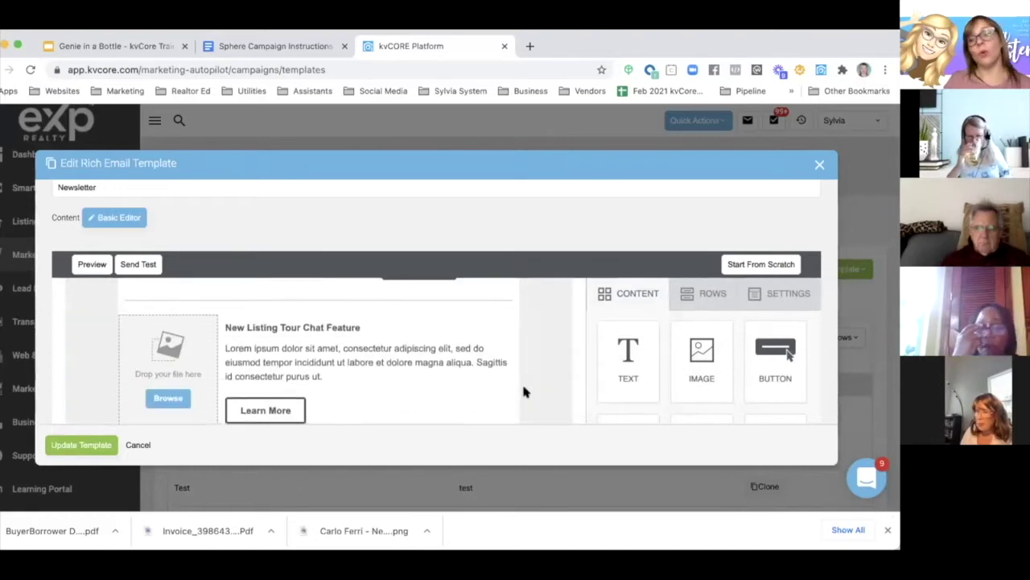
scroll(523, 392, "up", 8)
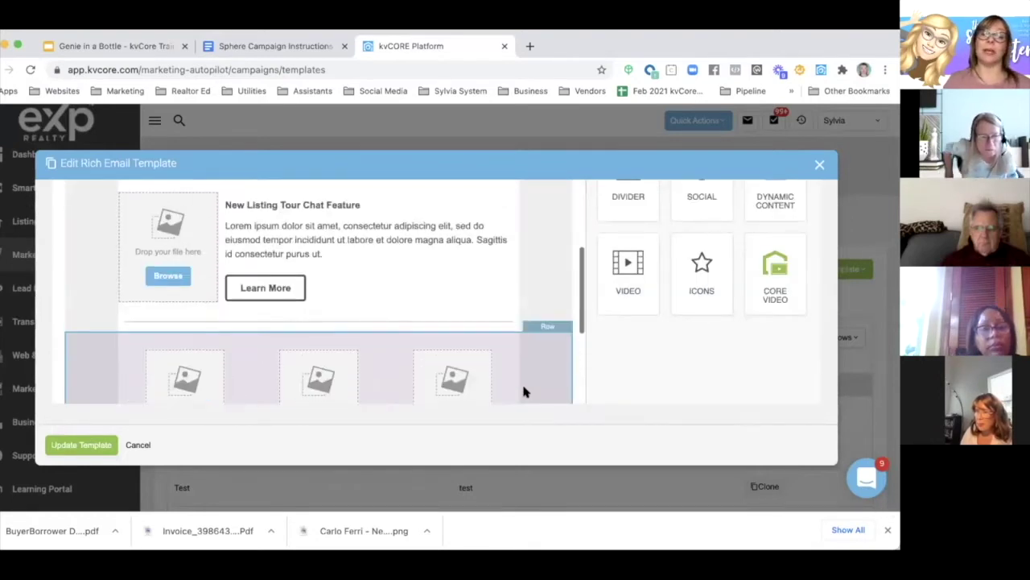
scroll(523, 391, "up", 12)
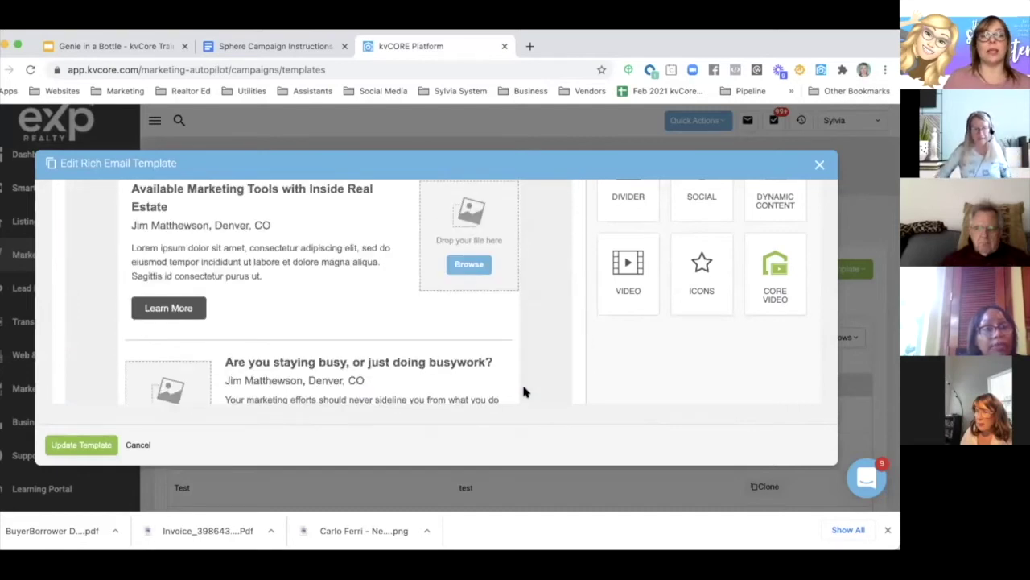
scroll(523, 391, "up", 5)
scroll(524, 391, "down", 1)
scroll(523, 391, "up", 1)
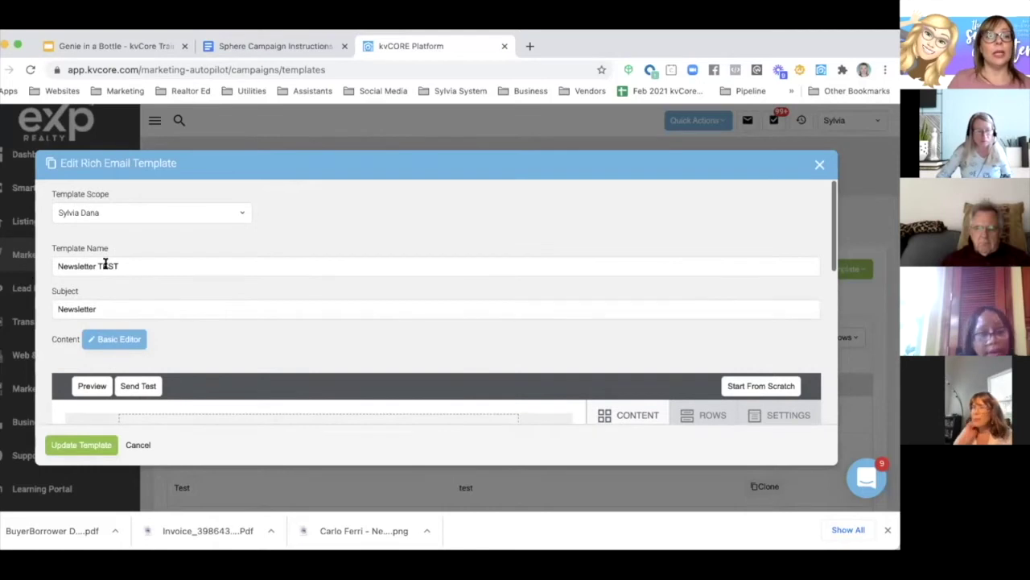
Step: Select the template's subject text and examine the Agent Header block at the start of the email content
scroll(125, 294, "down", 1)
scroll(124, 301, "down", 1)
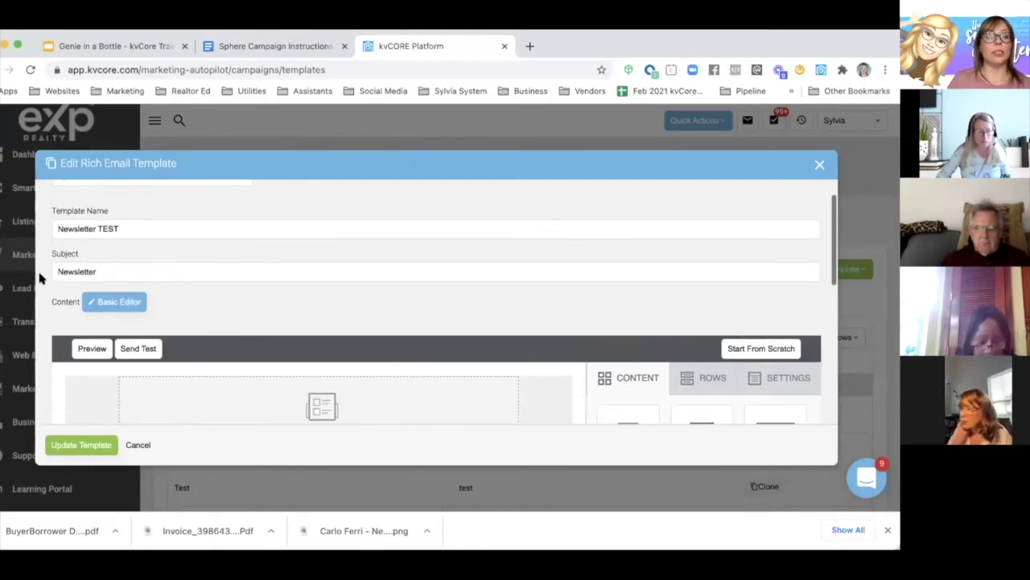
scroll(121, 268, "down", 1)
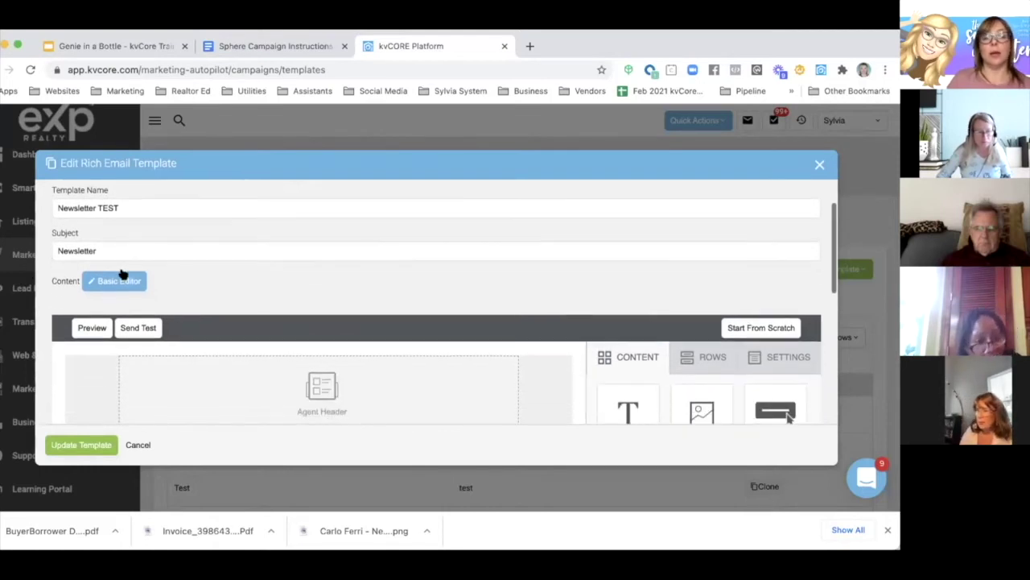
left_click_drag(59, 248, 141, 250)
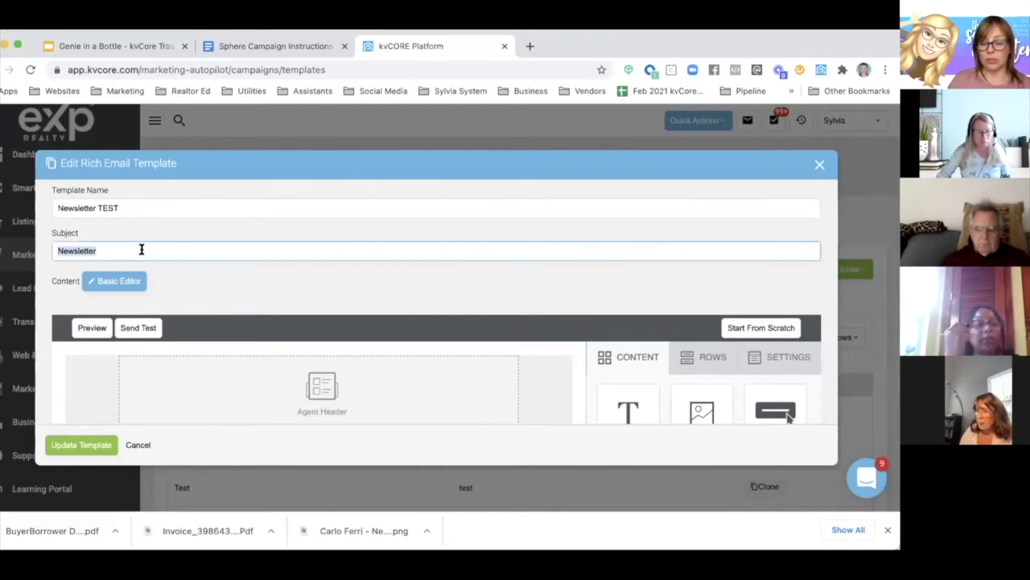
scroll(248, 330, "down", 3)
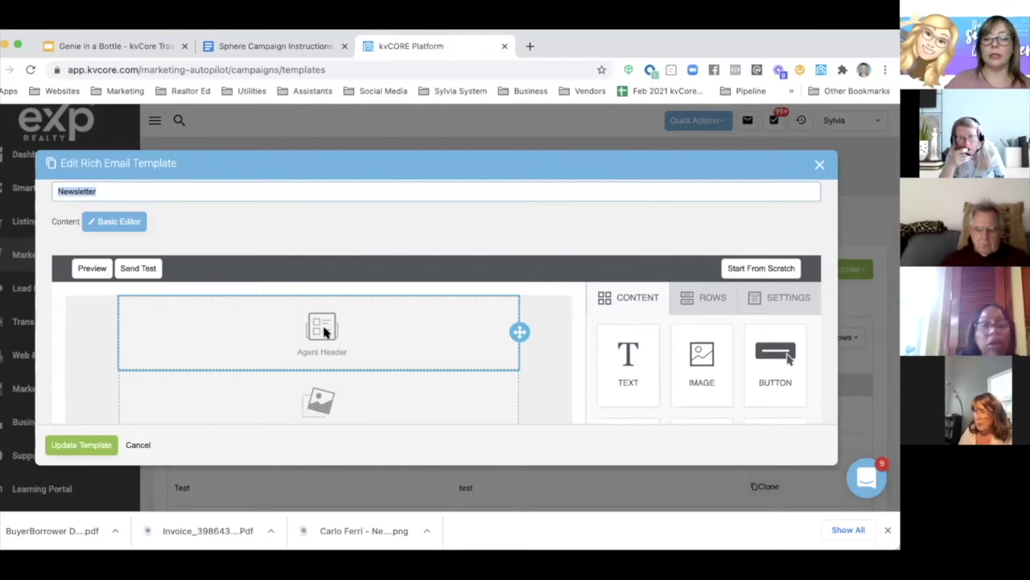
Step: Examine the image placeholder, Memorial Day article and Agent Header blocks in the Newsletter TEST template
scroll(330, 330, "down", 1)
scroll(343, 338, "down", 3)
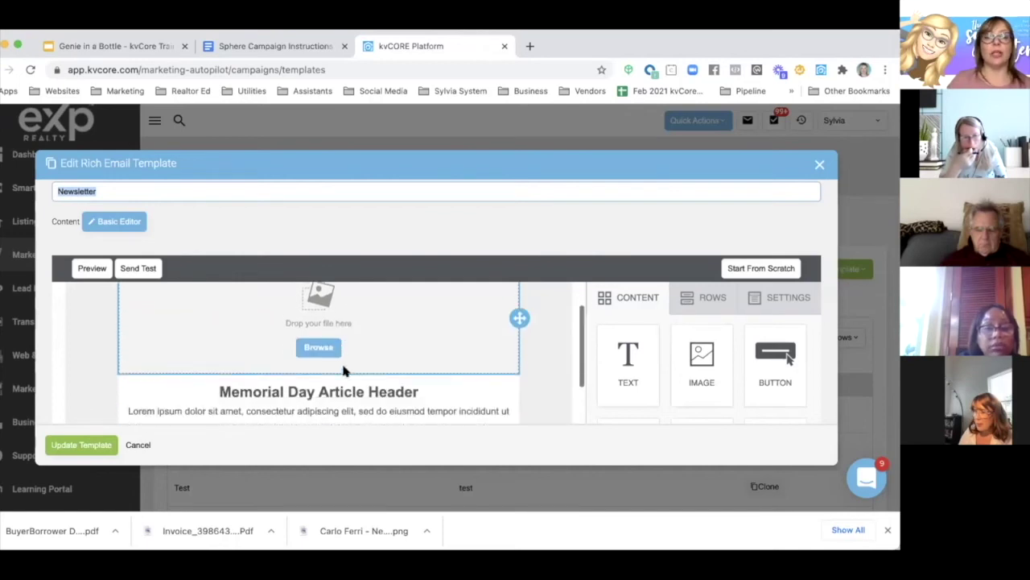
scroll(346, 362, "up", 1)
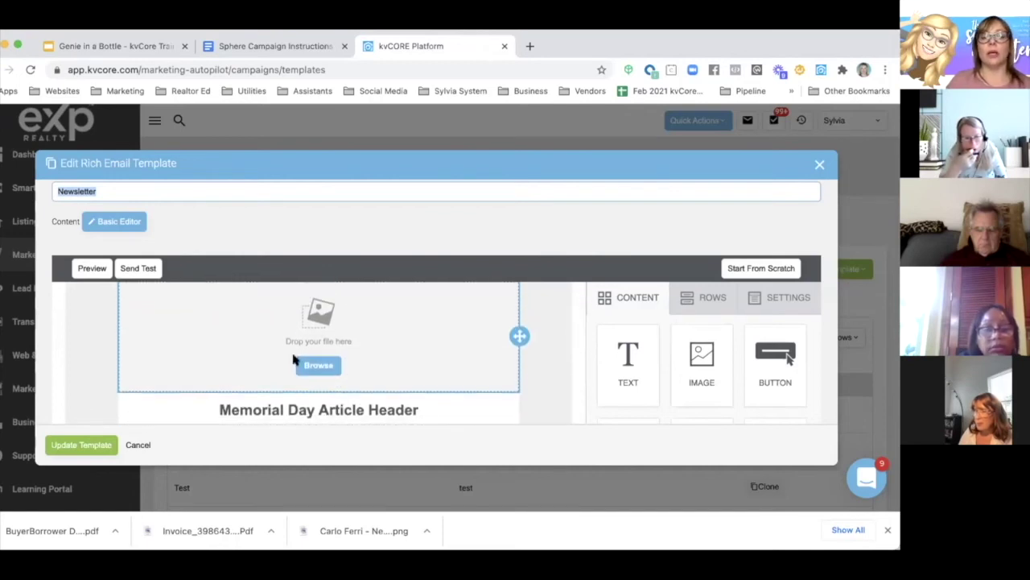
scroll(340, 376, "up", 2)
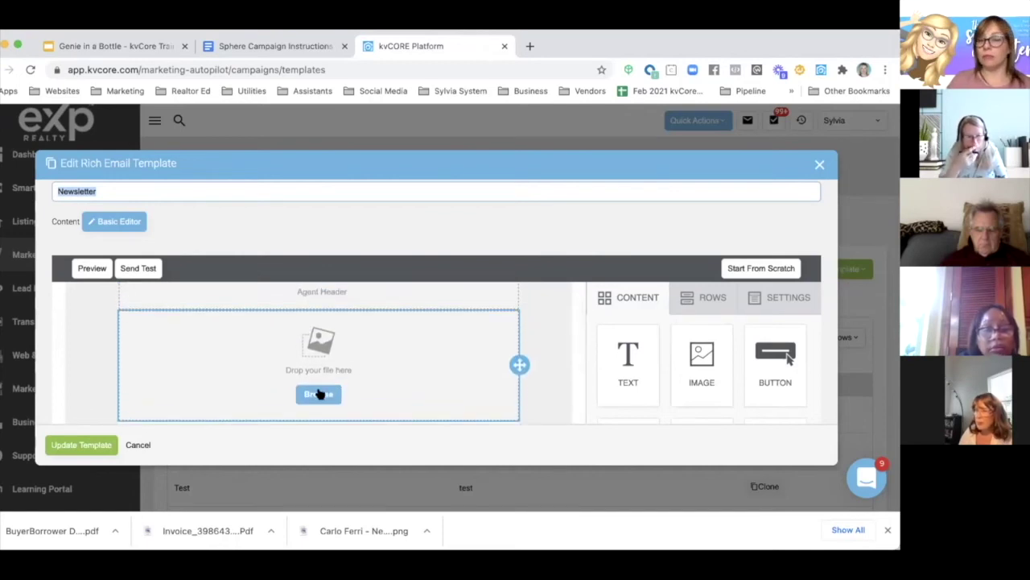
scroll(340, 372, "down", 5)
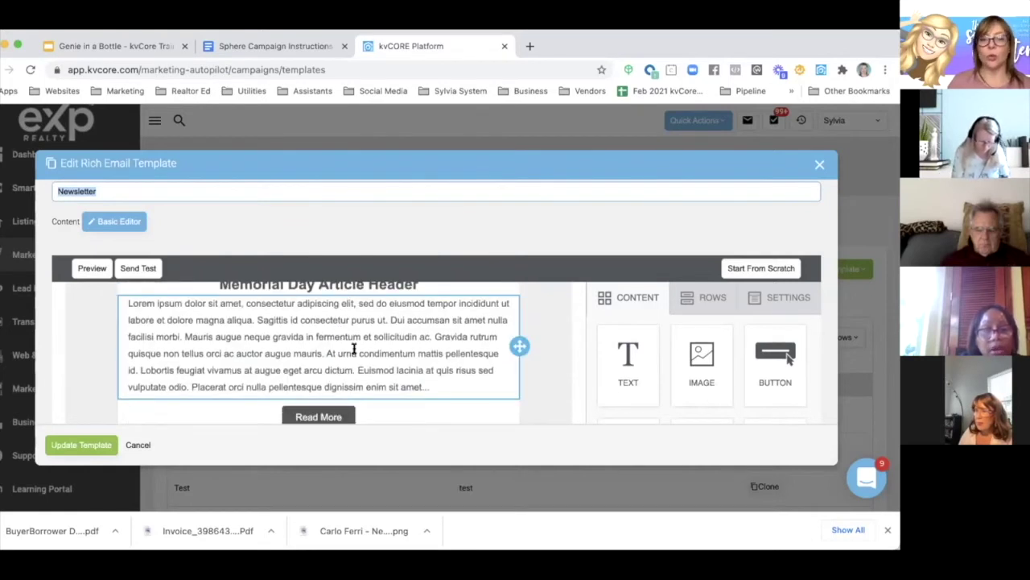
scroll(318, 341, "up", 8)
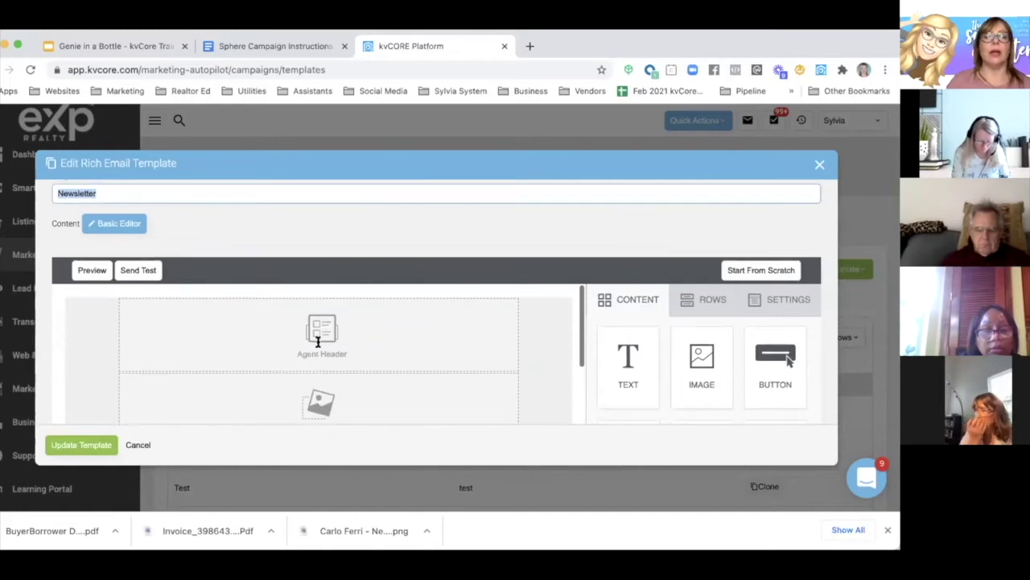
Step: Close the template editor, switch back to the classic version of kvCORE and review the Newsletter TEST template's content blocks there
left_click(821, 165)
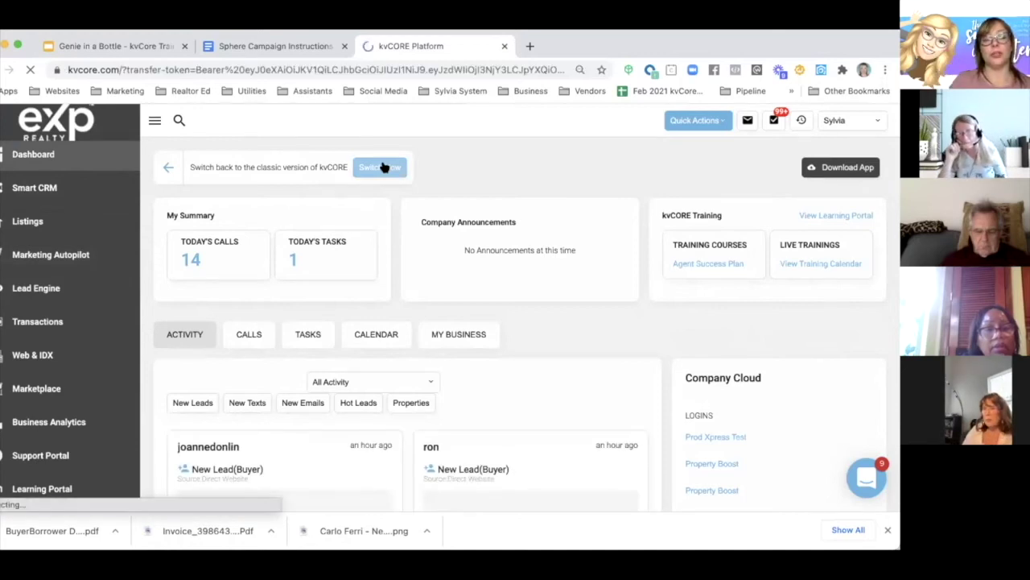
left_click(382, 166)
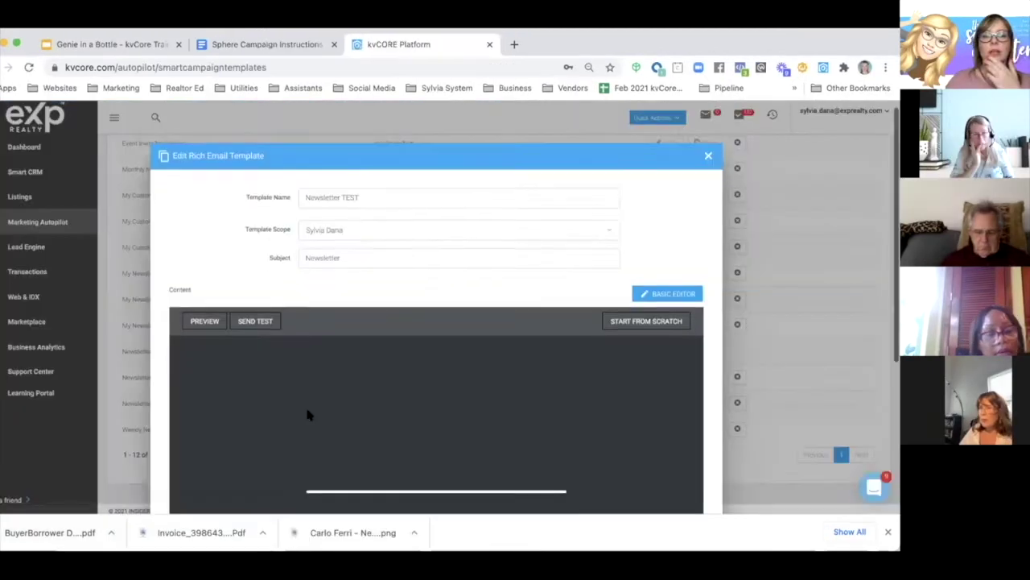
scroll(307, 414, "down", 5)
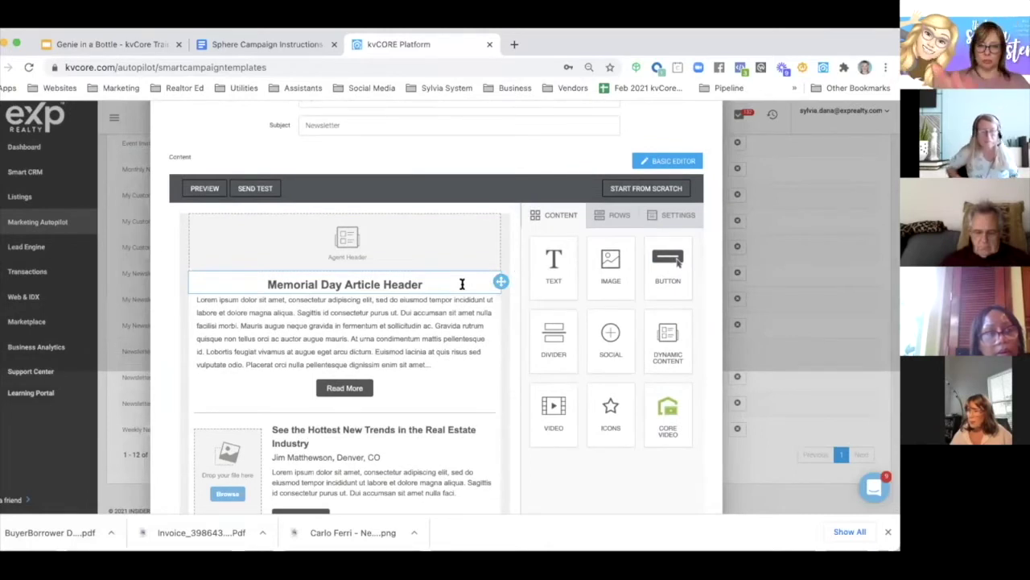
scroll(425, 351, "down", 8)
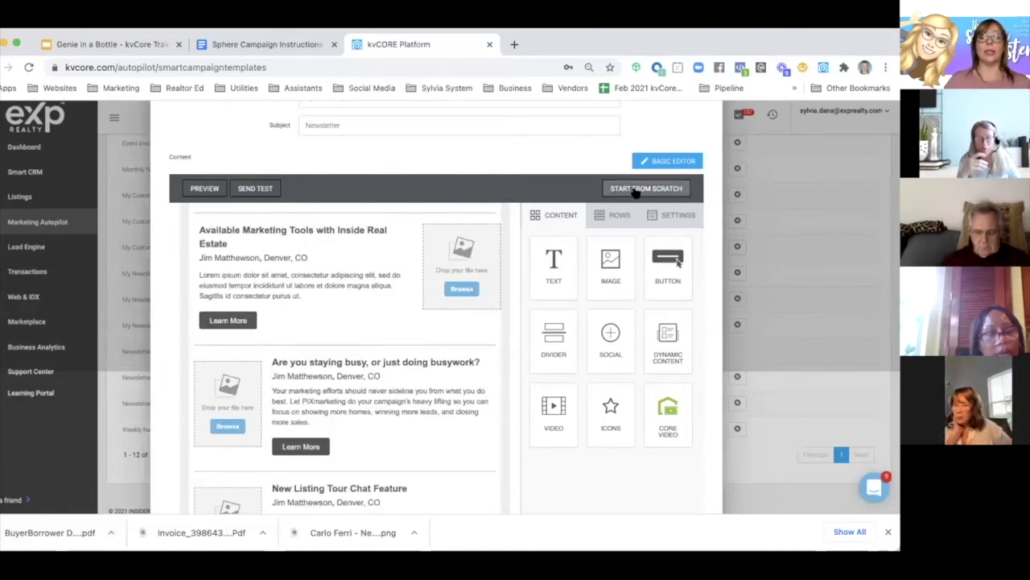
scroll(374, 308, "up", 2)
scroll(375, 309, "up", 3)
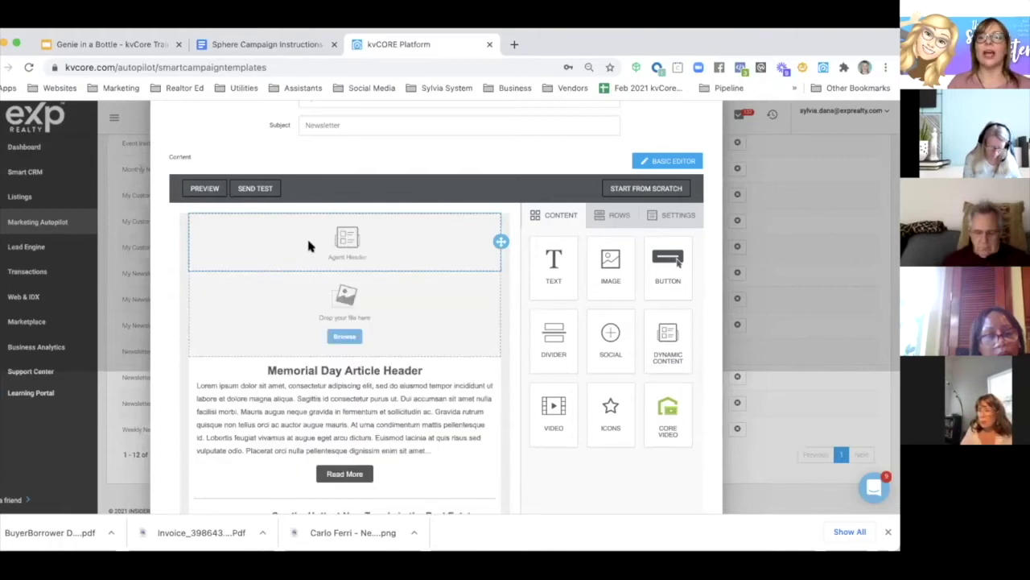
Step: Delete the Agent Header block from the start of the email content
left_click(354, 244)
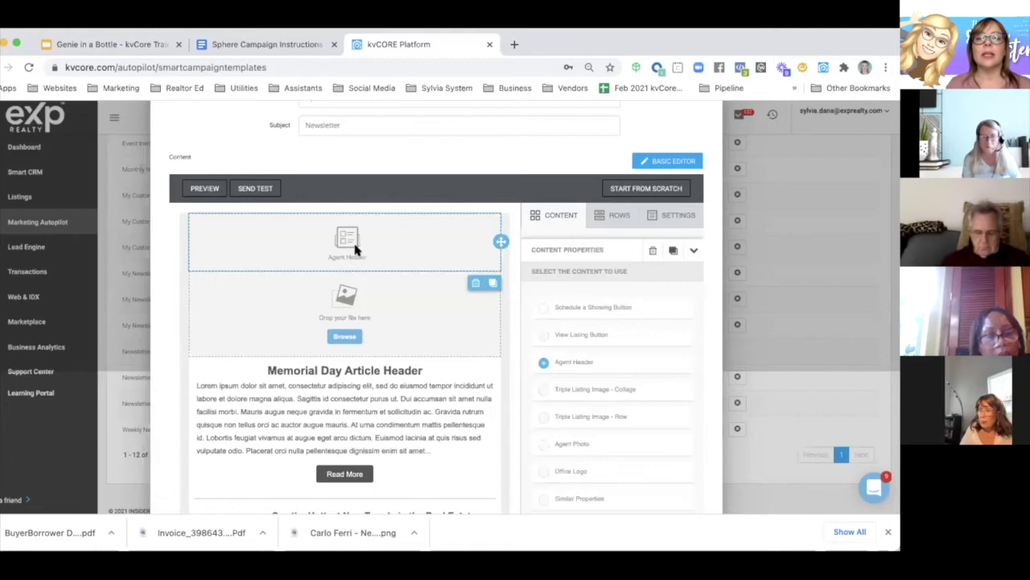
left_click(476, 285)
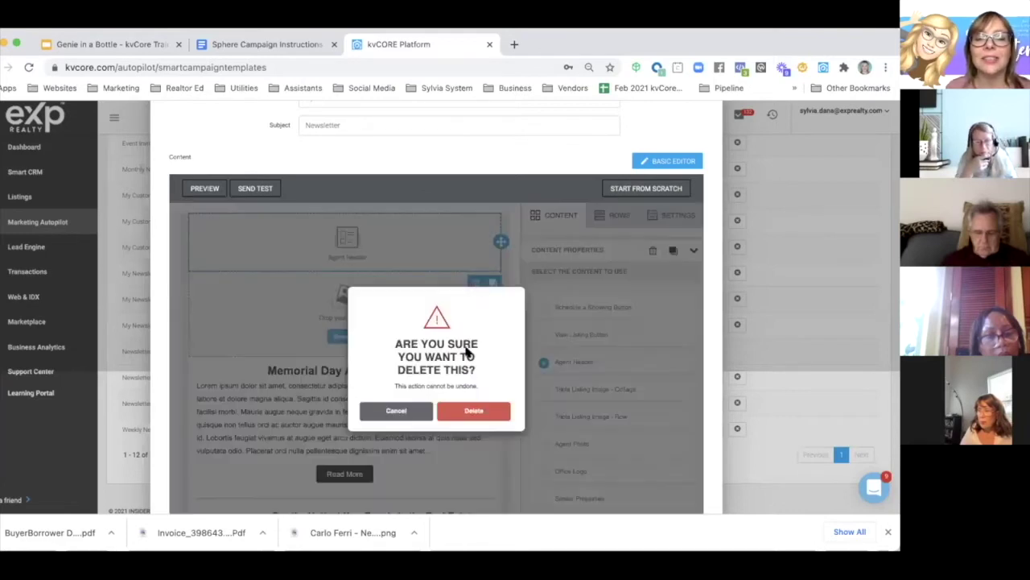
left_click(465, 410)
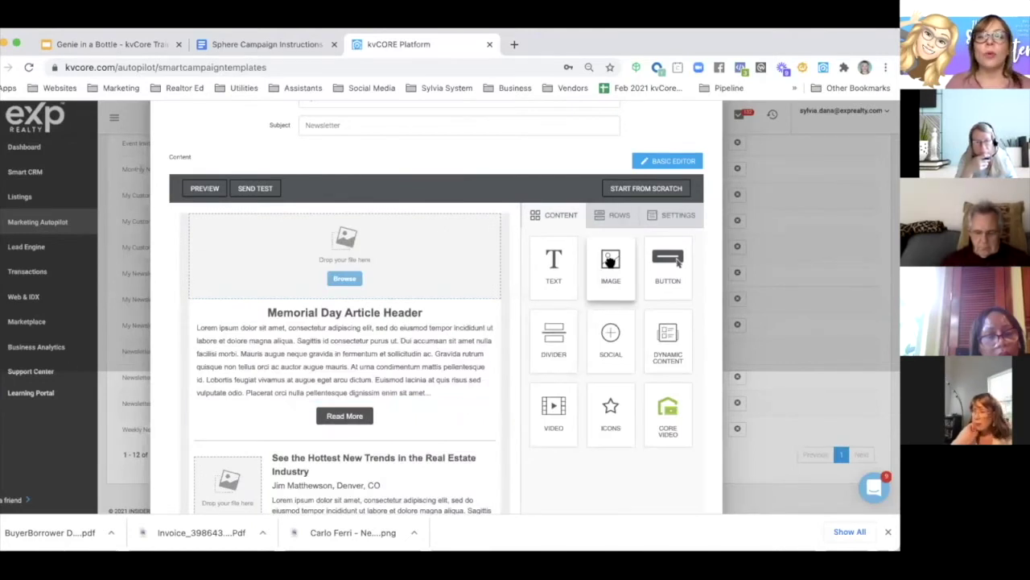
Step: Add an image block above the existing placeholder, upload the Etsy Order banner PNG to the file manager and insert it in the block
left_click_drag(609, 262, 406, 218)
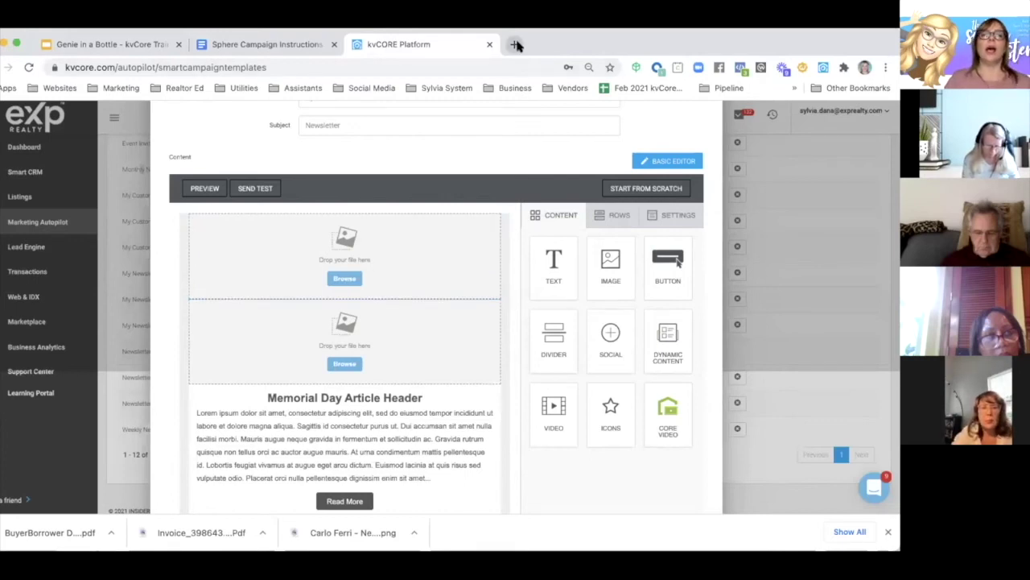
left_click(334, 280)
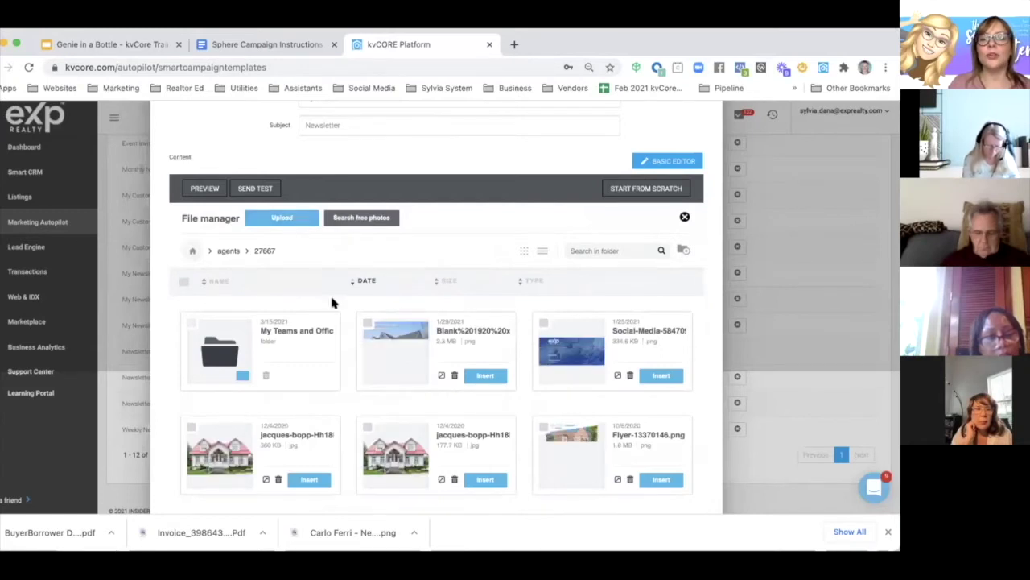
scroll(332, 300, "down", 3)
scroll(332, 296, "up", 3)
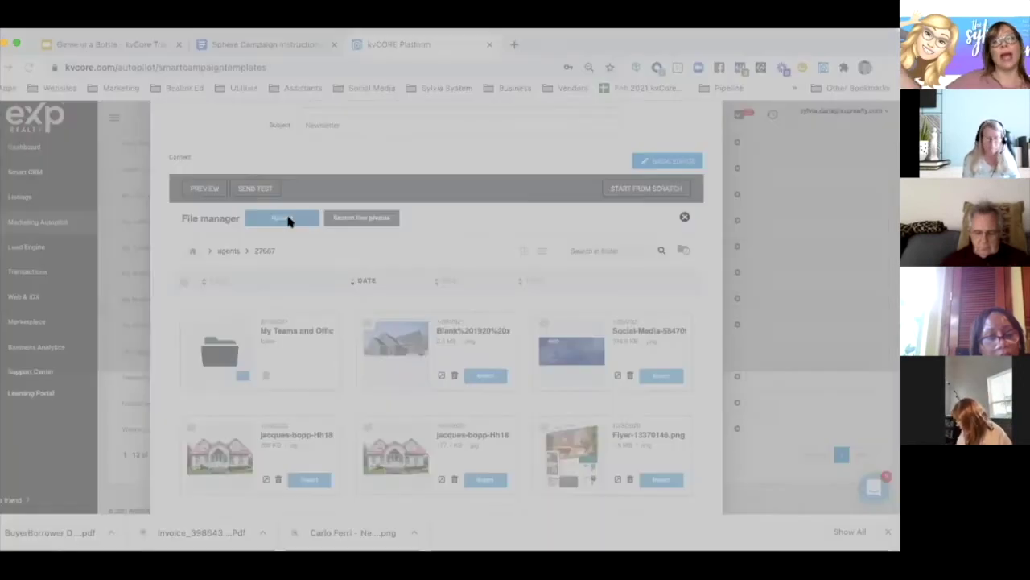
left_click(288, 220)
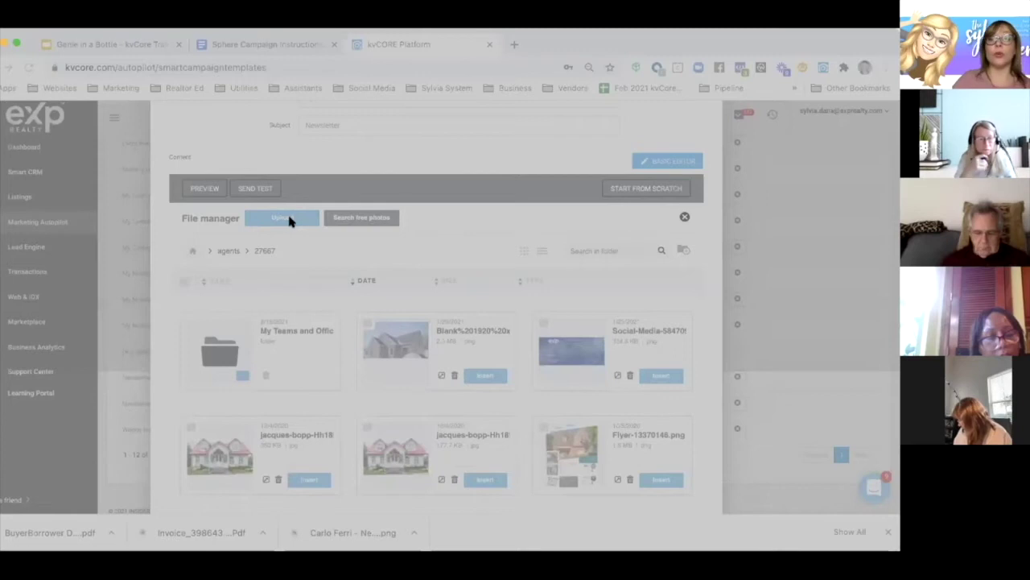
left_click(635, 424)
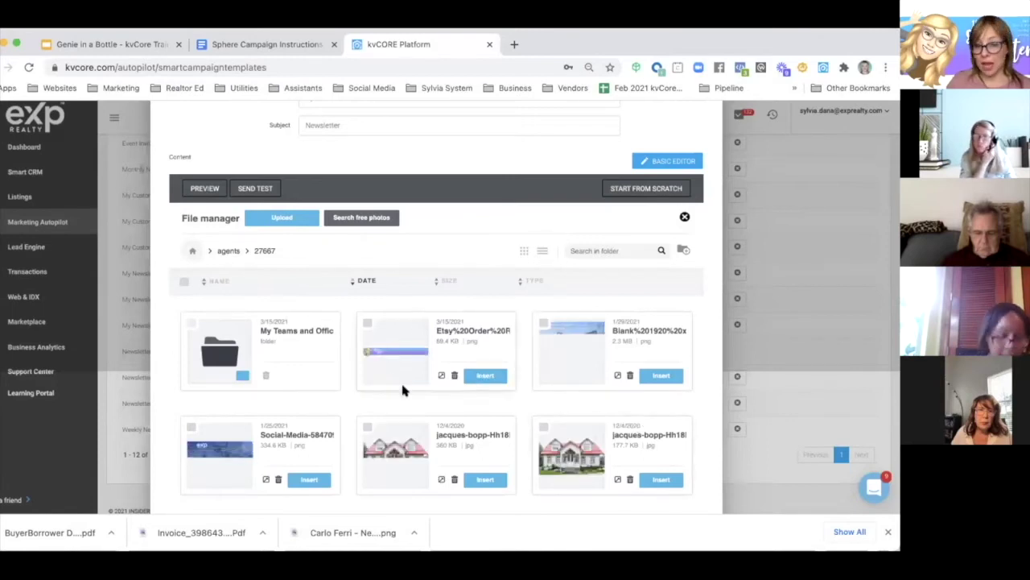
left_click(484, 376)
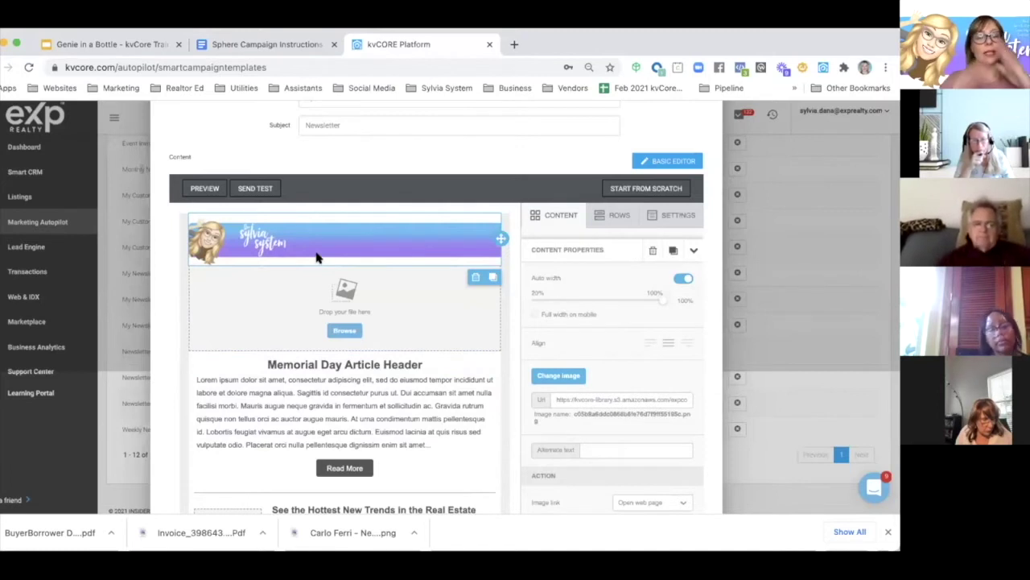
scroll(285, 331, "down", 2)
scroll(286, 332, "up", 2)
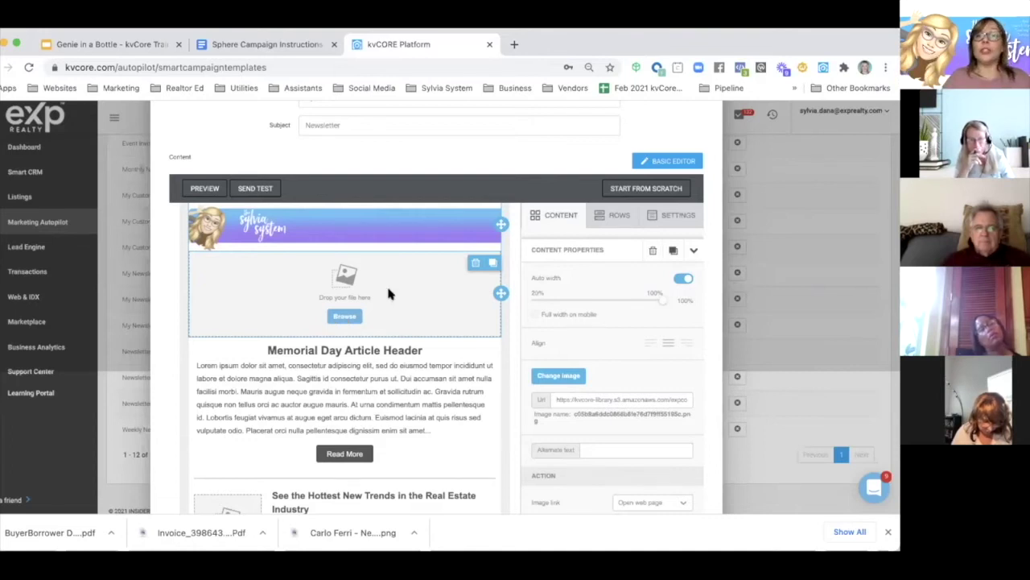
Step: Open YouTube in a new browser tab and switch the account to the SheSellsGR channel
left_click(512, 44)
type("you")
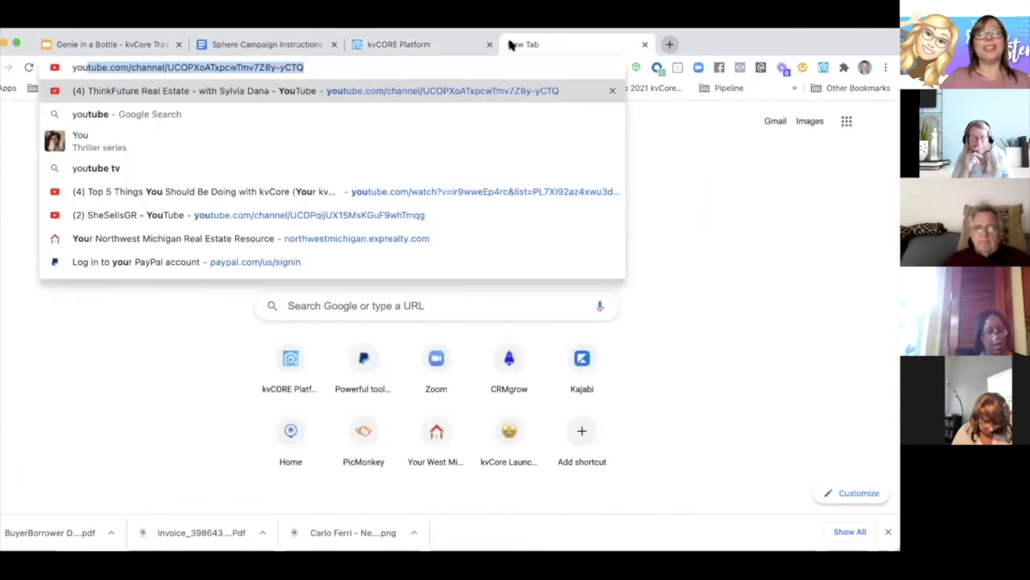
key("Return")
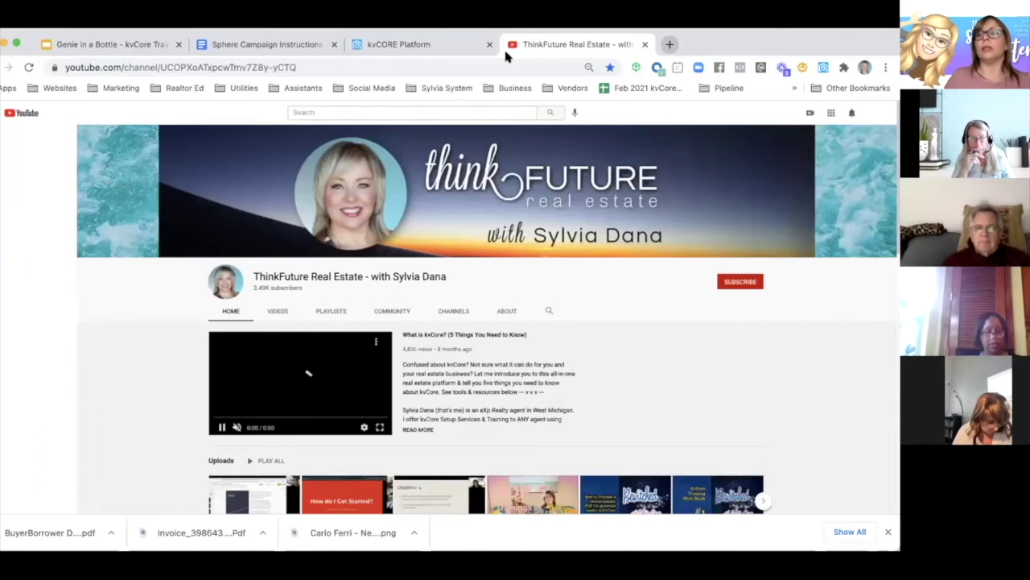
left_click(878, 113)
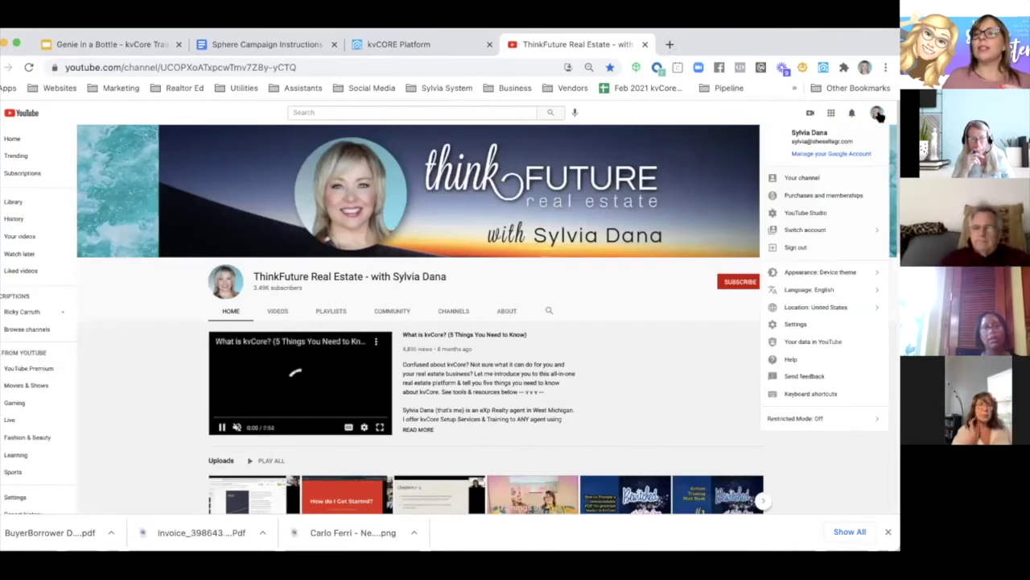
left_click(813, 230)
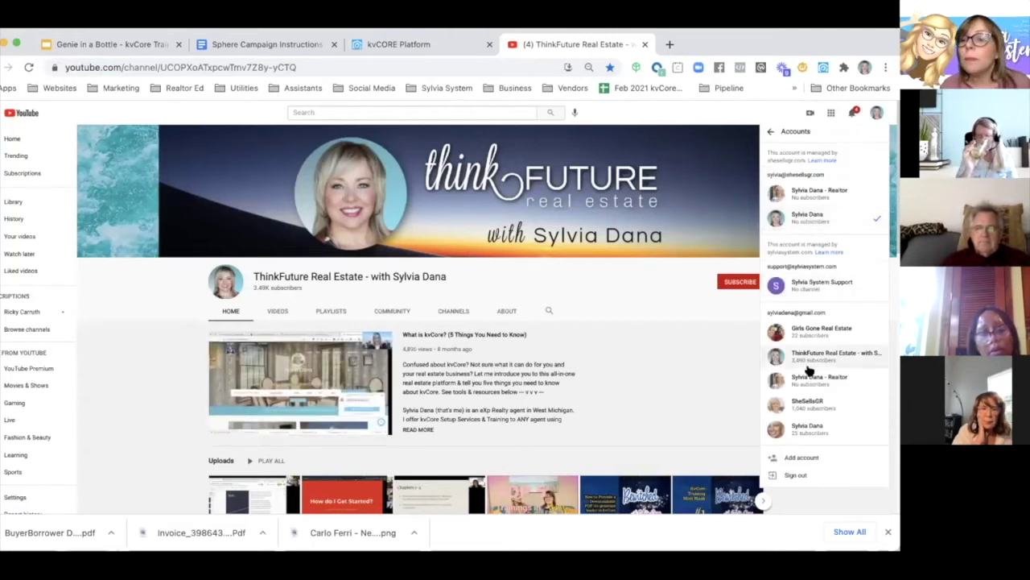
left_click(810, 405)
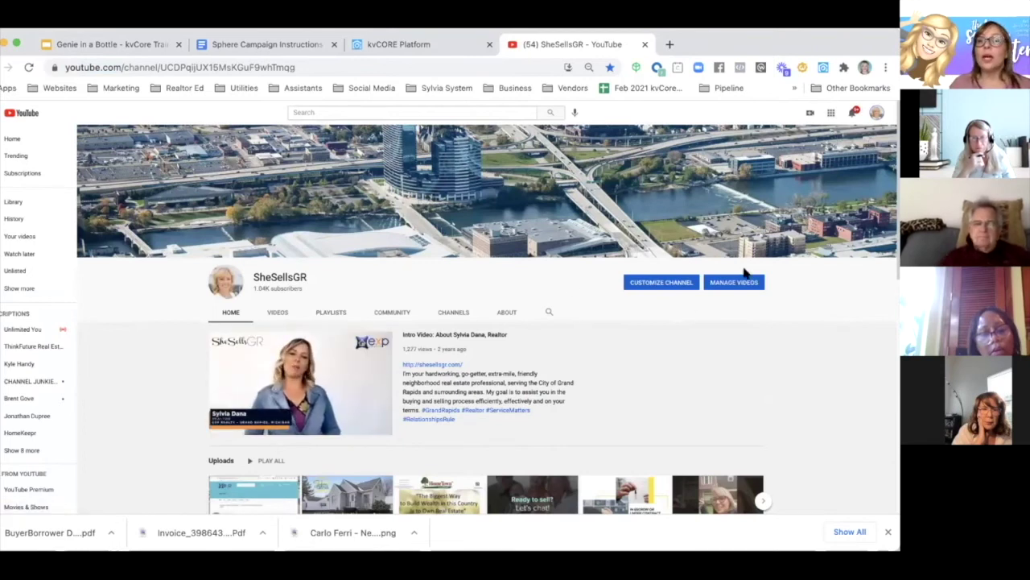
Step: Open the video upload dialog for the SheSellsGR channel and close it without selecting any files
left_click(811, 113)
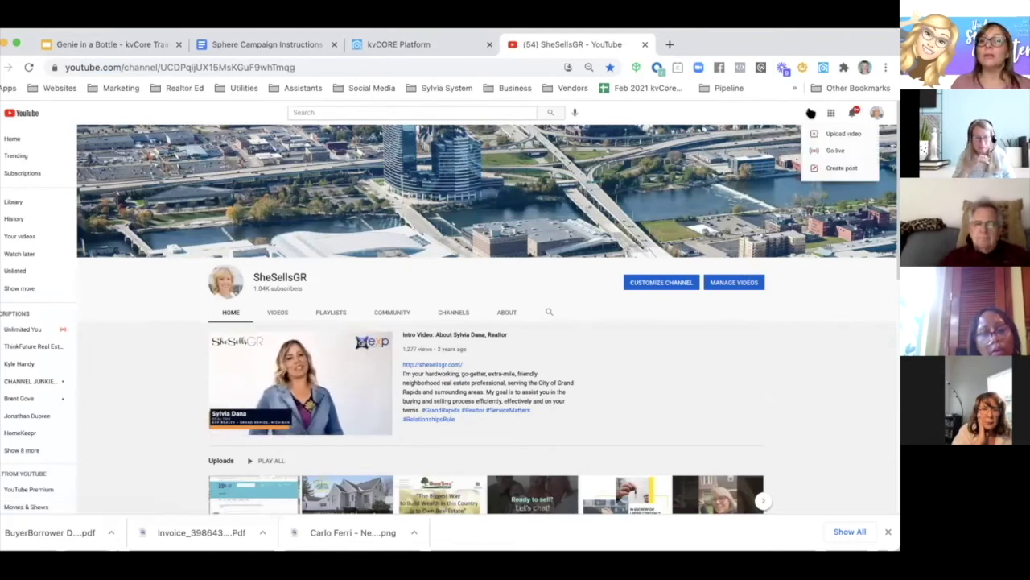
left_click(822, 135)
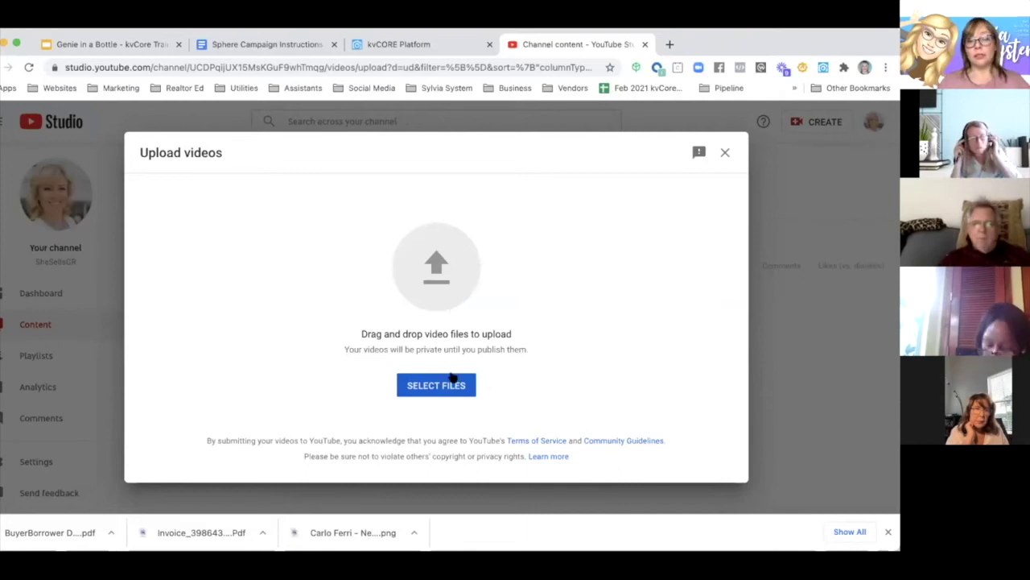
left_click(723, 152)
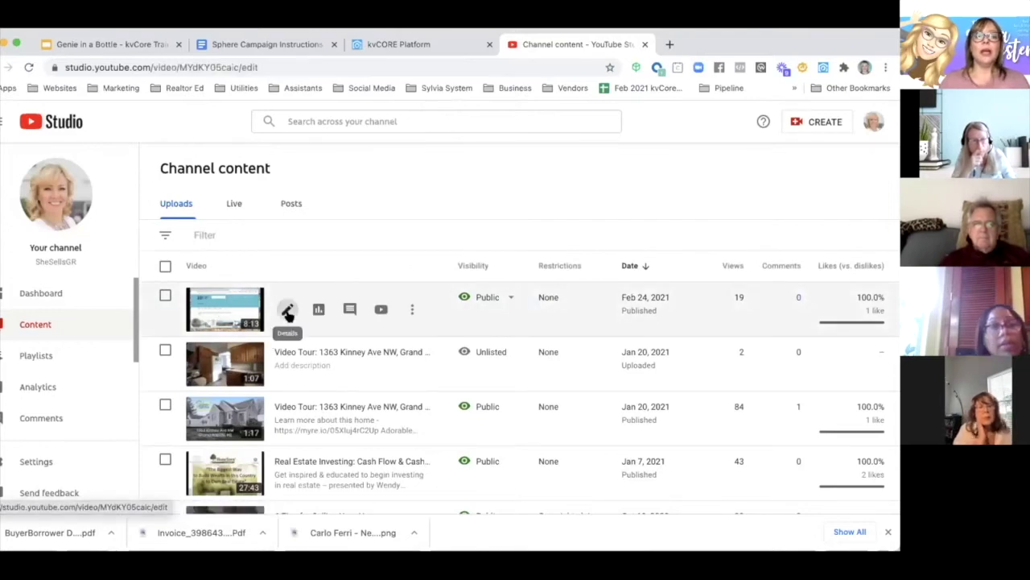
Step: Open the details of the market reports video and inspect its description and visibility options without changing them
left_click(288, 312)
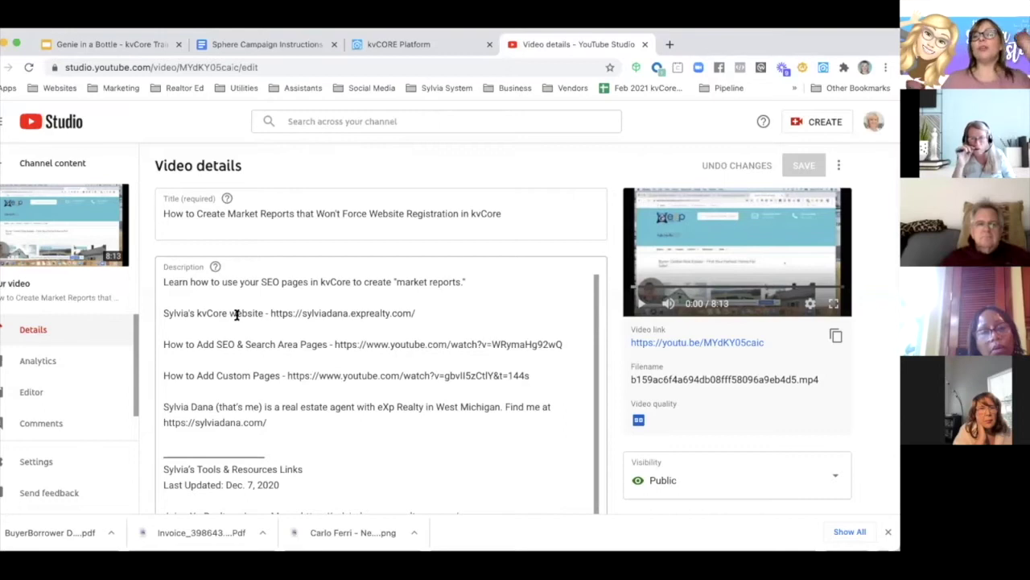
scroll(363, 387, "down", 2)
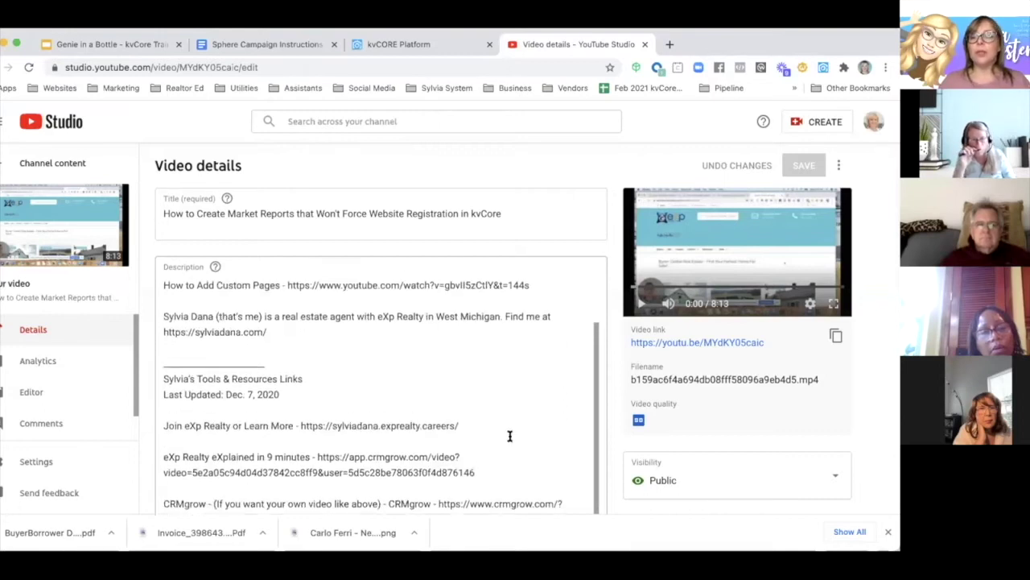
scroll(734, 430, "down", 1)
left_click(754, 433)
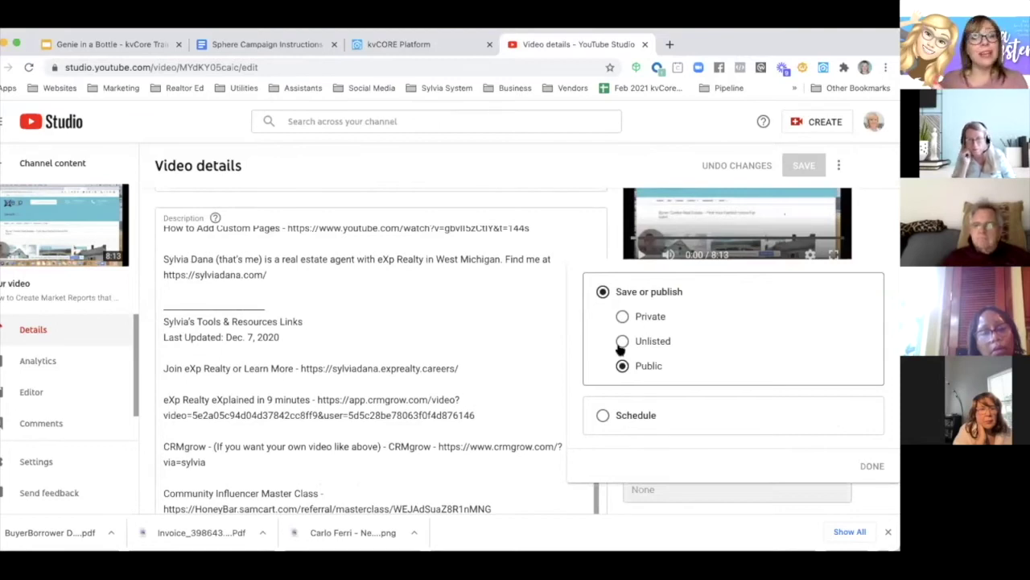
left_click(610, 242)
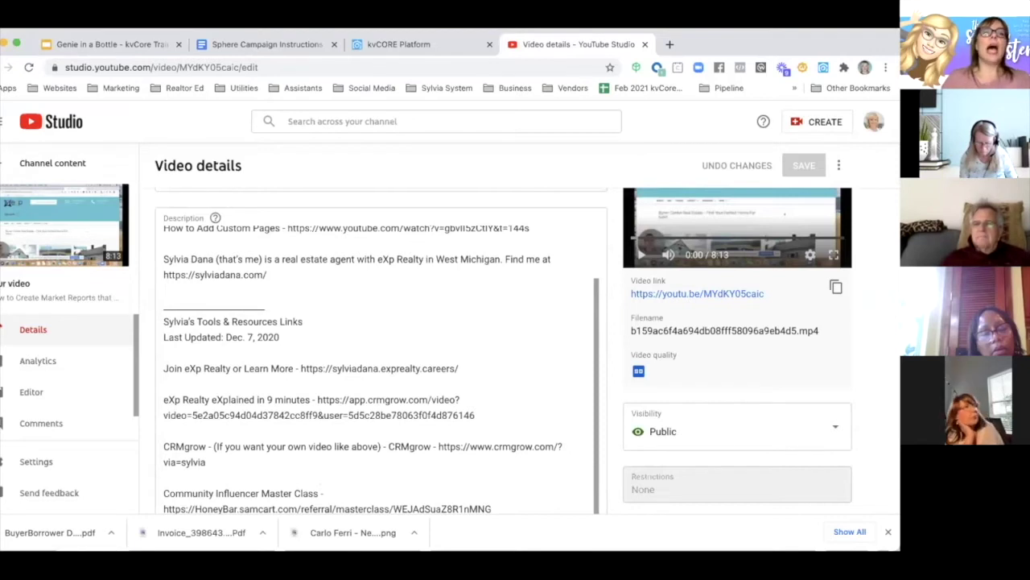
Step: Leave the video details, return to the SheSellsGR channel page and open the intro video's watch page
left_click(53, 163)
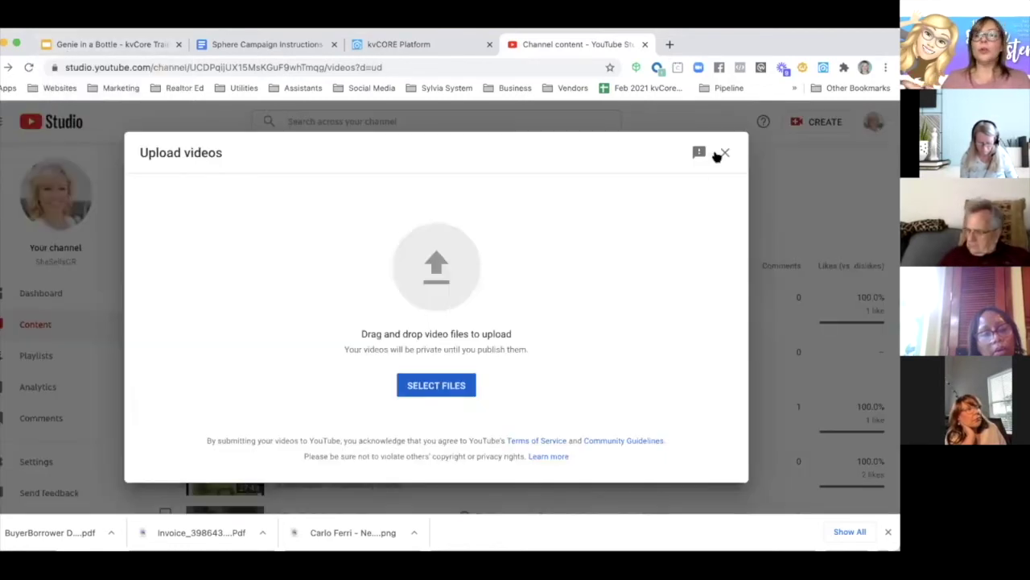
left_click(723, 152)
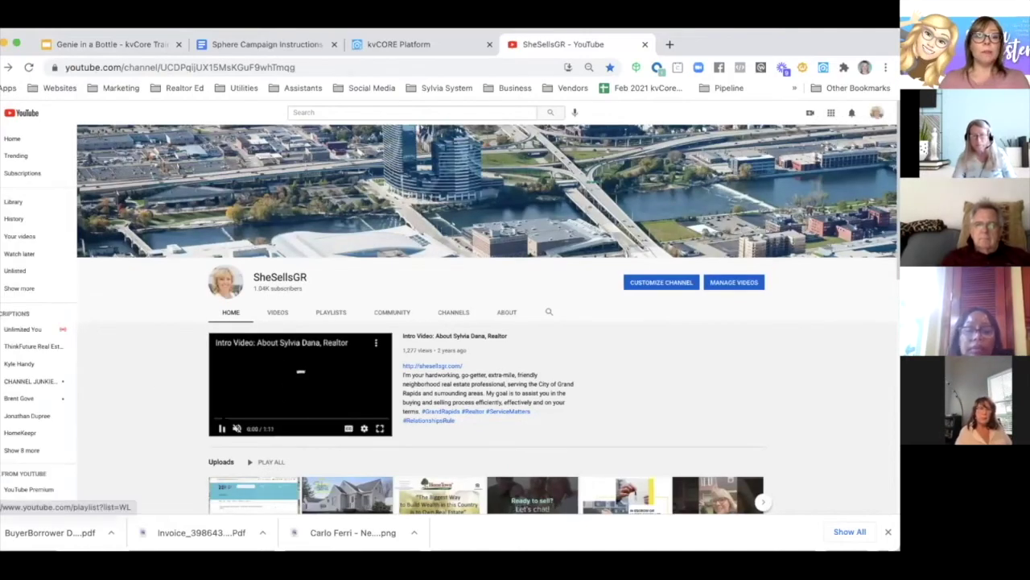
left_click(352, 397)
left_click(367, 384)
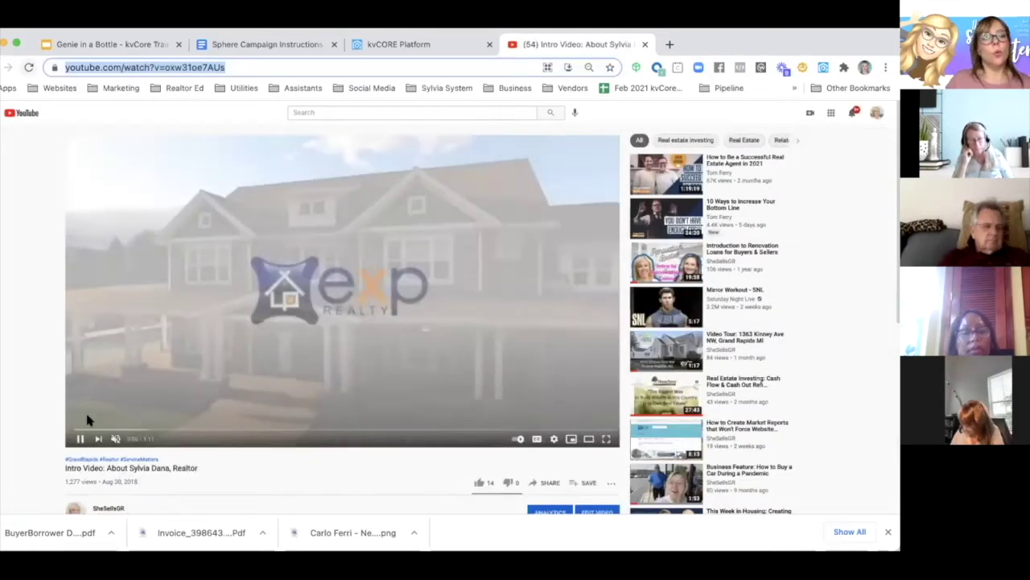
Step: Pause the intro video, view and close its share options, copy the watch page's URL, and switch back to the kvCORE template
left_click(80, 438)
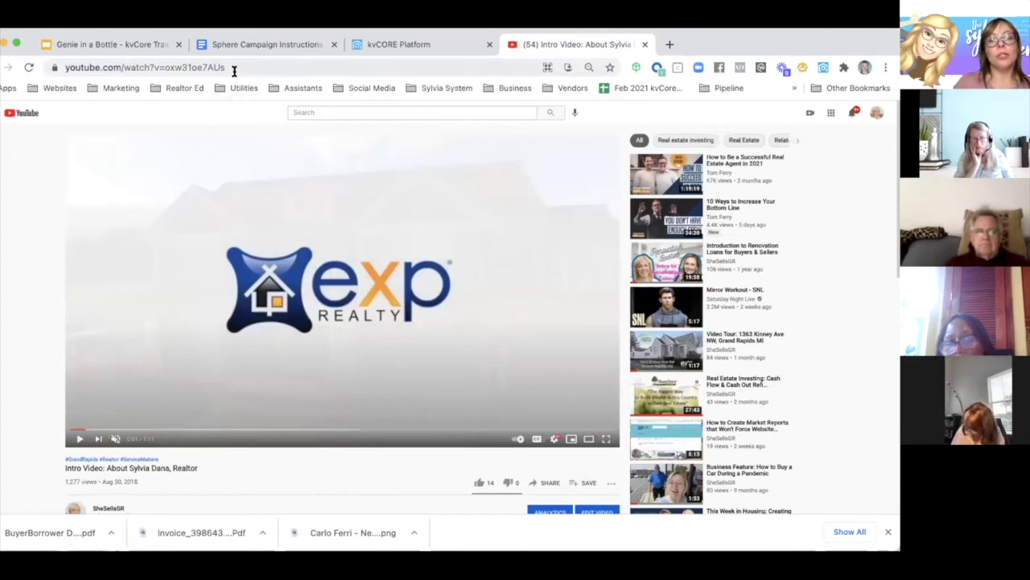
left_click_drag(255, 68, 56, 69)
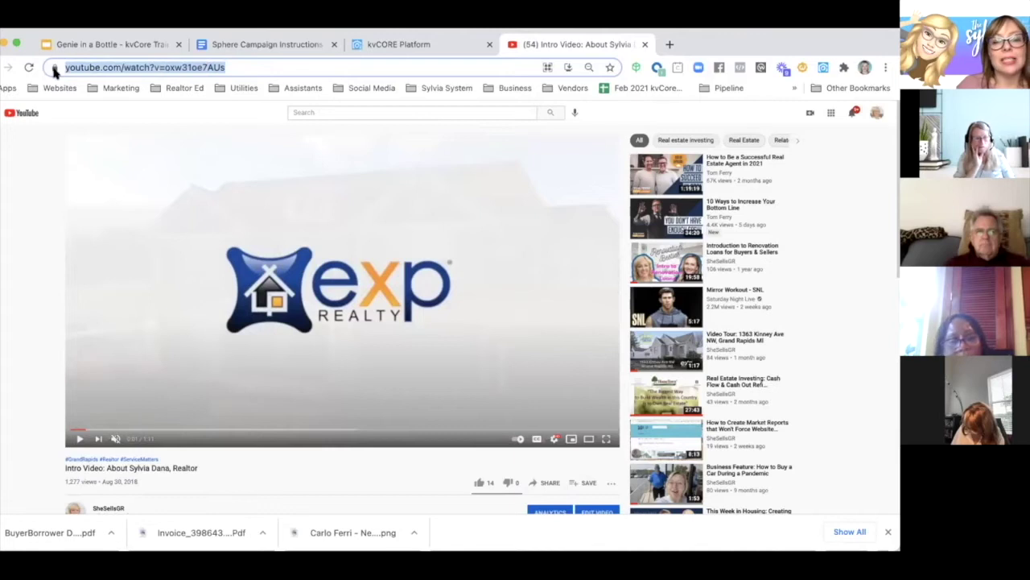
left_click(550, 482)
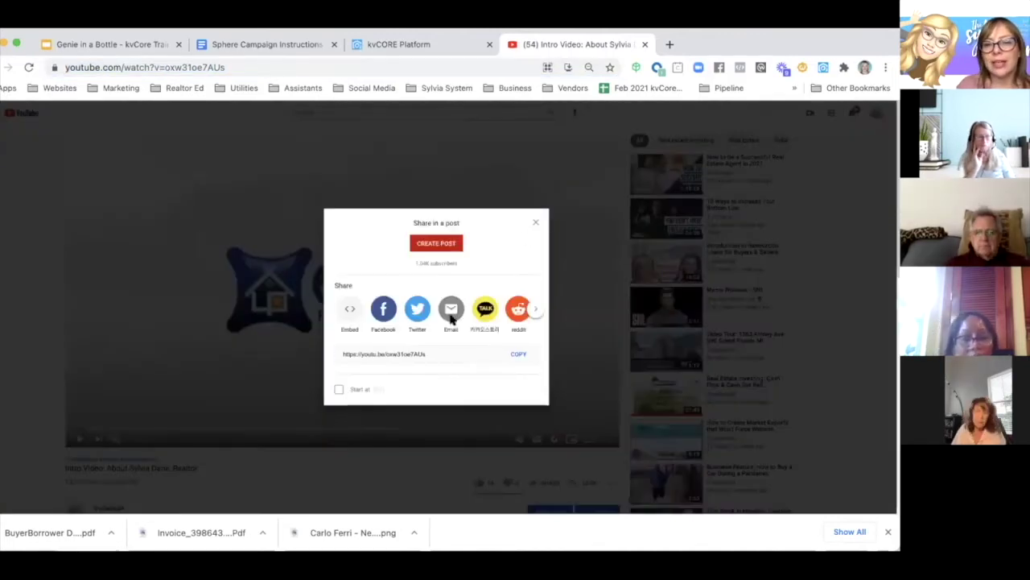
left_click(534, 223)
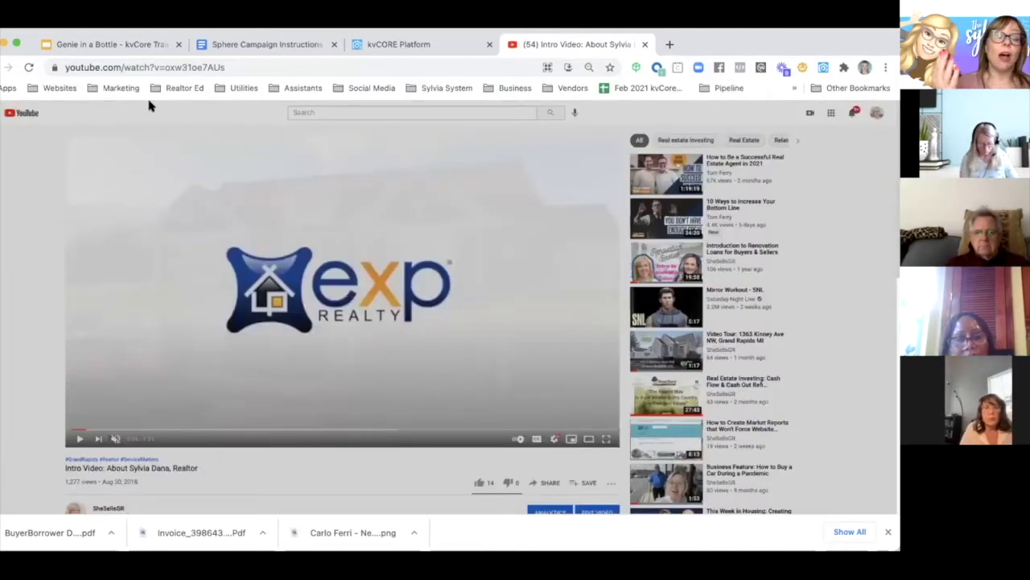
left_click(240, 67)
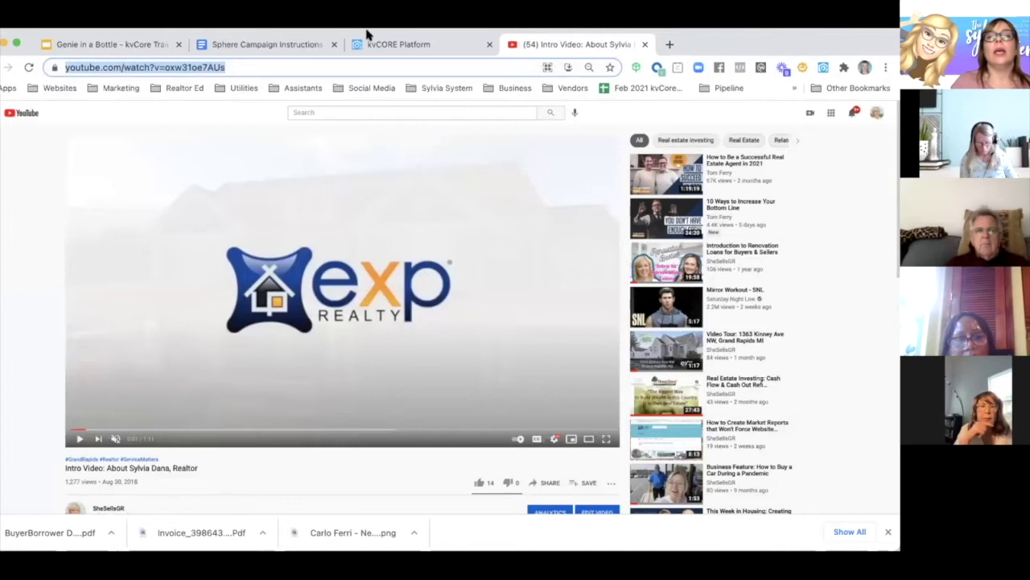
left_click(390, 46)
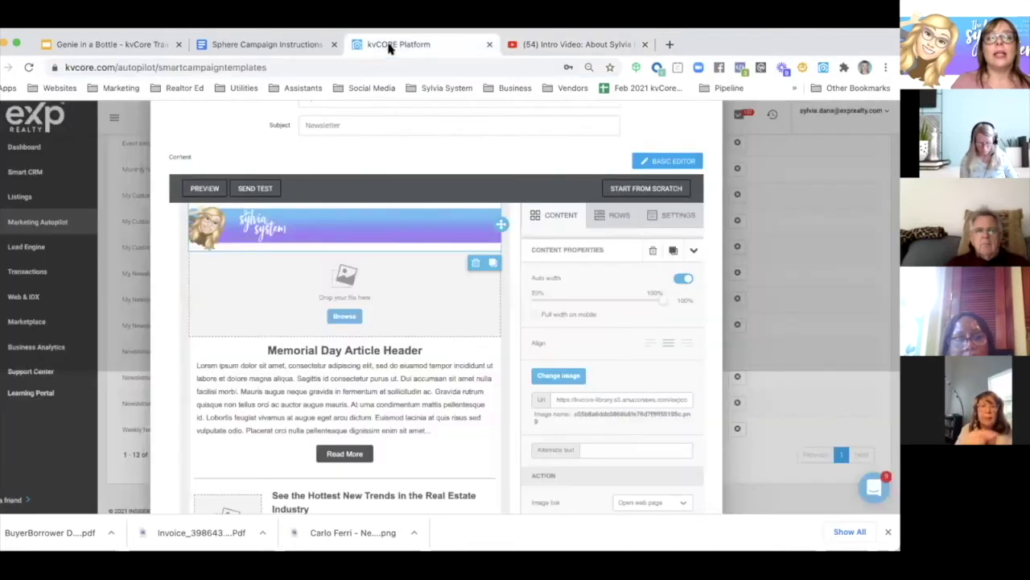
Step: Select the empty image block below the banner and browse for an image file
left_click(339, 302)
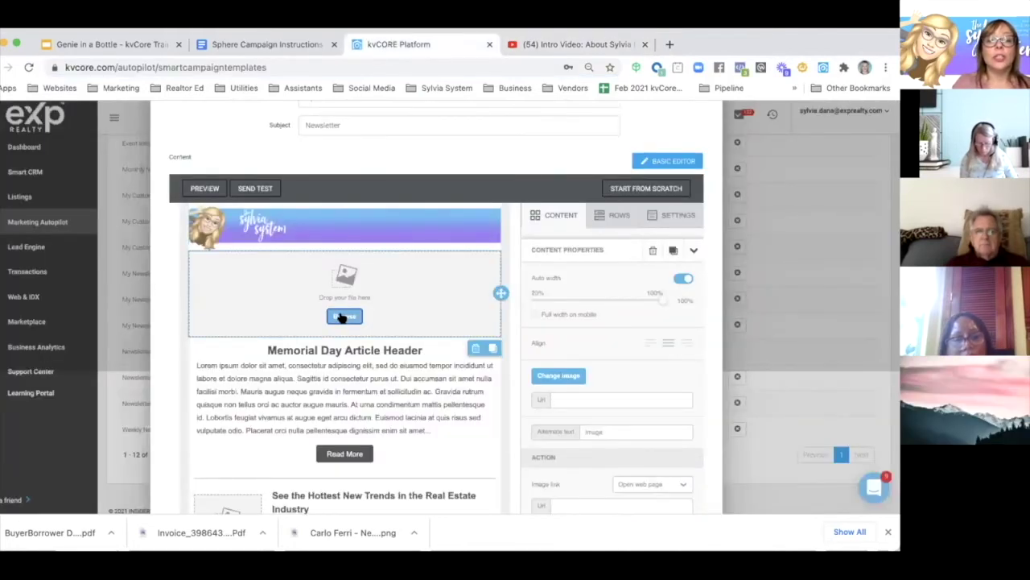
left_click(342, 316)
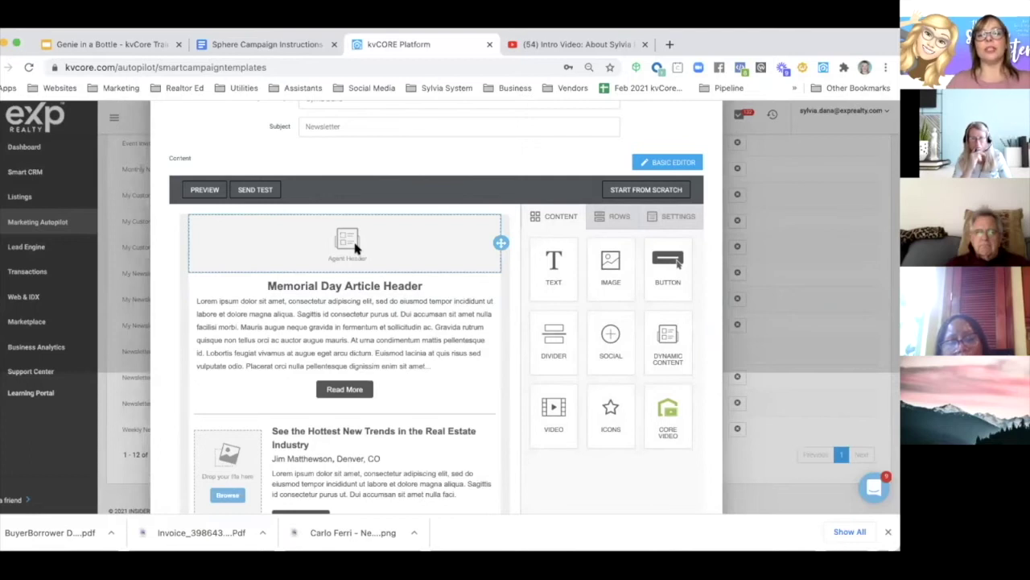
Step: Delete the Agent Header block and place image blocks above the Memorial Day article header
left_click(356, 248)
left_click(476, 283)
left_click(478, 412)
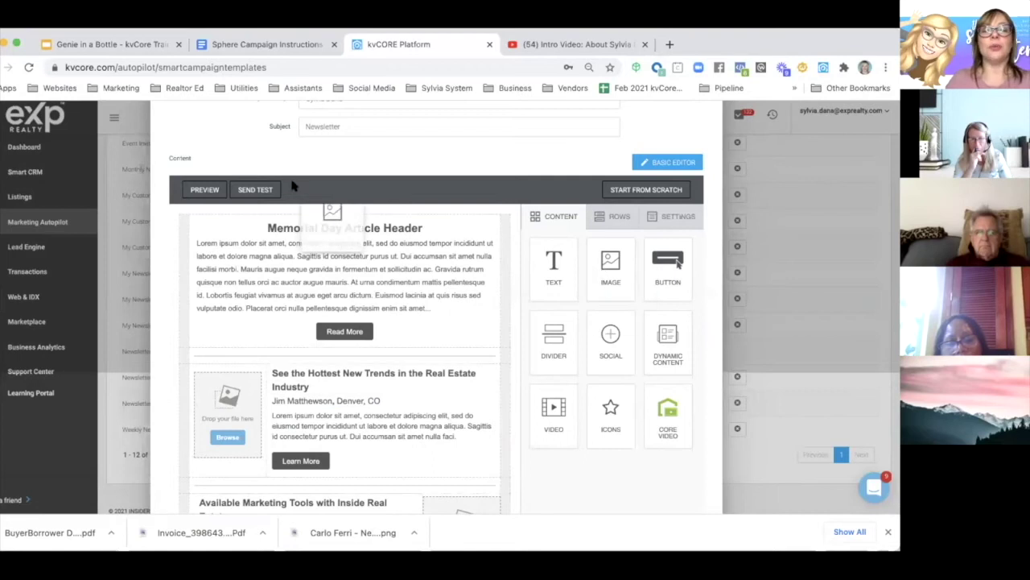
left_click_drag(390, 220, 400, 225)
left_click_drag(616, 265, 392, 264)
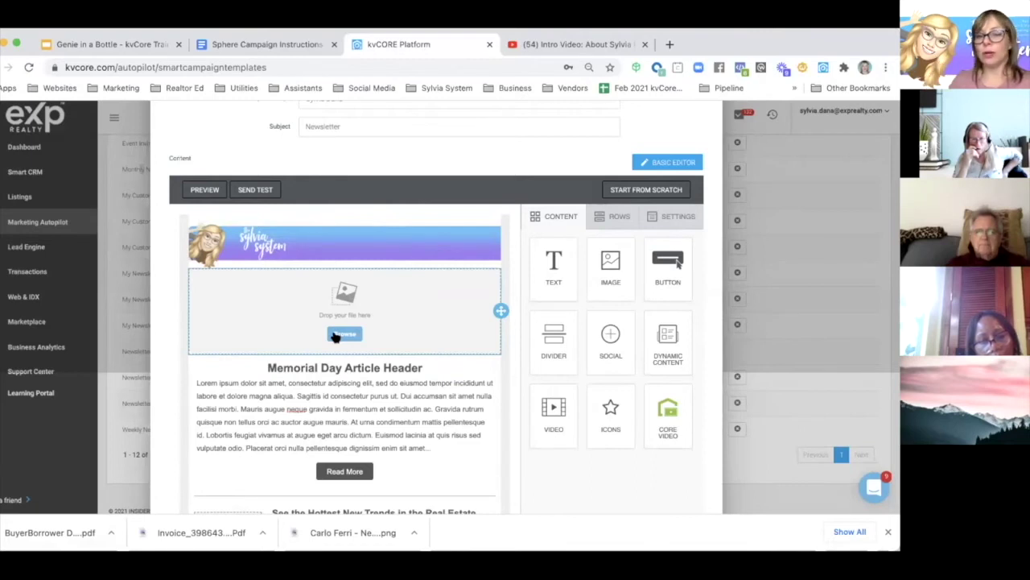
Step: Delete the surplus empty image block between the banner and the Memorial Day article header
left_click(354, 306)
left_click(475, 365)
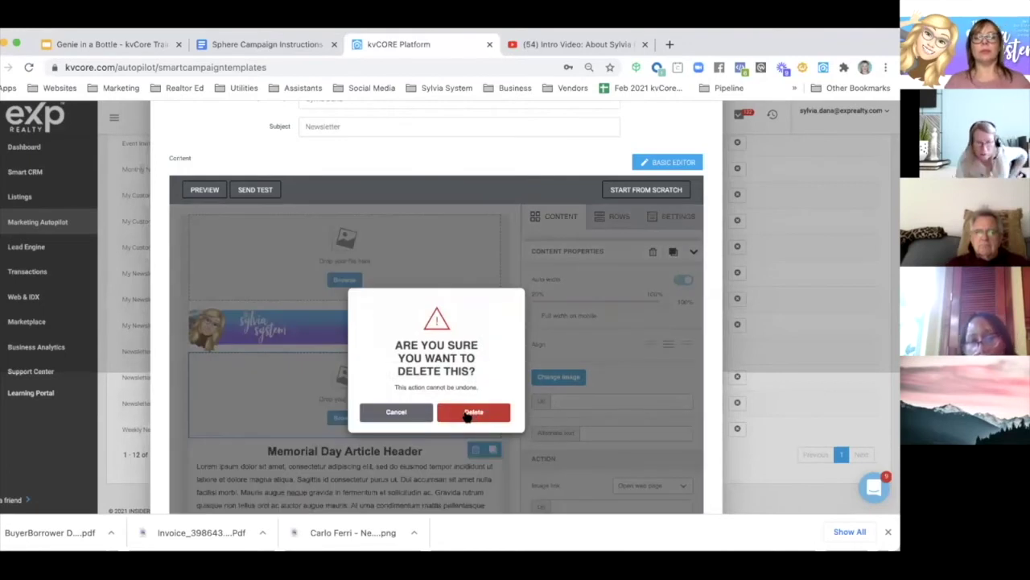
left_click(470, 412)
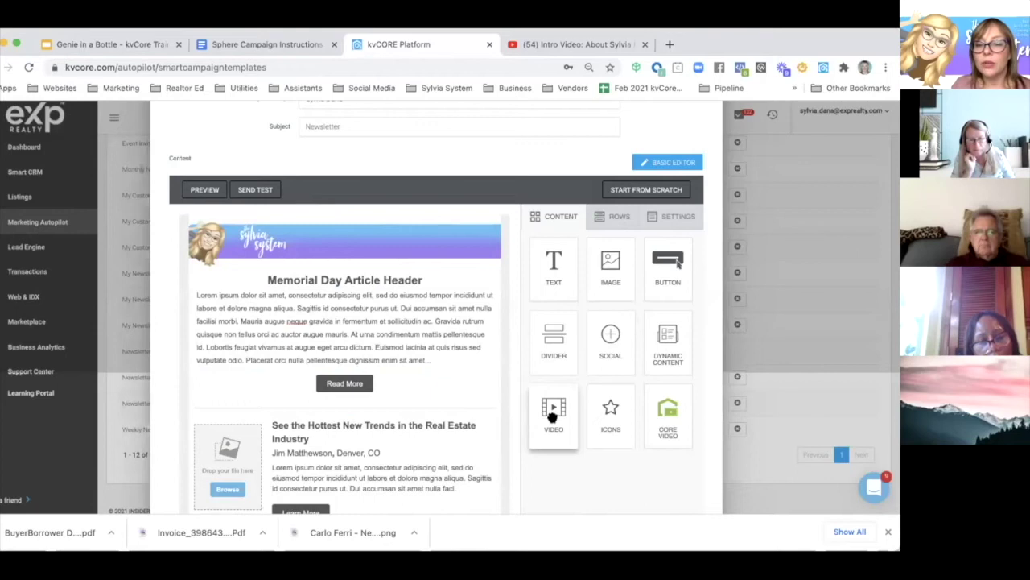
Step: Add a Video block between the banner and the article header, using the copied YouTube URL of the intro video
left_click_drag(548, 408, 371, 268)
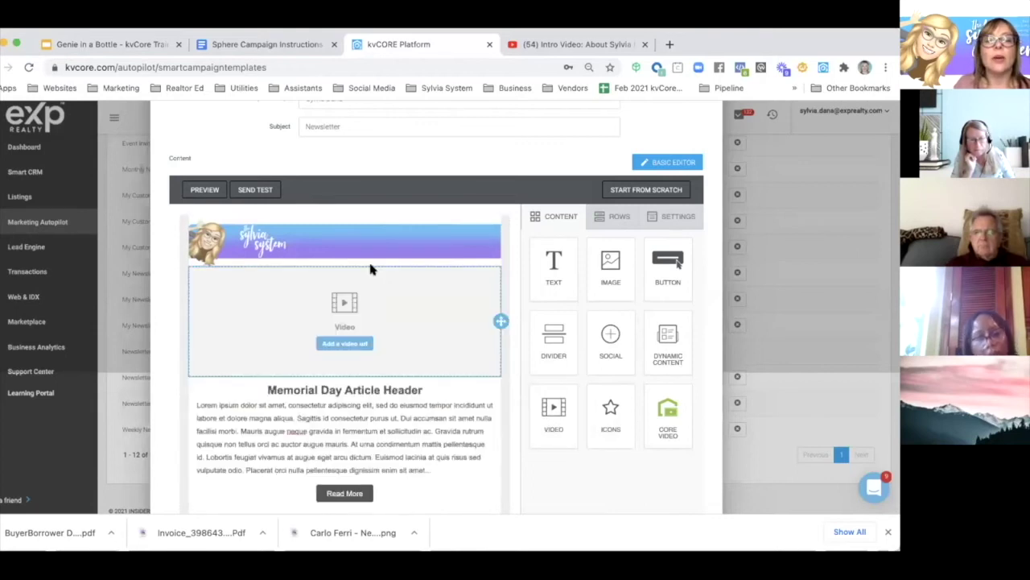
left_click(342, 346)
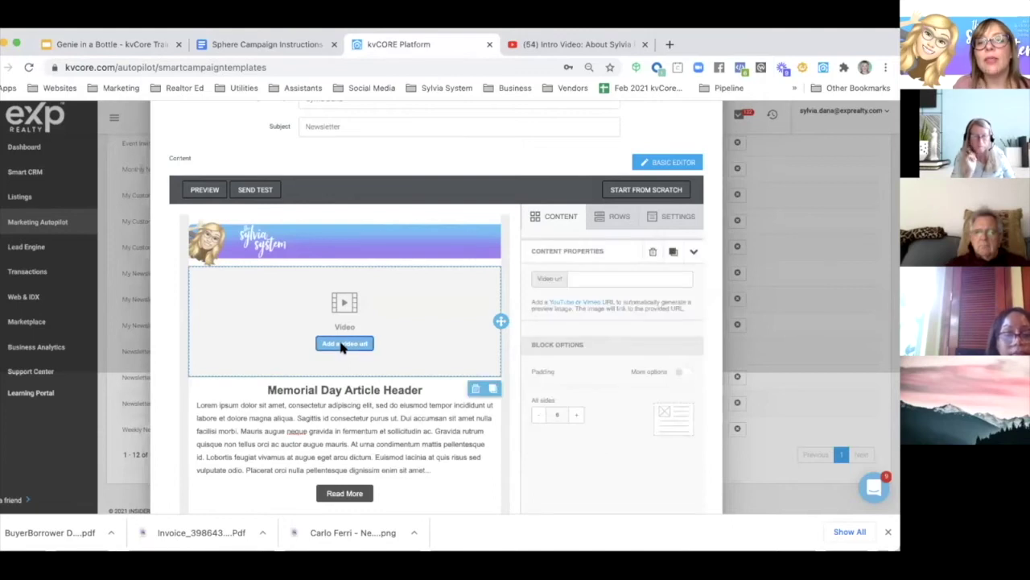
left_click(585, 278)
key("ctrl+v")
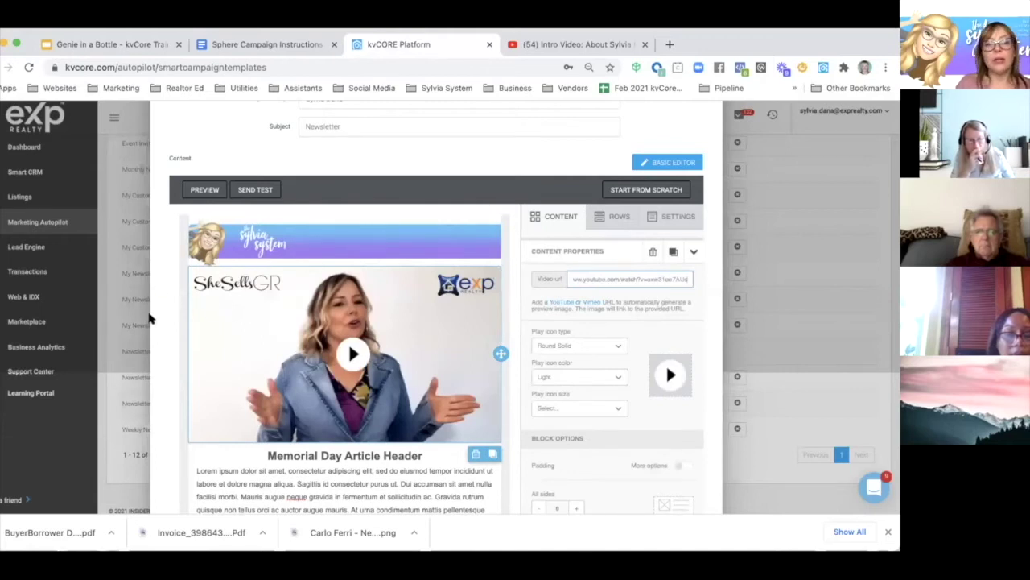
Step: Set the video's play icon type to Round Outline and its color to Dark
scroll(427, 290, "down", 1)
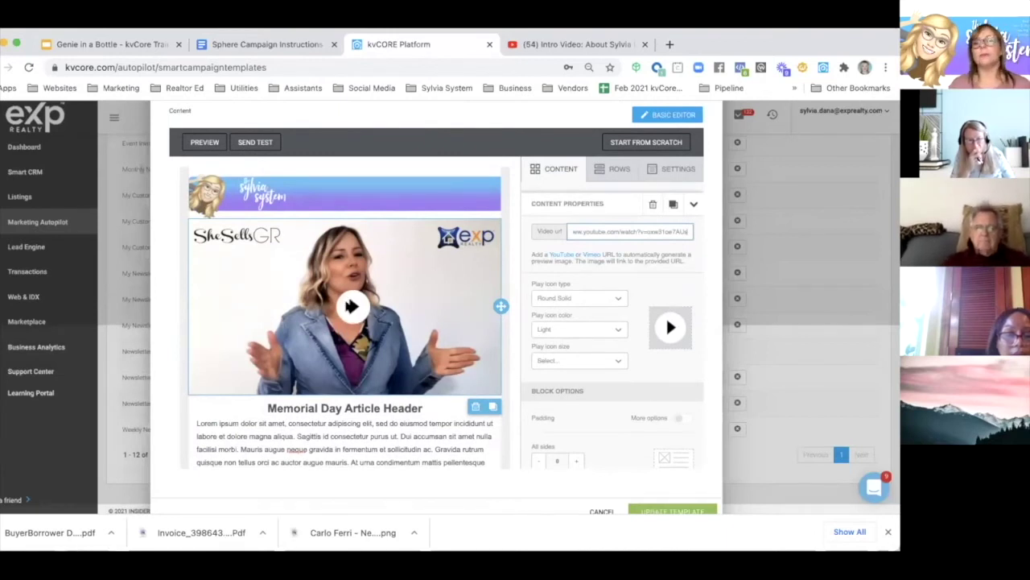
left_click(602, 302)
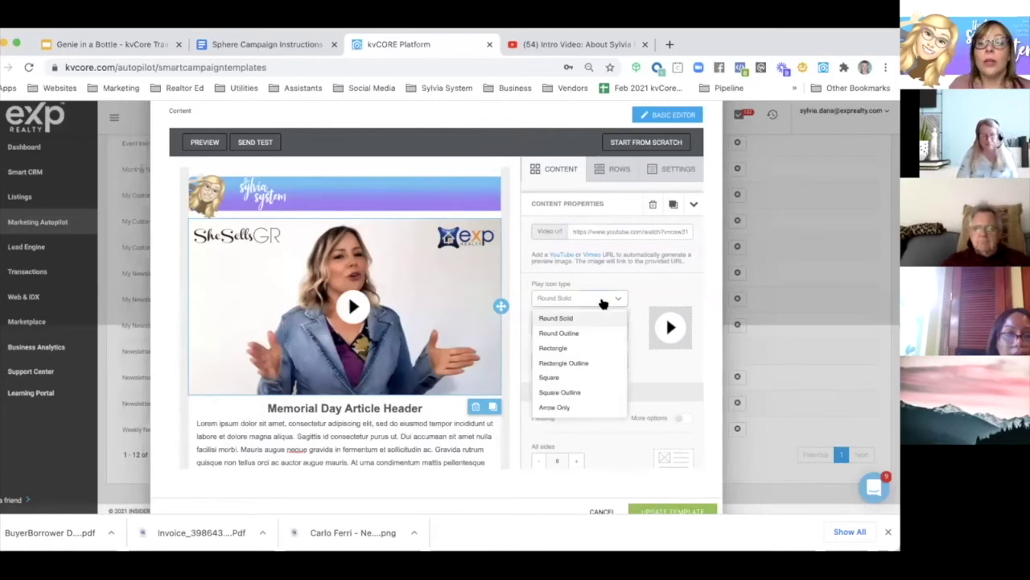
left_click(566, 336)
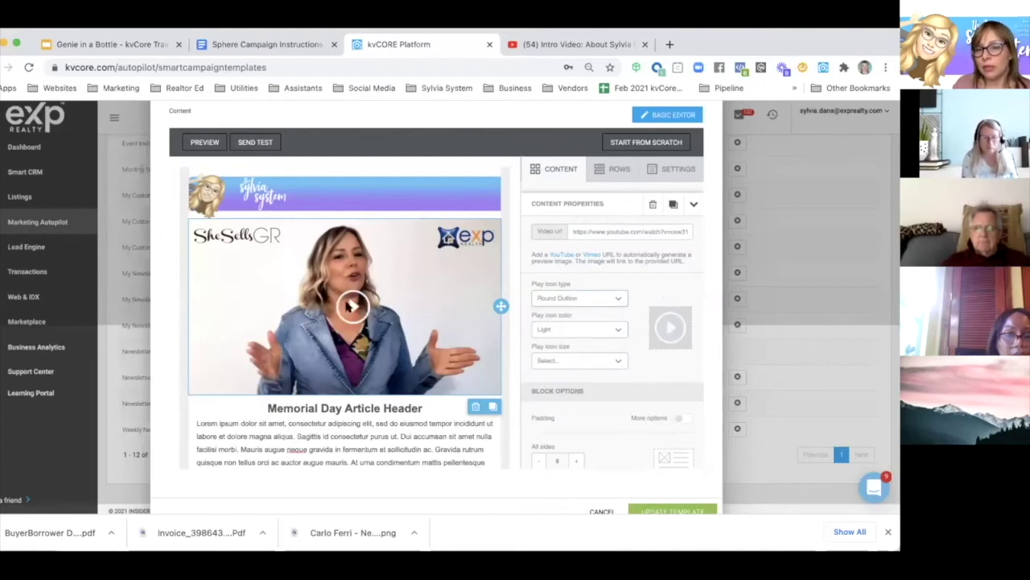
left_click(566, 337)
left_click(561, 363)
left_click(565, 336)
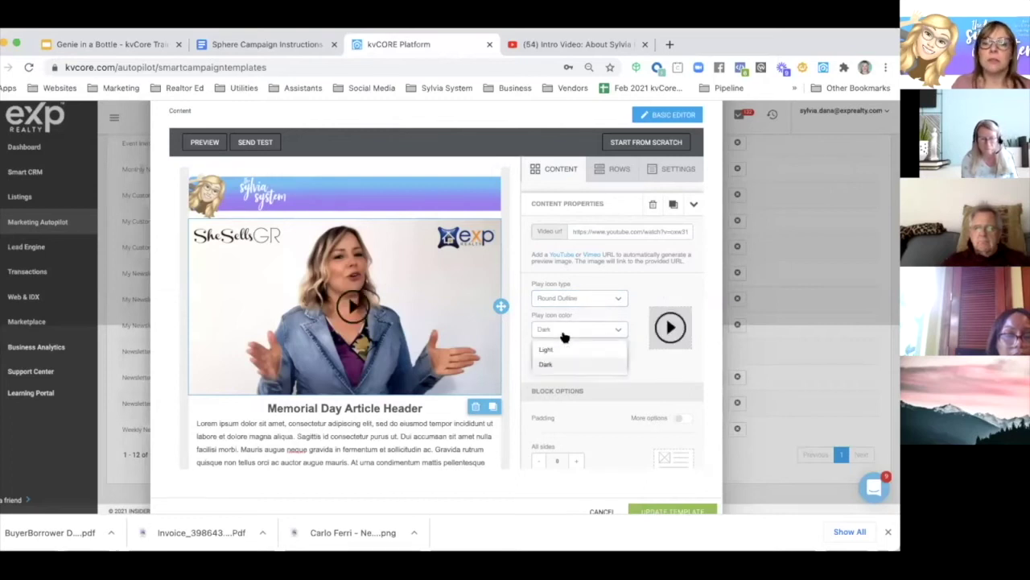
left_click(633, 302)
Step: Try a 65px play icon on the video, set the size to 55px, and change the icon color to Light
left_click(590, 361)
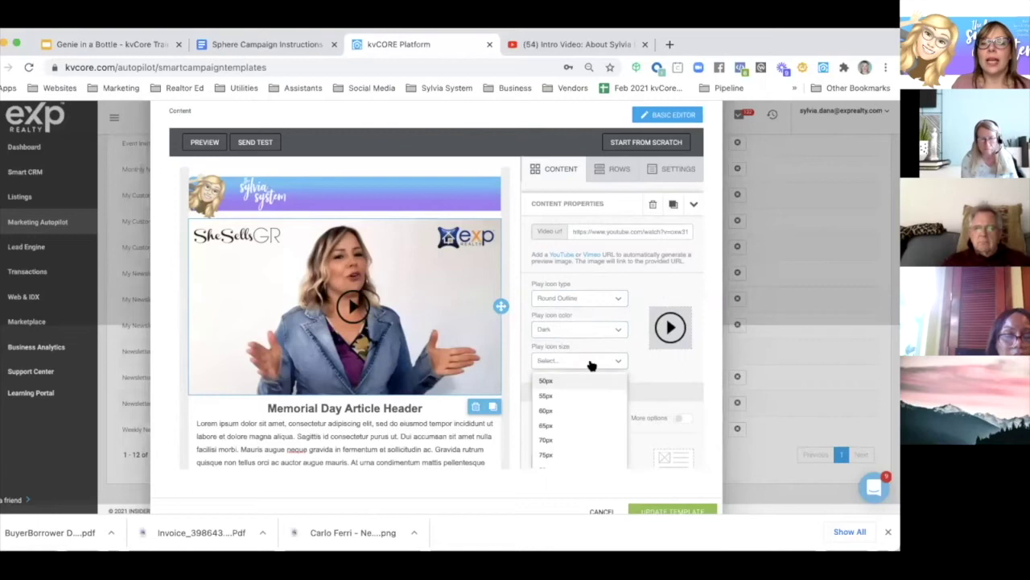
left_click(567, 428)
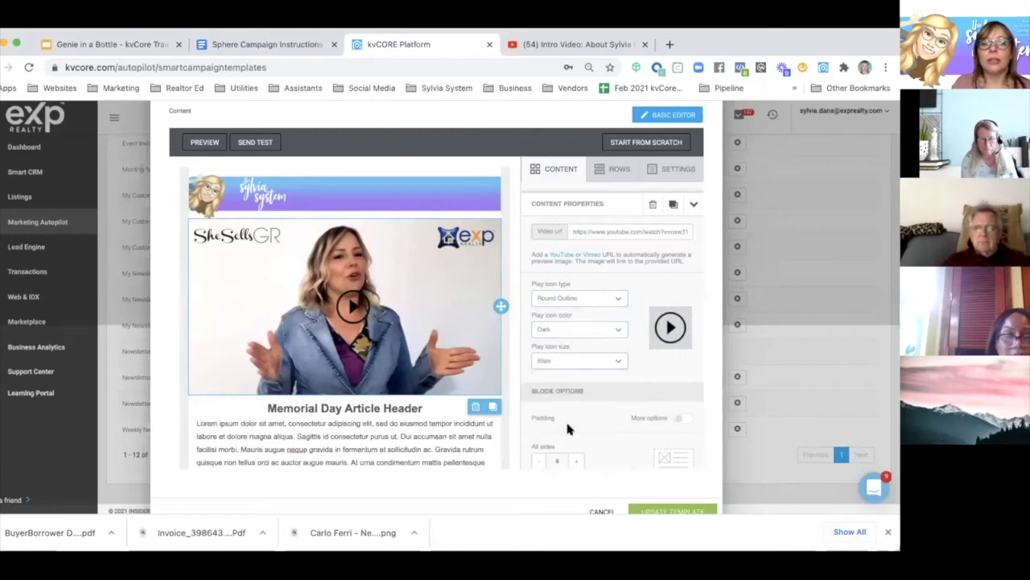
left_click(576, 366)
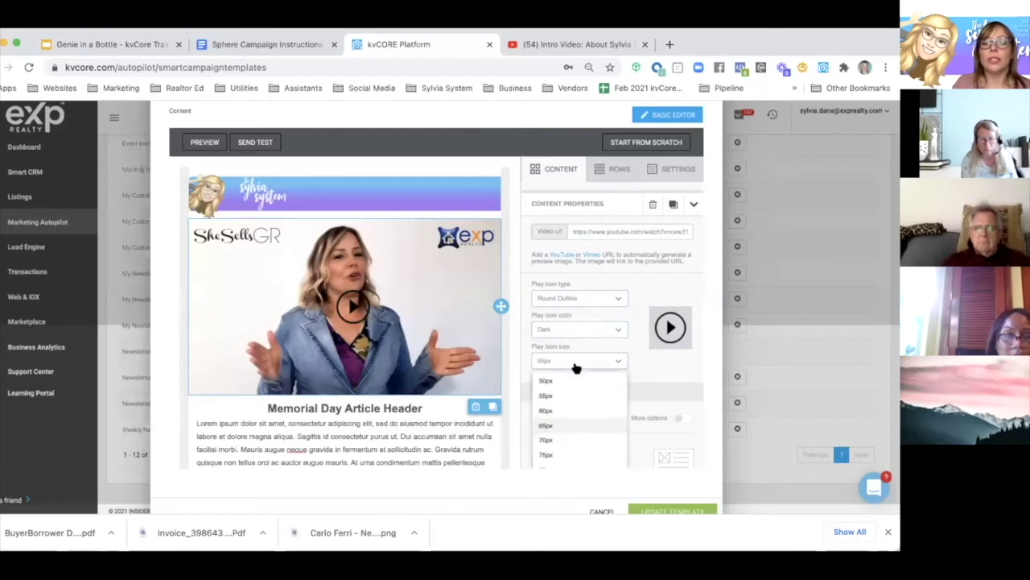
left_click(571, 395)
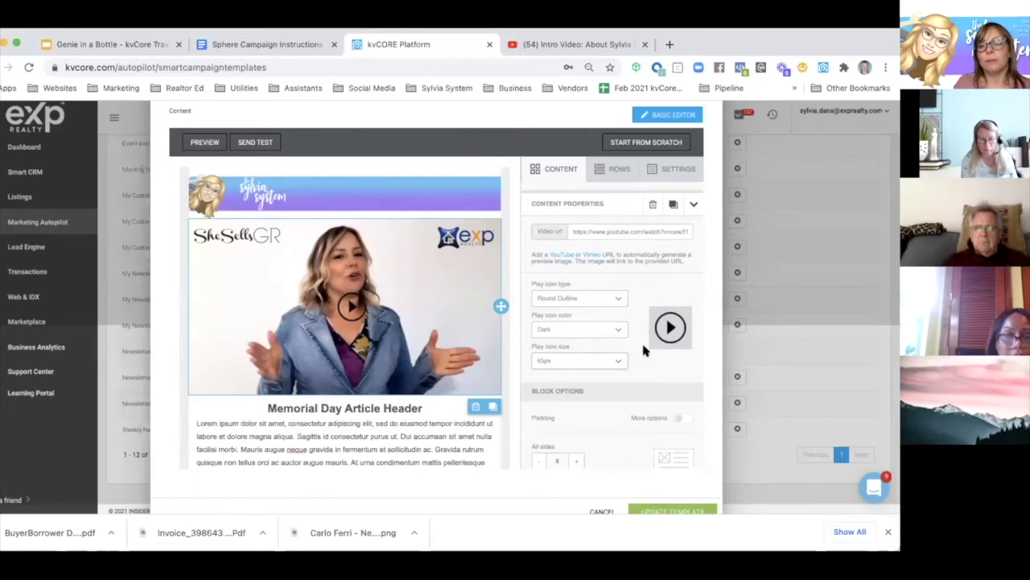
left_click(547, 329)
left_click(544, 350)
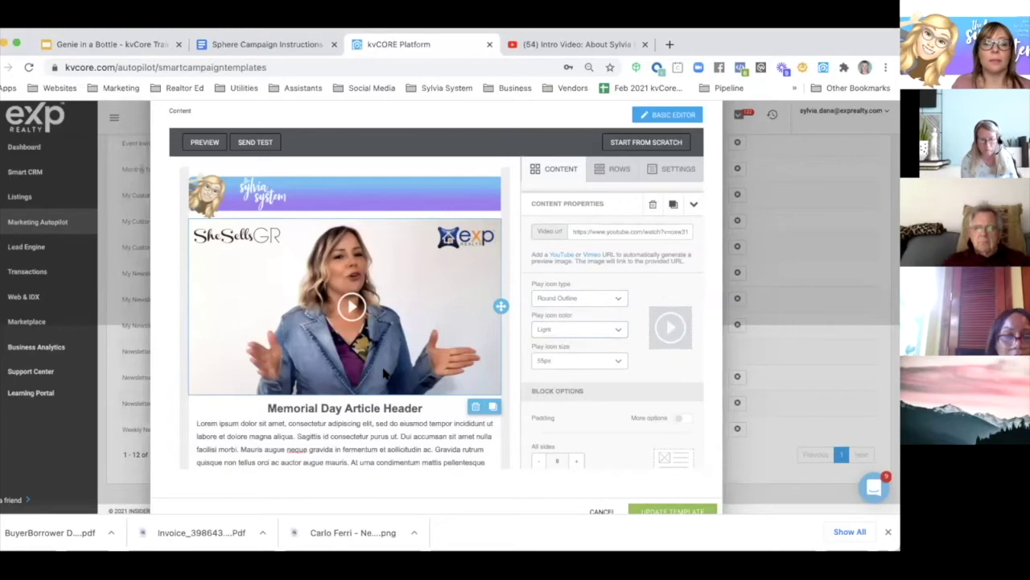
Step: Replace the "Memorial Day Article Header" headline below the video with "I Joined a New Brokerage!"
scroll(384, 373, "down", 3)
scroll(384, 371, "up", 1)
scroll(385, 373, "down", 1)
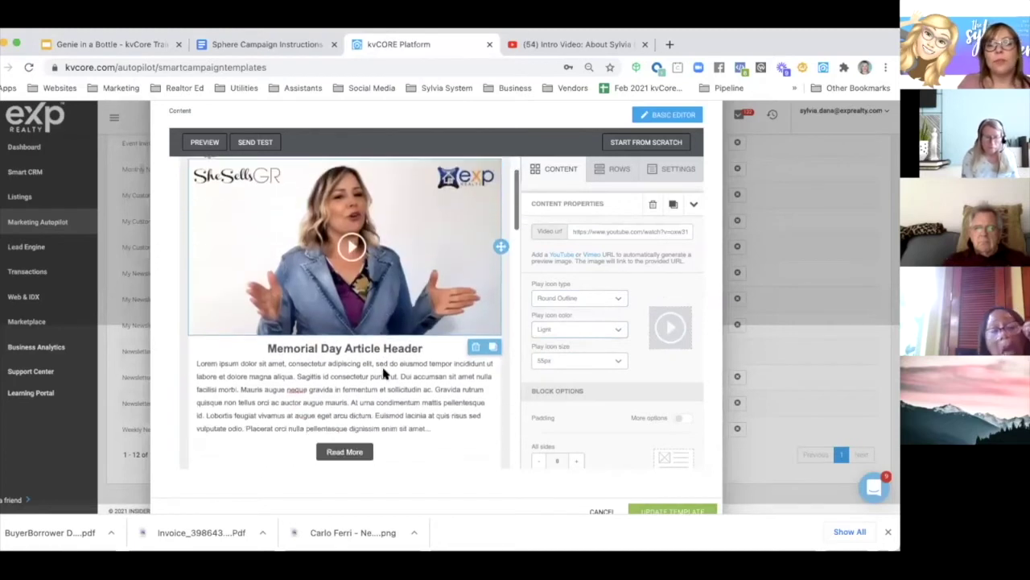
left_click(424, 347)
left_click_drag(424, 347, 257, 346)
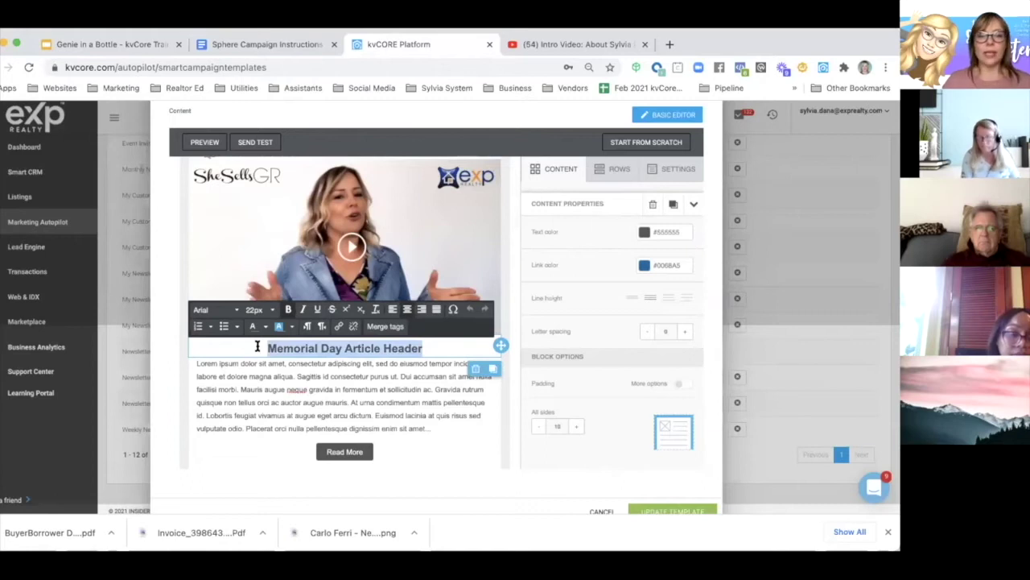
key("BackSpace")
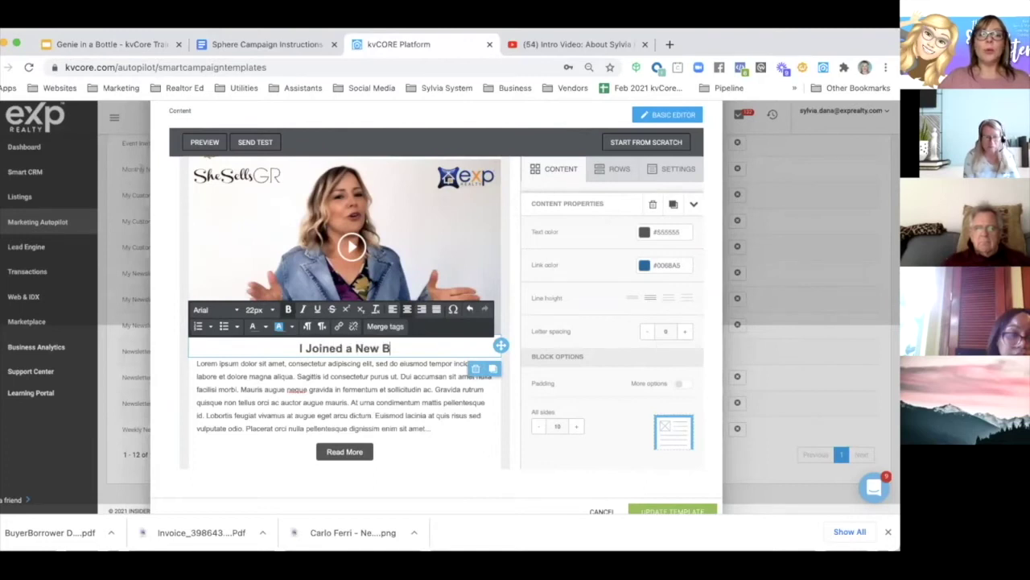
type("I Joined a New Brokerage!")
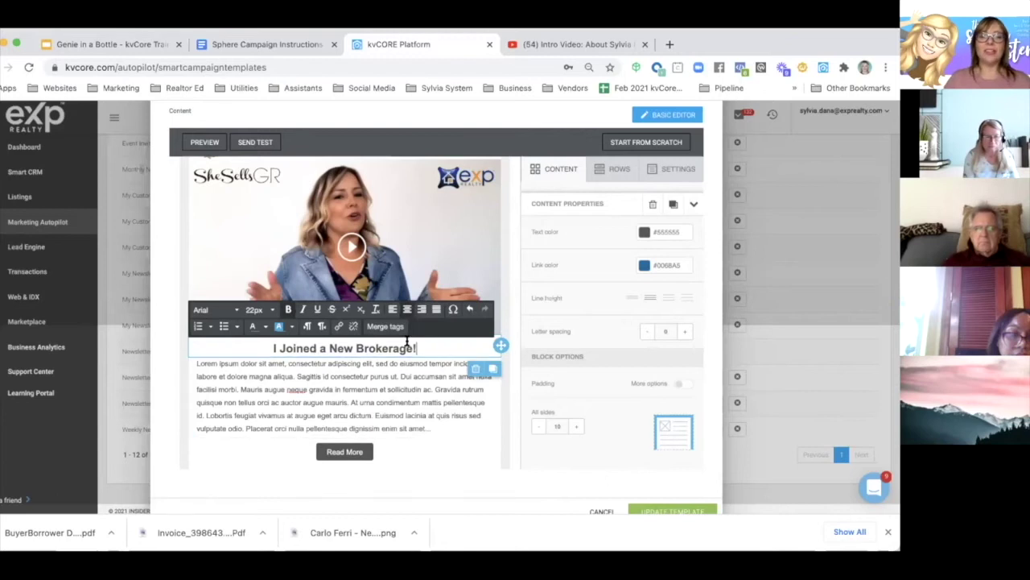
Step: Change the headline below the video to "I Launched My New Real Estate Website!"
left_click_drag(415, 348, 254, 348)
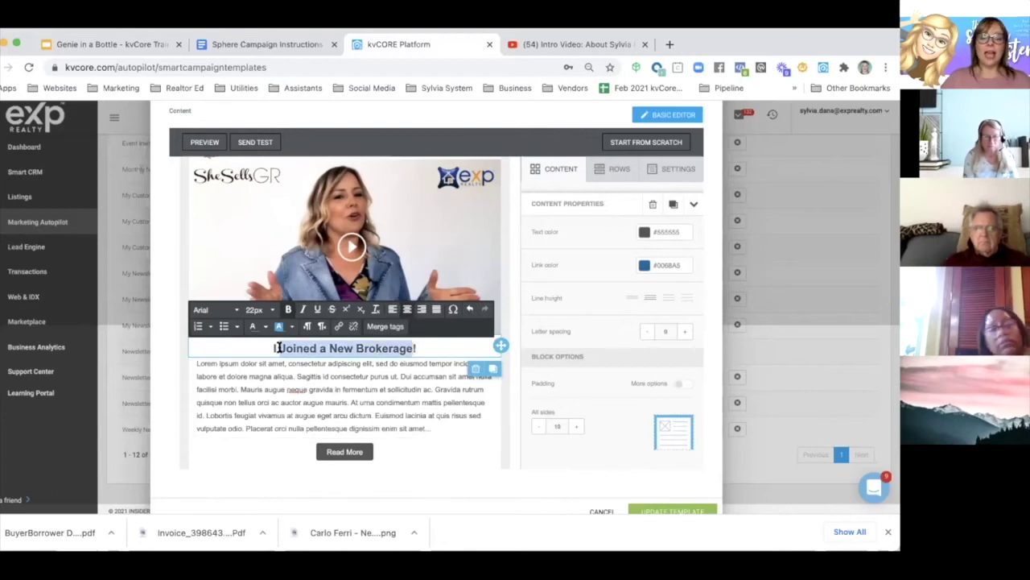
type("I Launched My new")
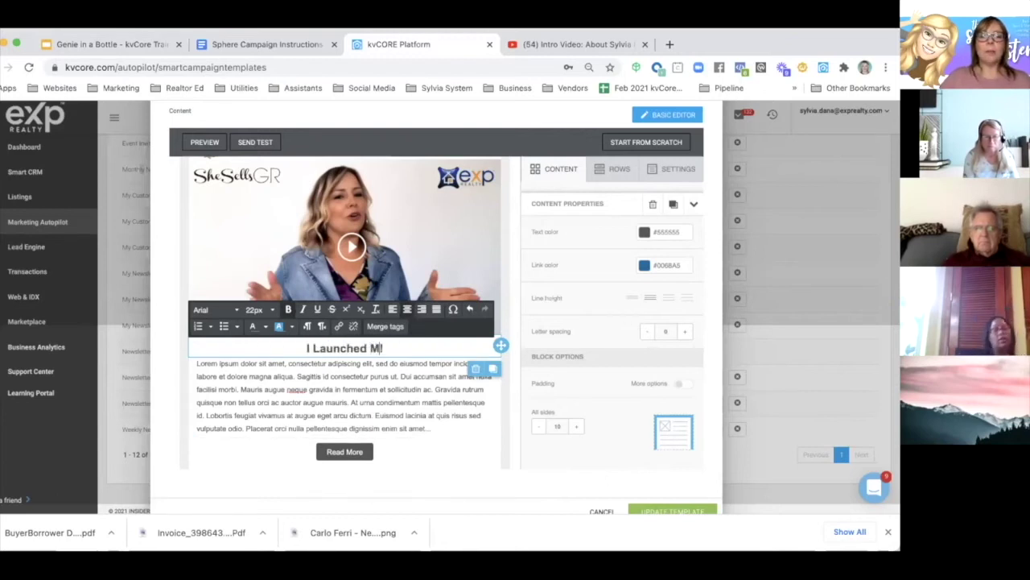
key("BackSpace")
key("BackSpace")
key("BackSpace")
type("Ne")
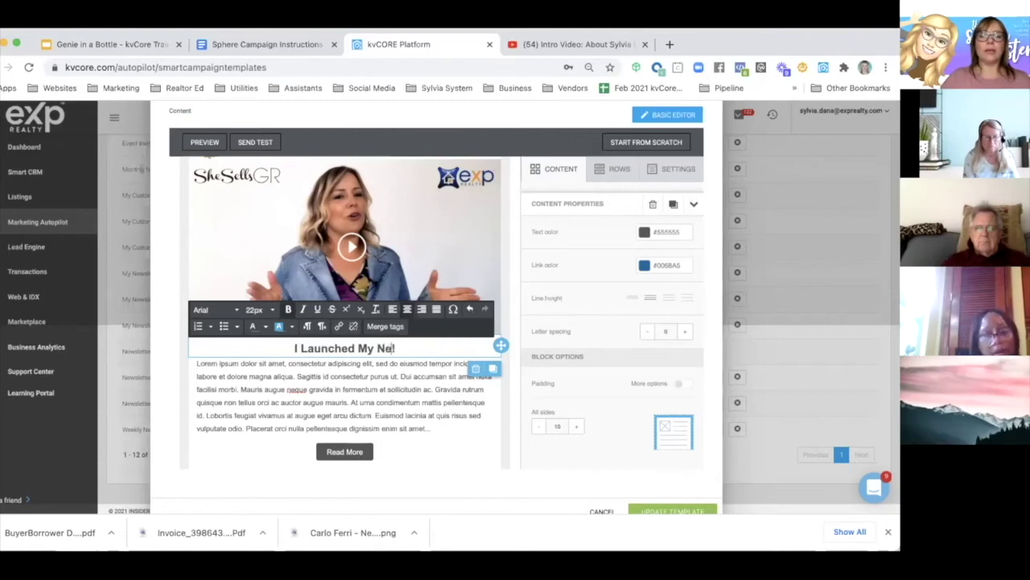
type("w Real Estate Website!")
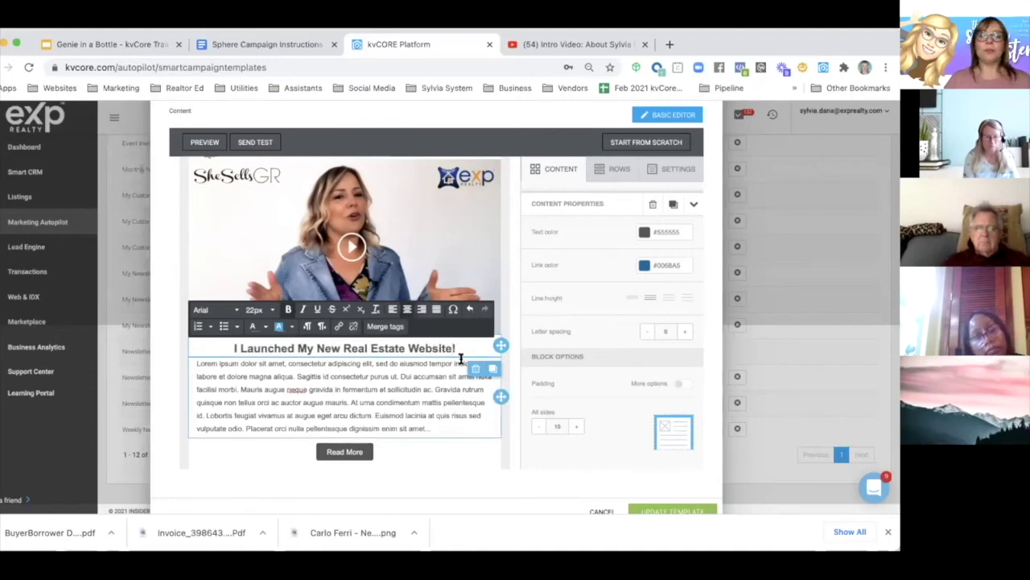
Step: Change the headline below the video to "I Am Now a New Licensed Realtor!"
left_click_drag(450, 348, 258, 346)
type("I A")
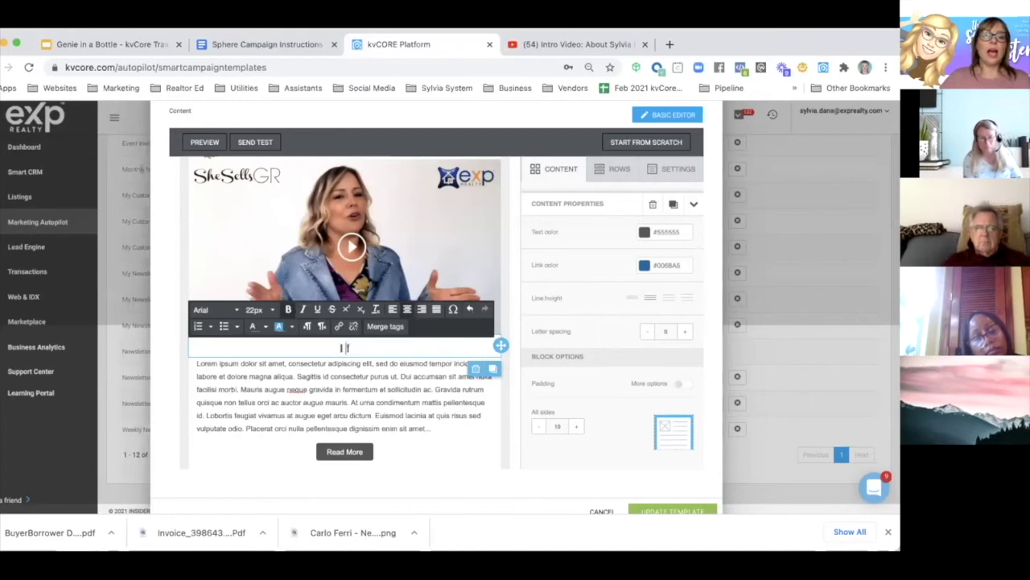
type("m")
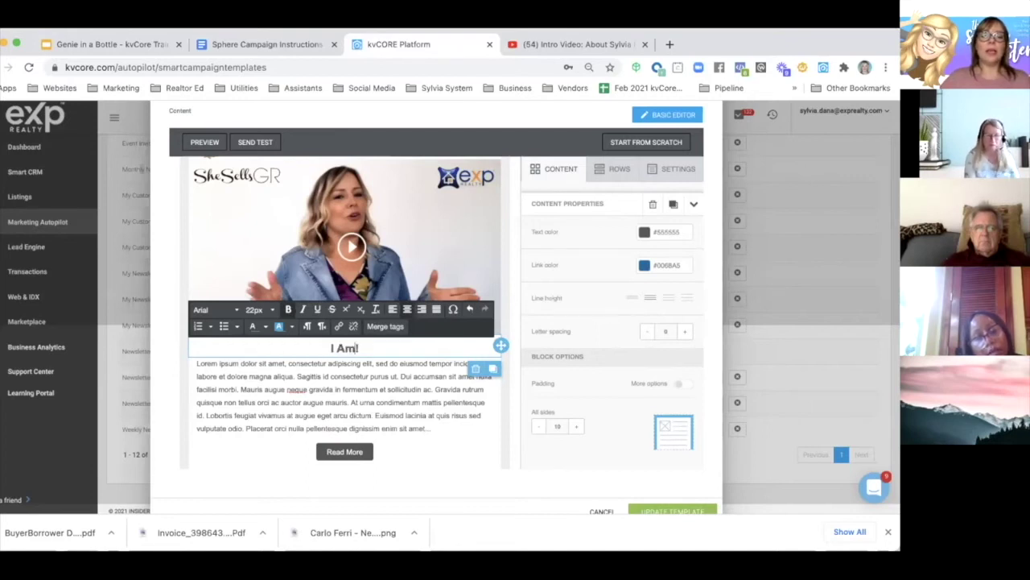
type(" Now a LIcen")
key("BackSpace")
key("BackSpace")
key("BackSpace")
type("New Licnes")
key("BackSpace")
key("BackSpace")
key("BackSpace")
type("ens")
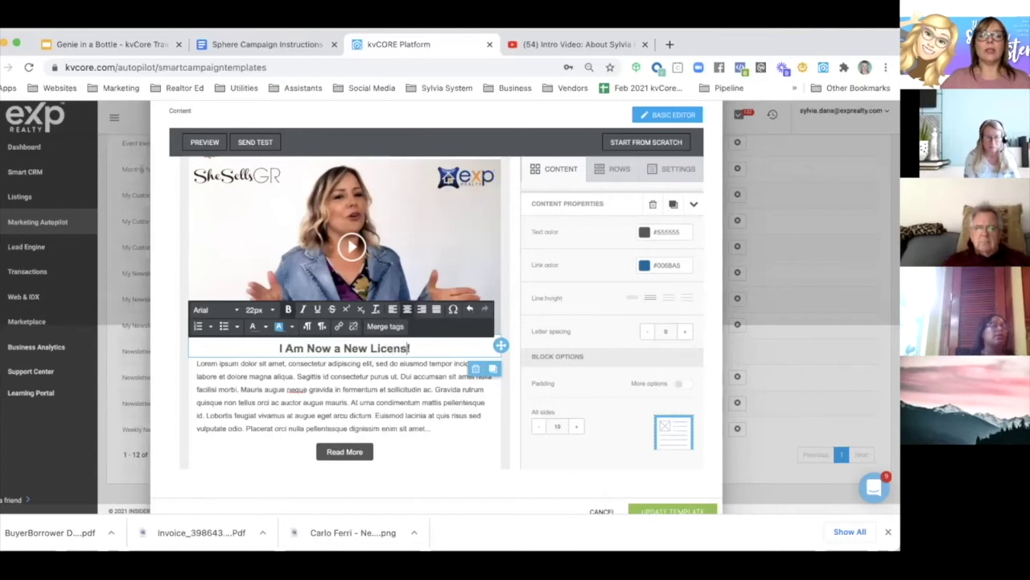
type("ed Realtor!")
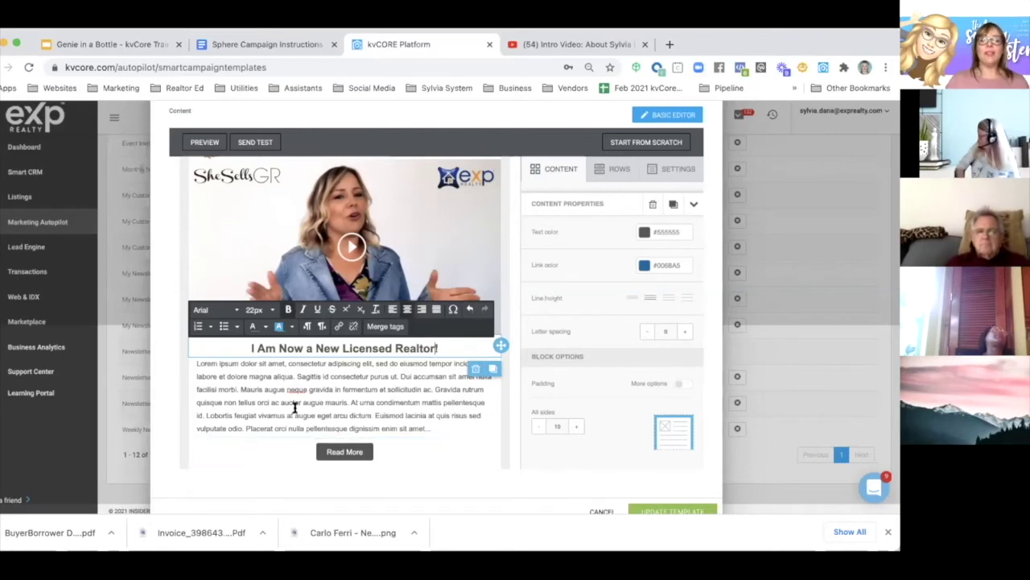
Step: Replace the lorem ipsum paragraph under the headline with three short lines of filler text
left_click_drag(437, 425, 193, 363)
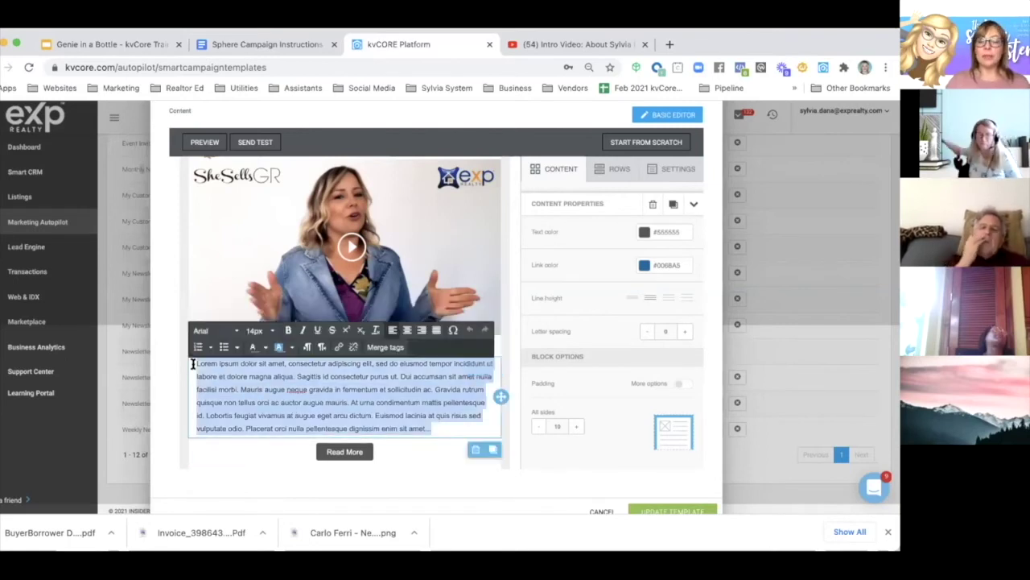
key("BackSpace")
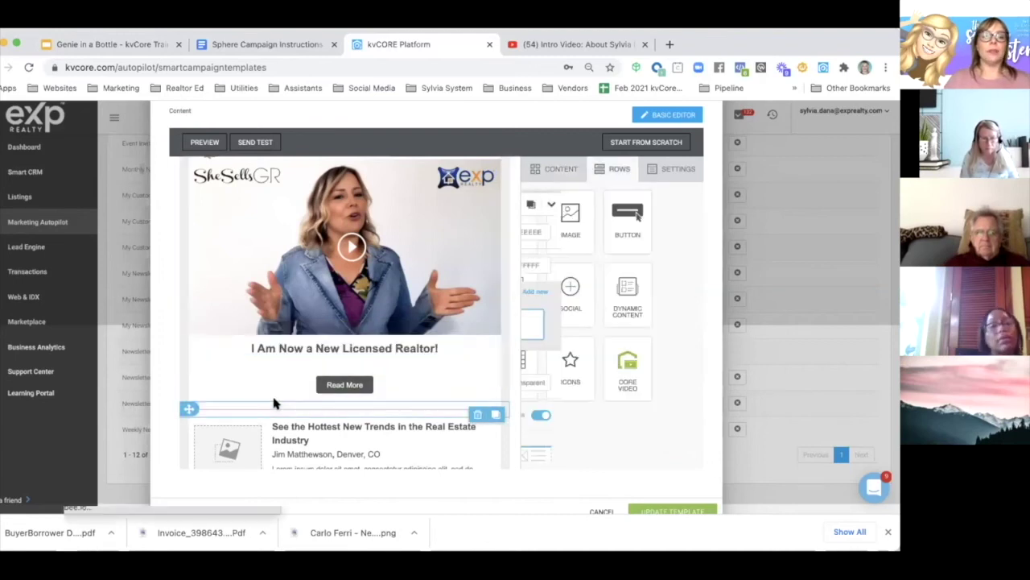
scroll(322, 346, "down", 2)
left_click(331, 302)
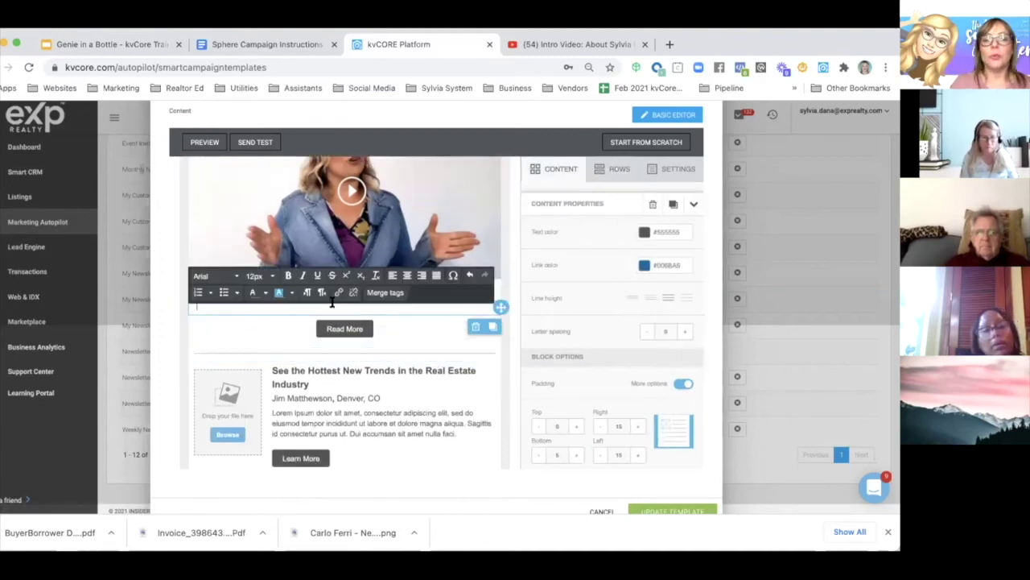
type("fsdjfsdjfsdf")
key("Return")
type("dfsdfsdf")
key("Return")
type("dfsdf")
key("Return")
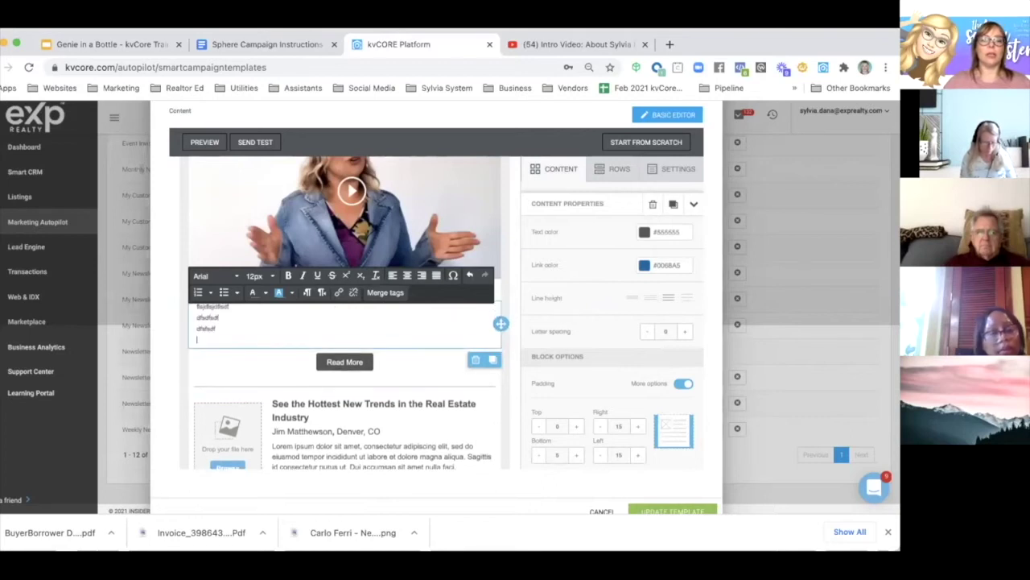
left_click(271, 379)
scroll(285, 335, "down", 1)
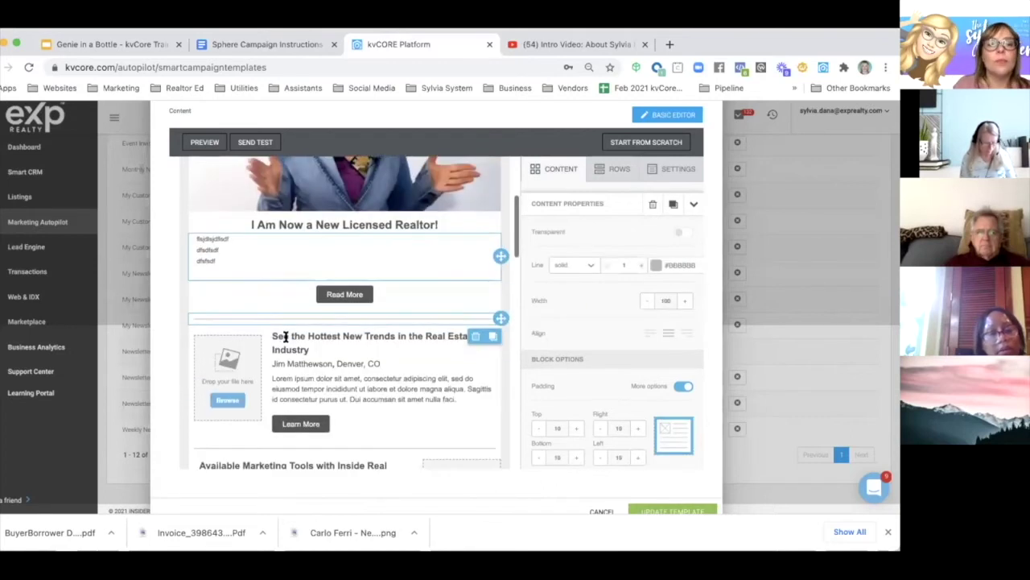
Step: Replace the first filler line with the greeting "Hello, {first_name} -", using the First Name merge tag
double_click(195, 236)
key("BackSpace")
type("Hello,")
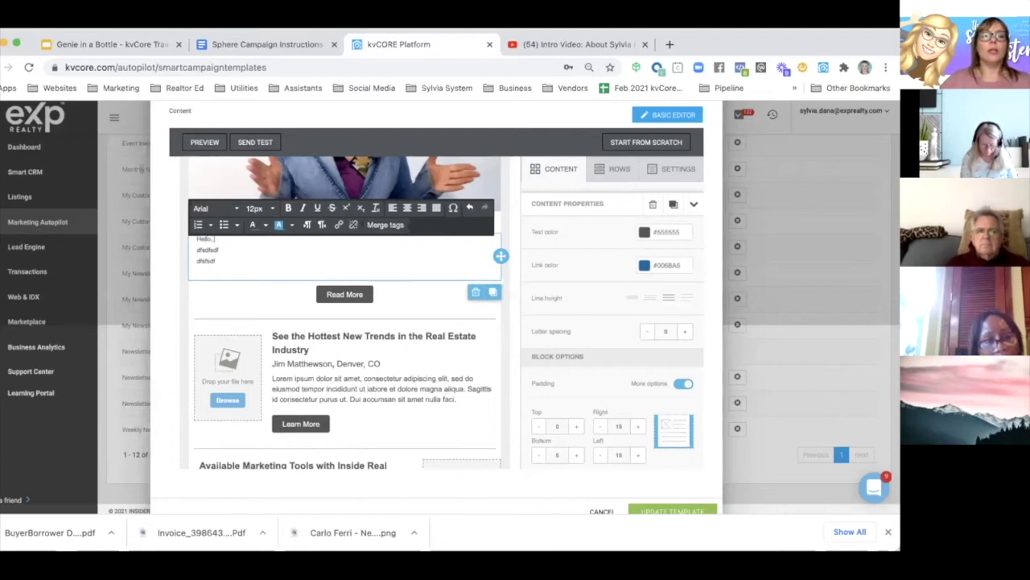
left_click(383, 227)
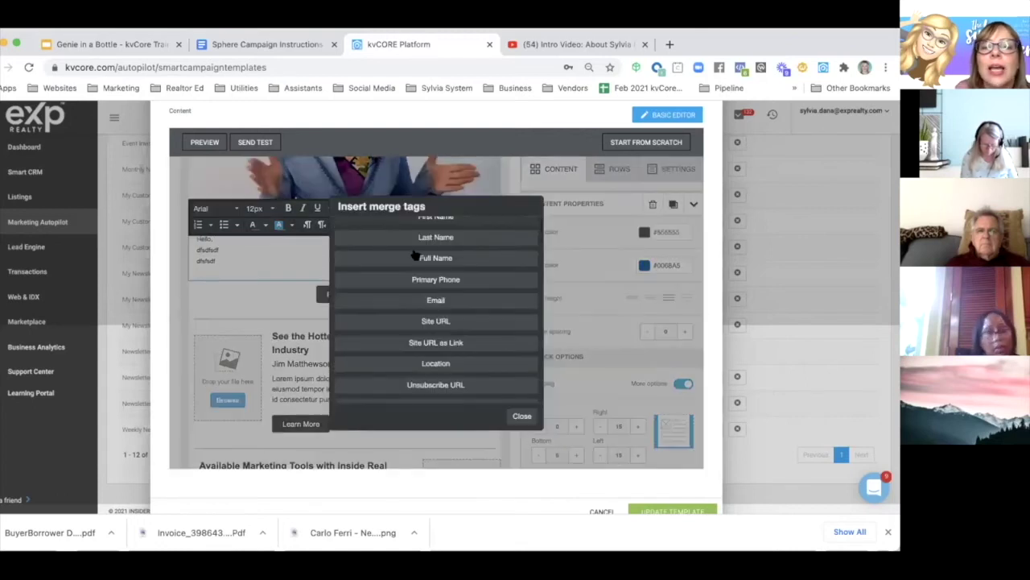
left_click(415, 228)
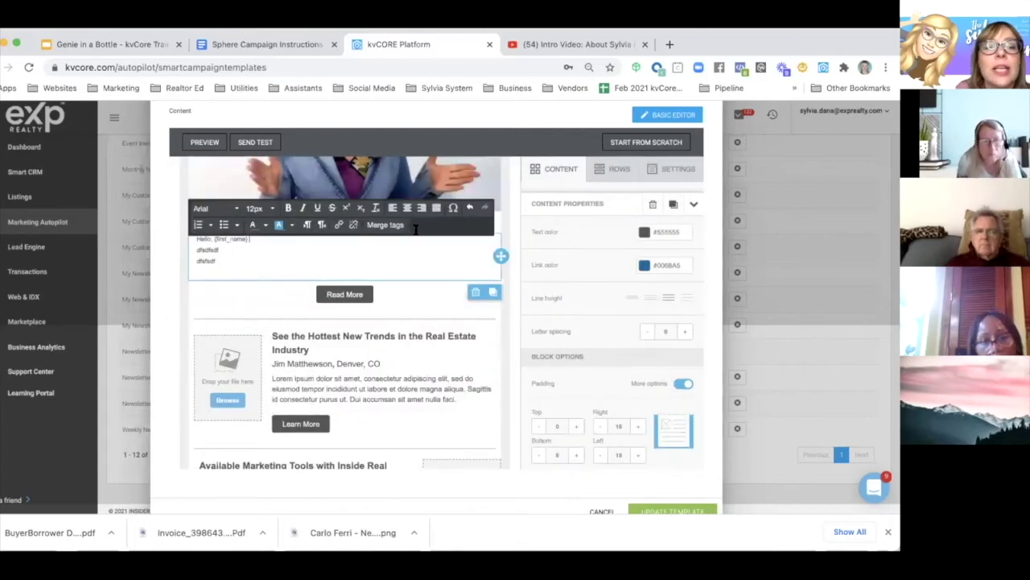
type("-")
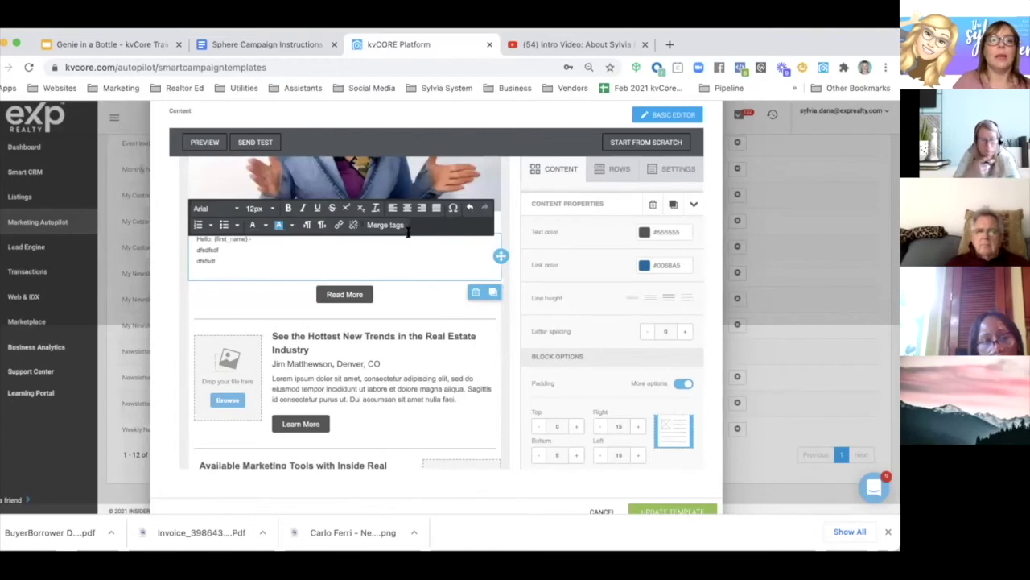
Step: Try a 14px font size on the greeting and filler lines, and set them to 16px
left_click_drag(252, 267, 195, 237)
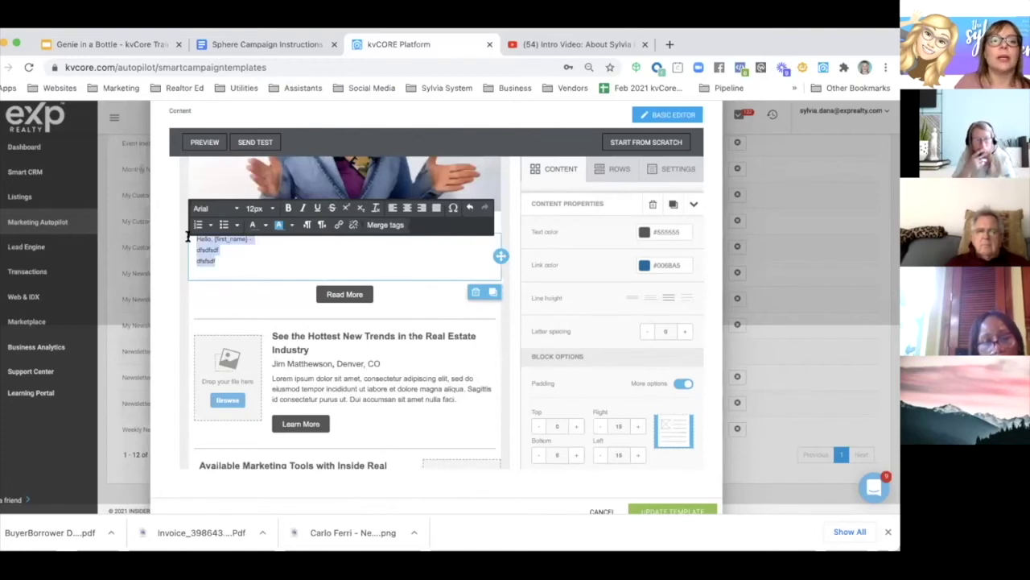
left_click(256, 208)
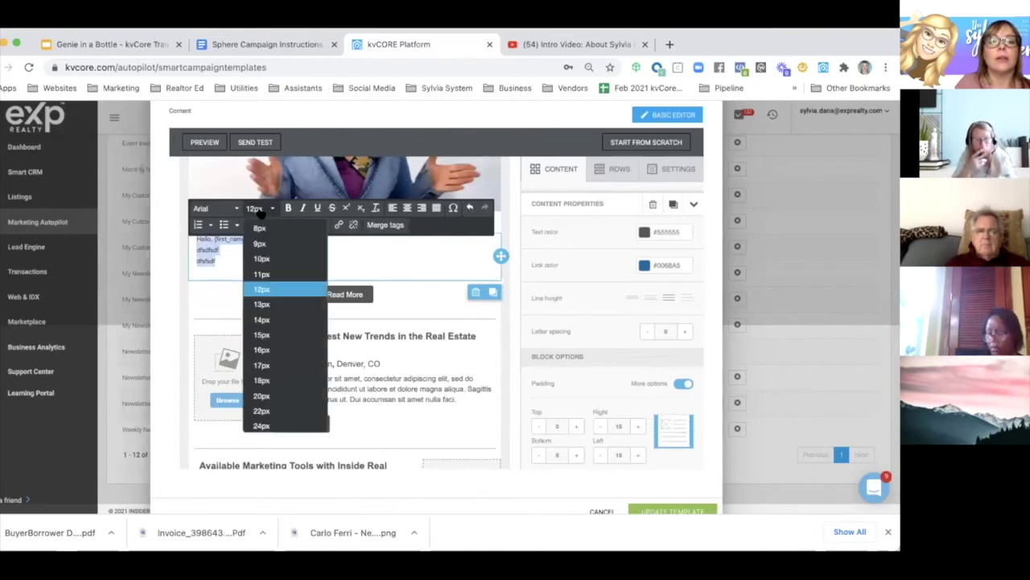
left_click(266, 320)
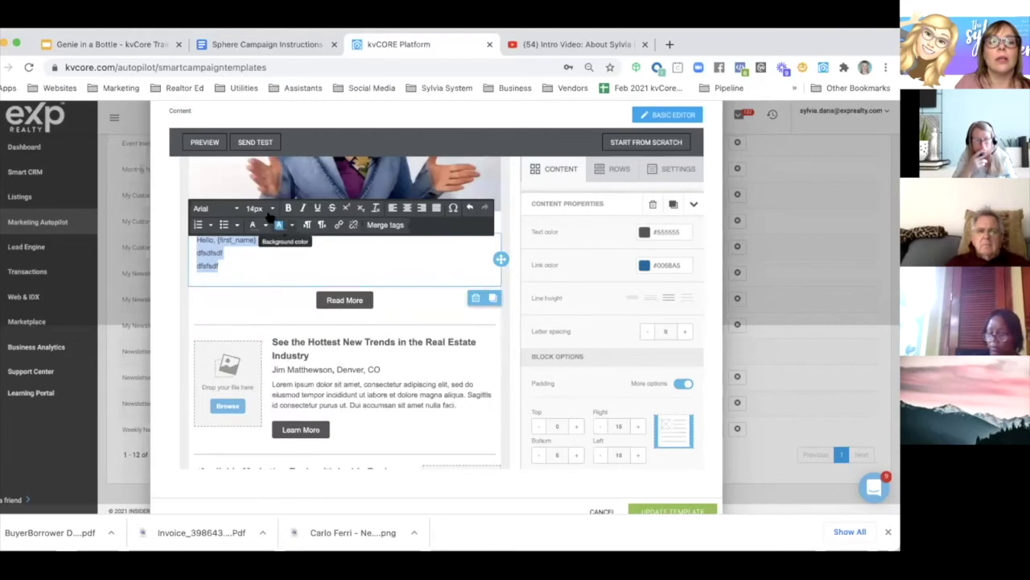
left_click(269, 209)
left_click(264, 352)
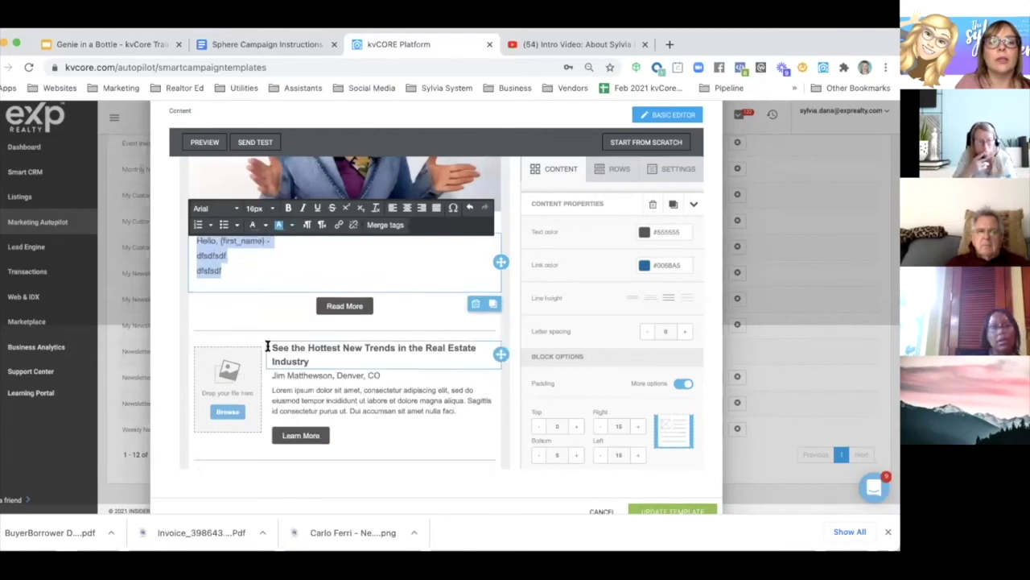
left_click(240, 307)
Step: Delete the {first_name} tag from the greeting and reinsert it with the First Name merge tag
left_click(242, 240)
left_click_drag(217, 241, 266, 241)
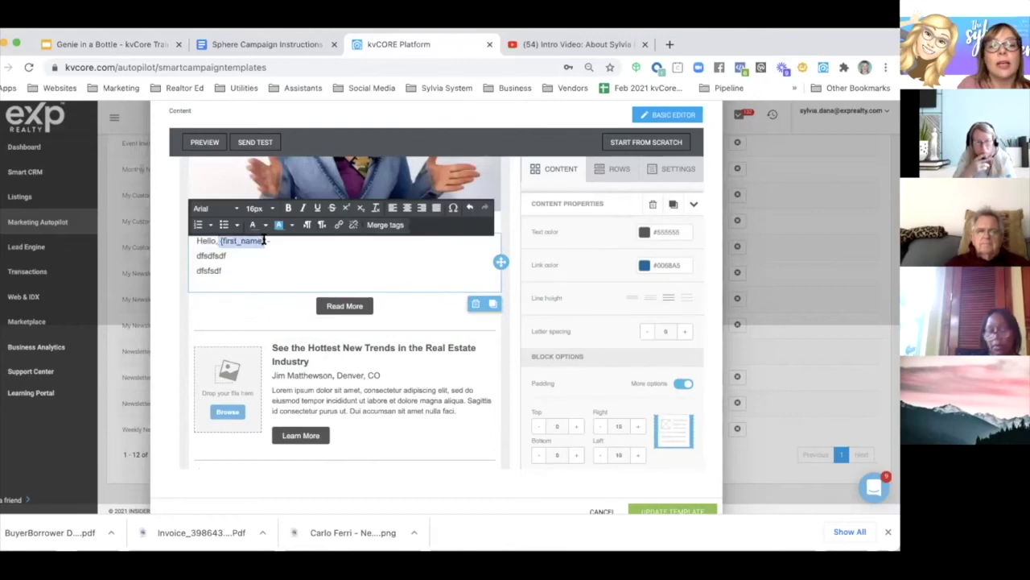
key("BackSpace")
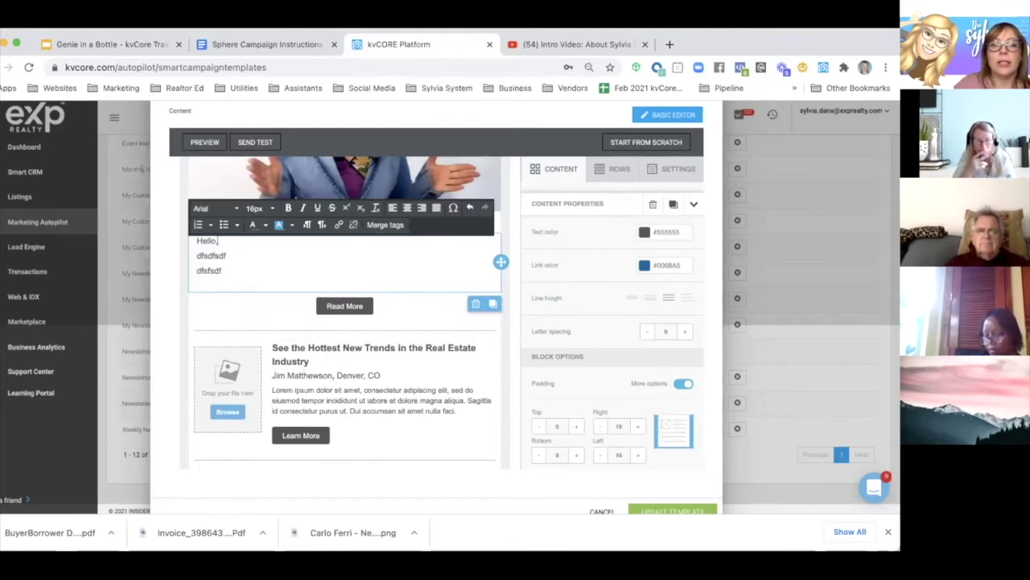
left_click(385, 224)
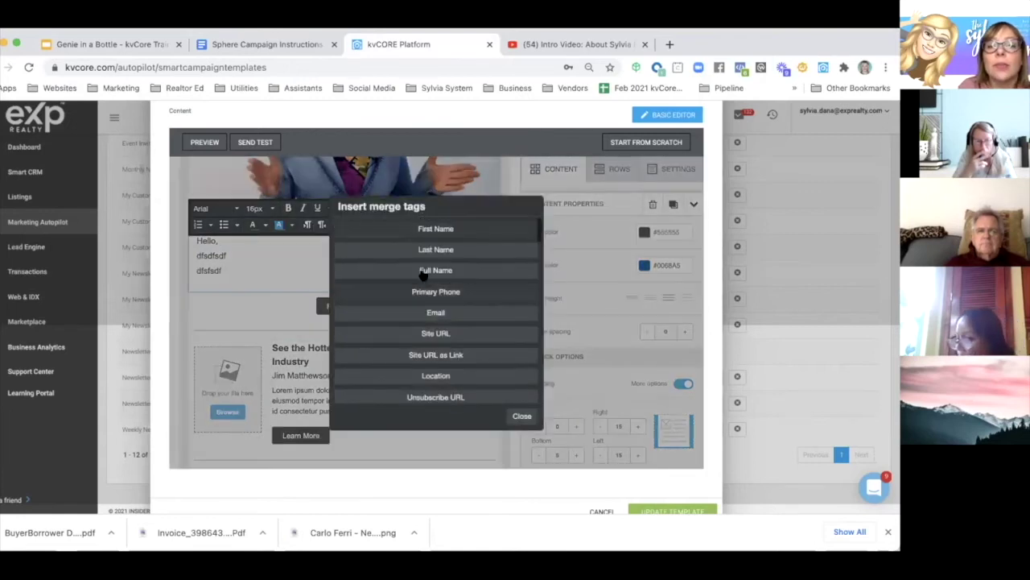
left_click(422, 229)
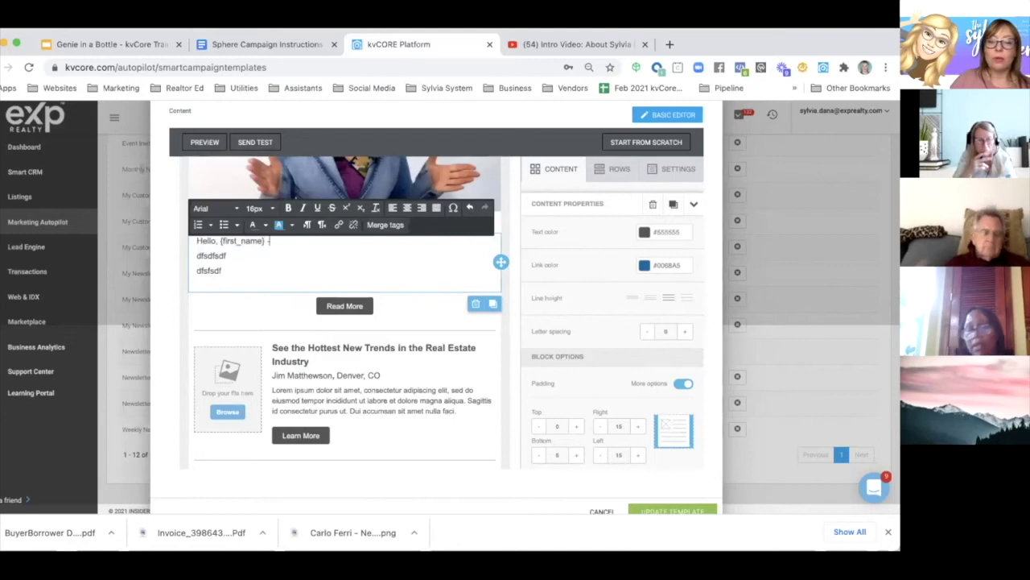
left_click(374, 264)
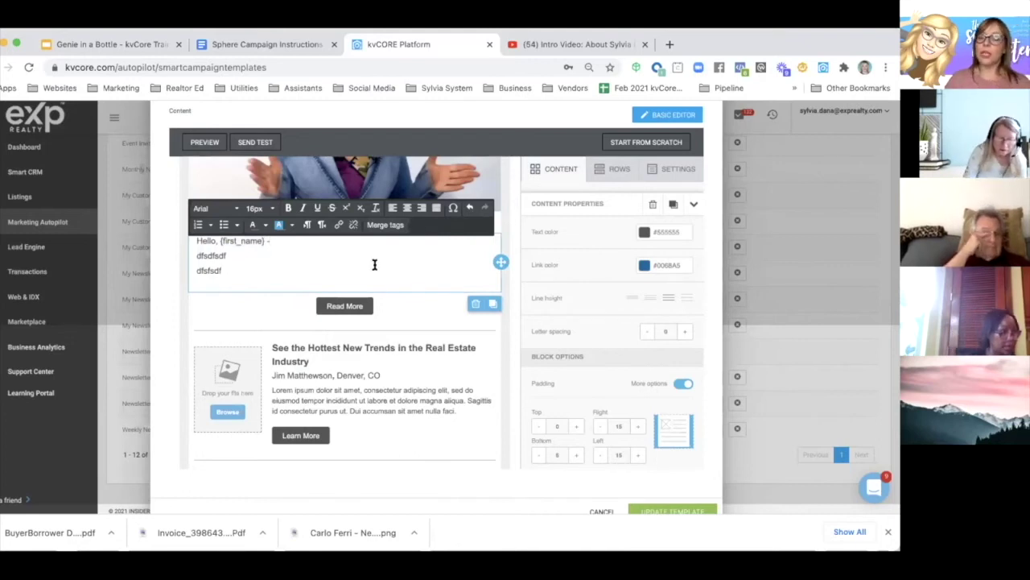
Step: Replace the second filler line with "I am so excited about my new real estate website and I invite you to explore it!" and add line breaks
left_click_drag(235, 256, 194, 255)
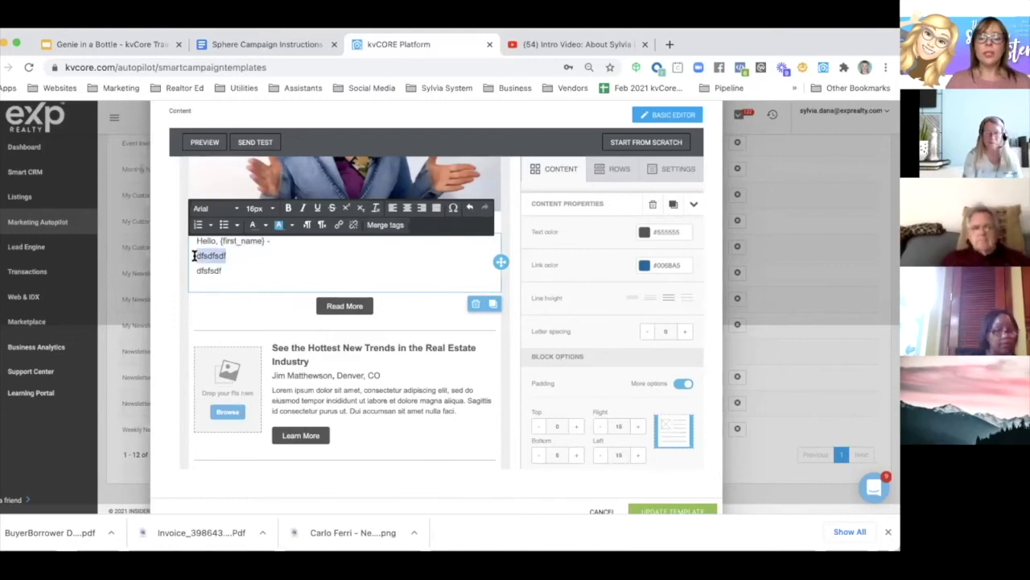
type("{")
key("BackSpace")
type("I am ")
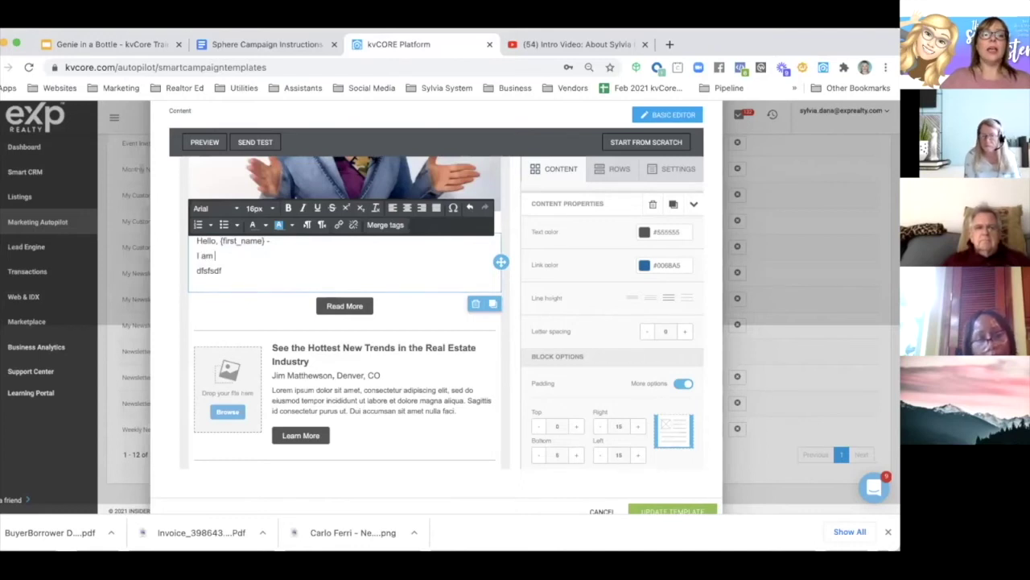
type("so excited about my ne")
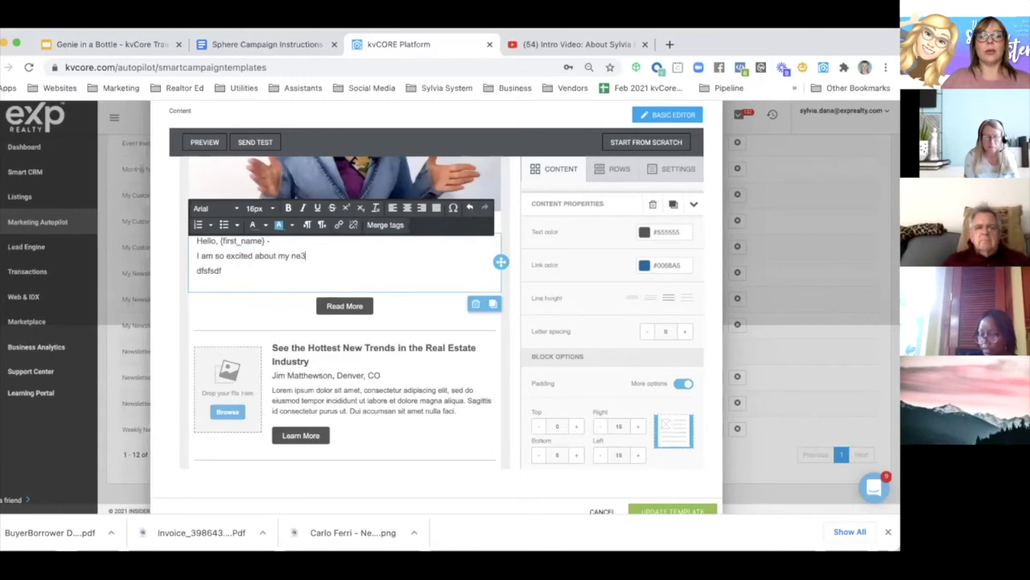
type("w real estate website and I invite you")
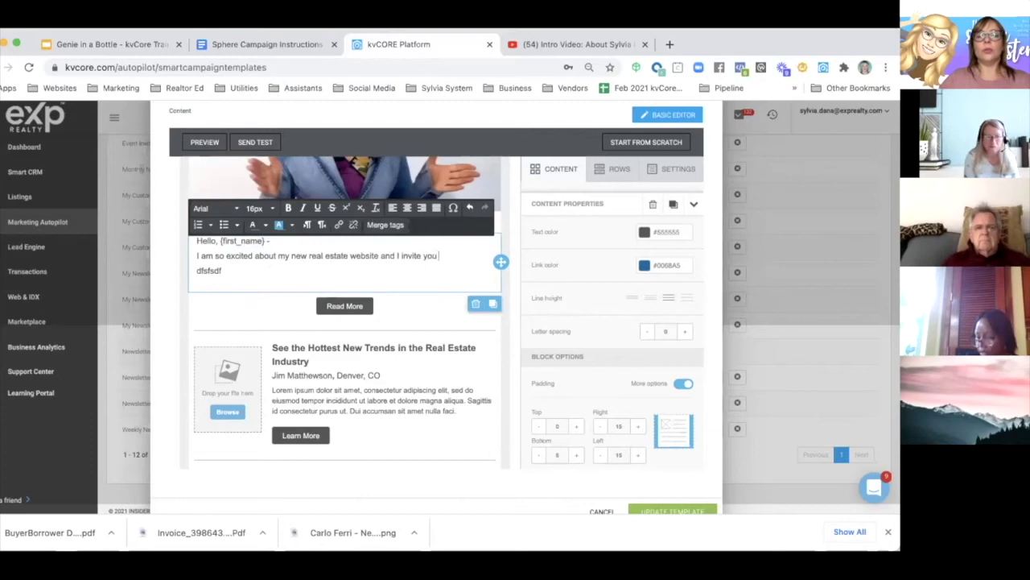
type(" to explore it!")
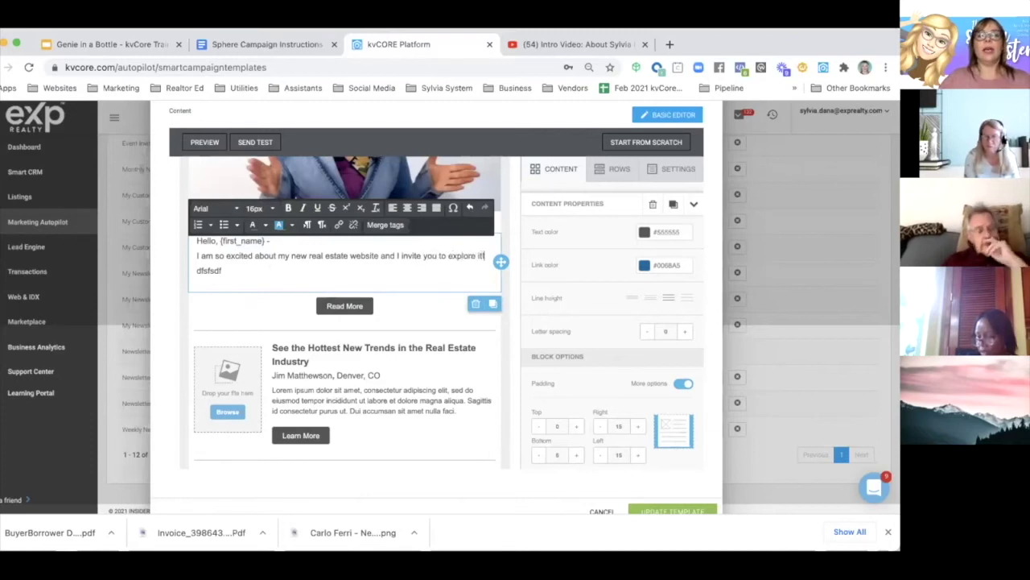
key("Return")
key("Return")
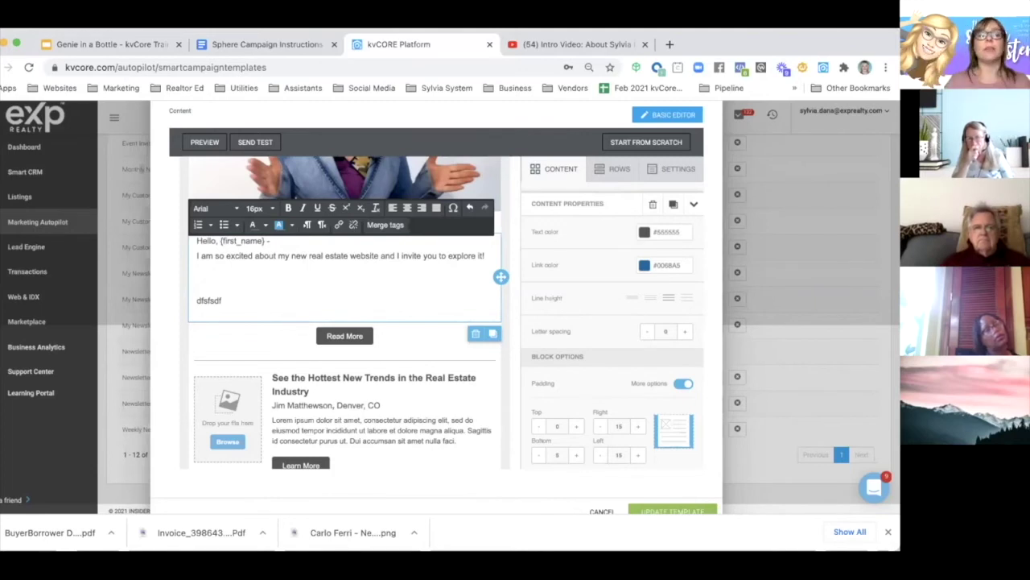
Step: Delete the leftover filler line and the extra blank lines below the website invitation sentence
left_click_drag(230, 299, 180, 285)
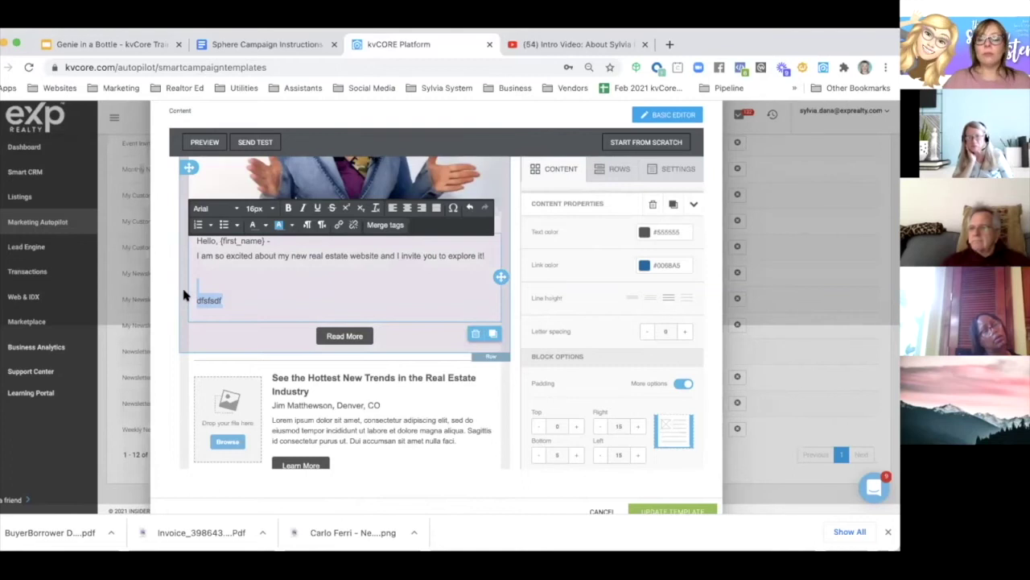
key("BackSpace")
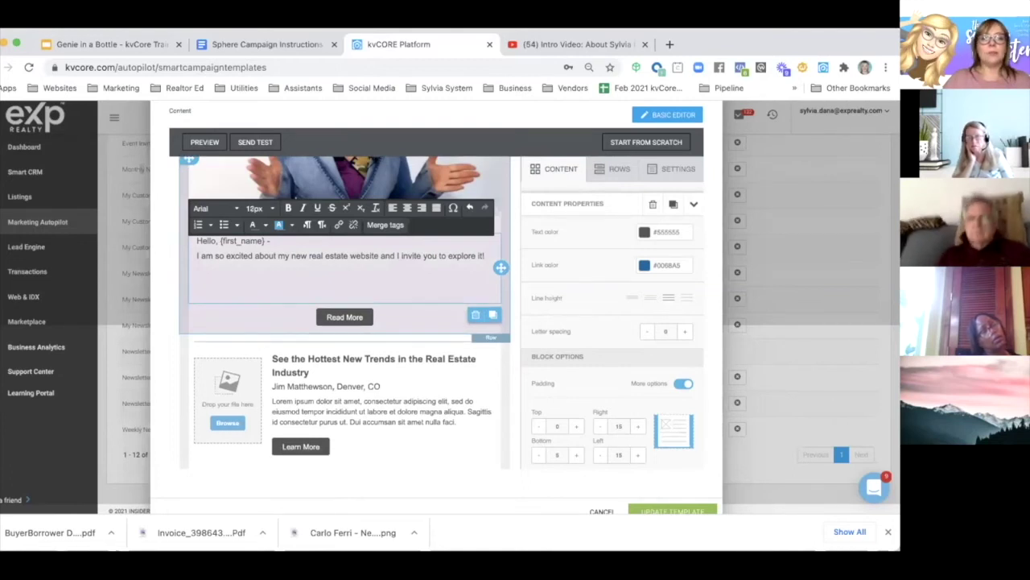
key("BackSpace")
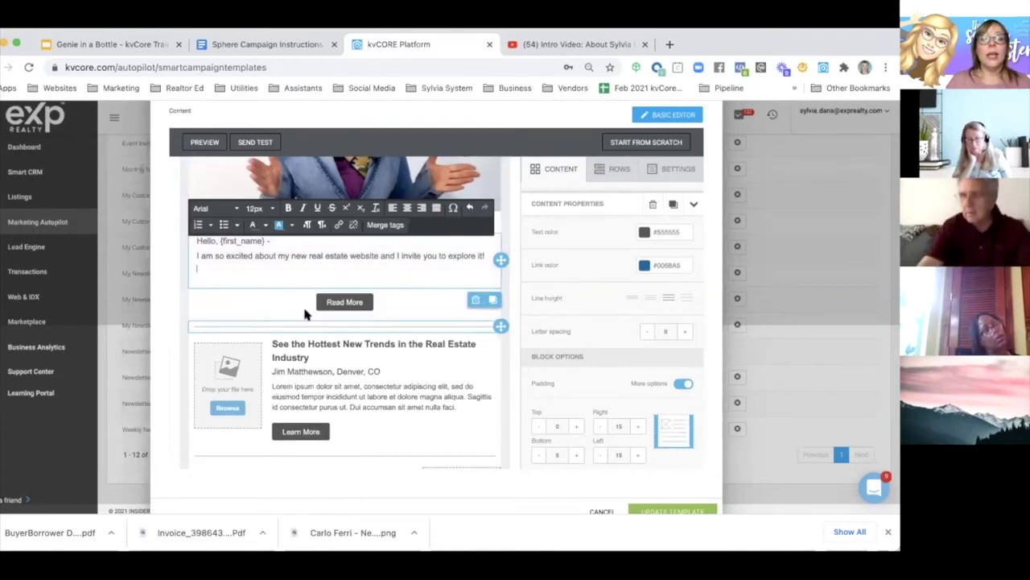
Step: Delete the Read More button below the introduction message
left_click(344, 301)
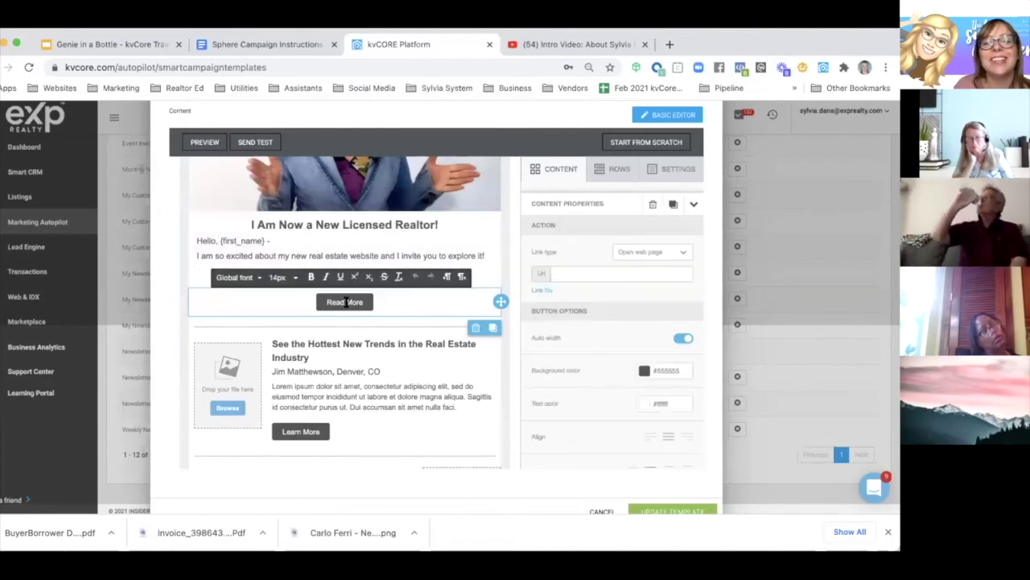
left_click(474, 328)
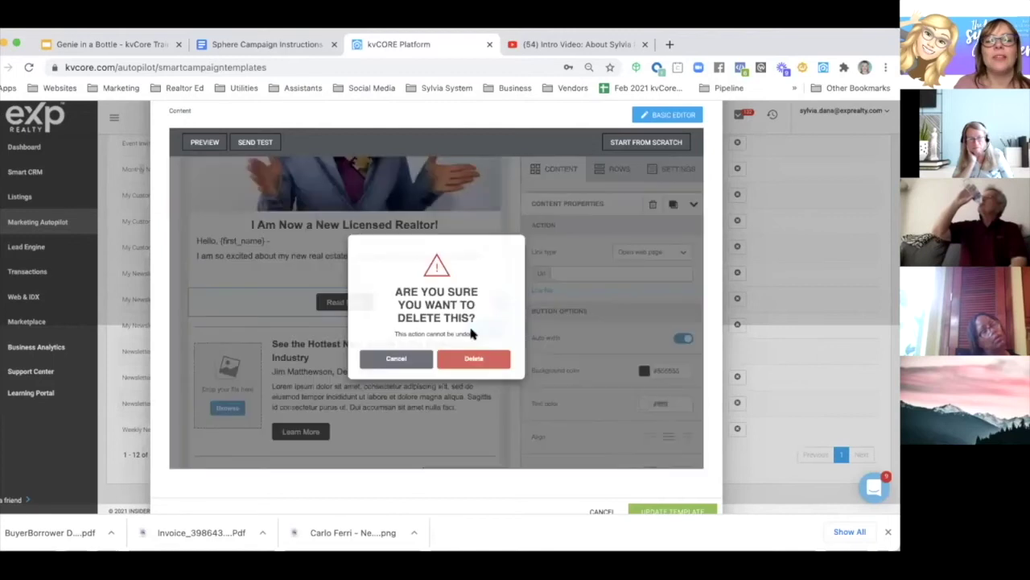
left_click(464, 363)
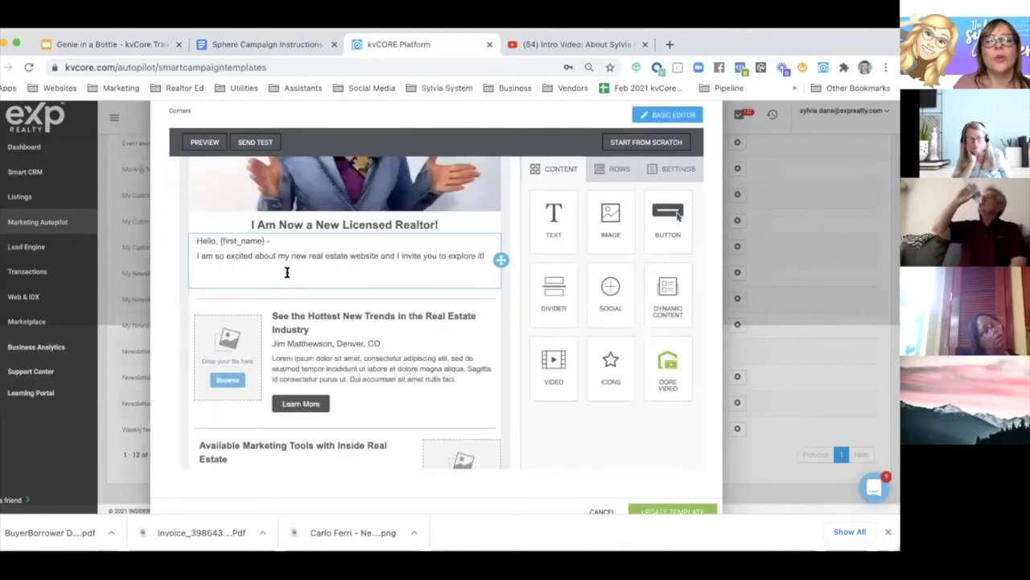
Step: Paste three more copies of the "I am so excited about my new real estate website" sentence and delete the blank line below them
left_click_drag(485, 255, 191, 257)
key("ctrl+c")
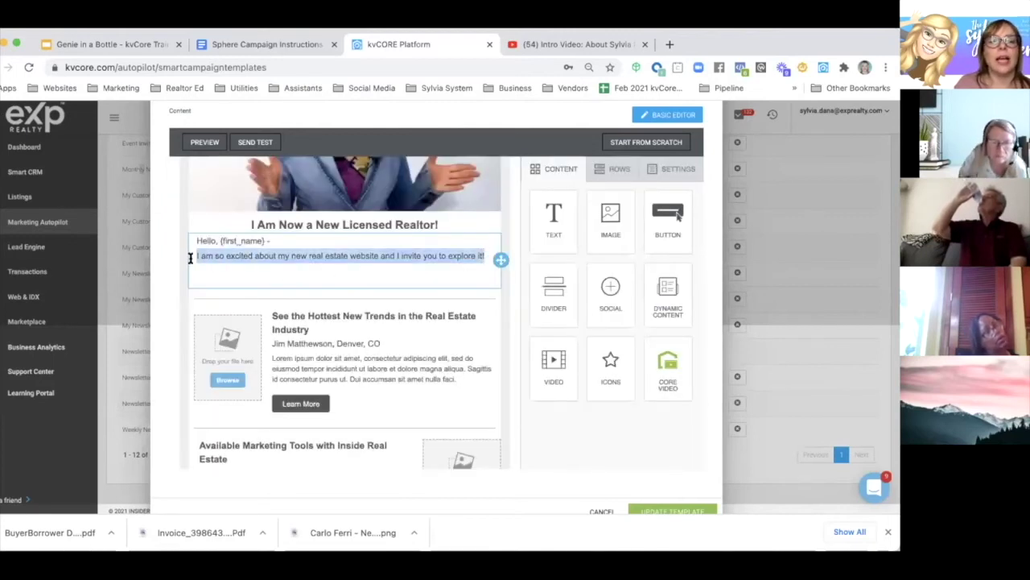
left_click(486, 255)
key("ctrl+v")
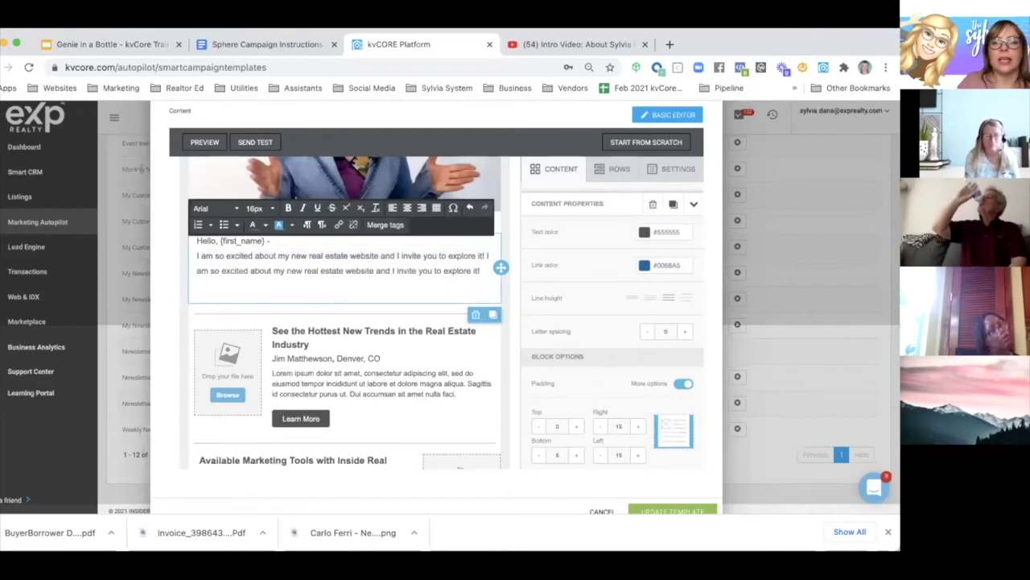
key("ctrl+v")
key("ctrl+v")
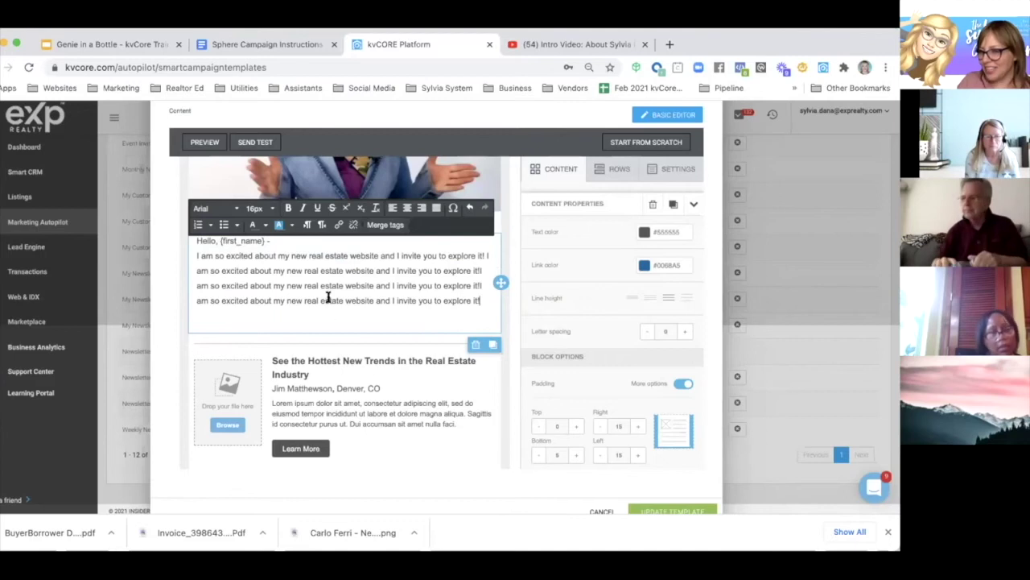
left_click(246, 323)
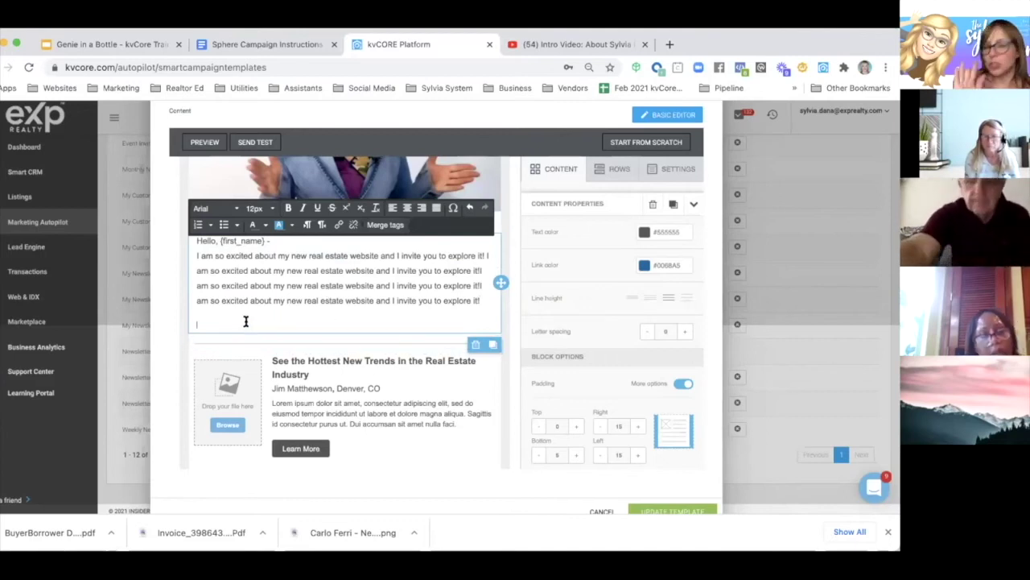
key("BackSpace")
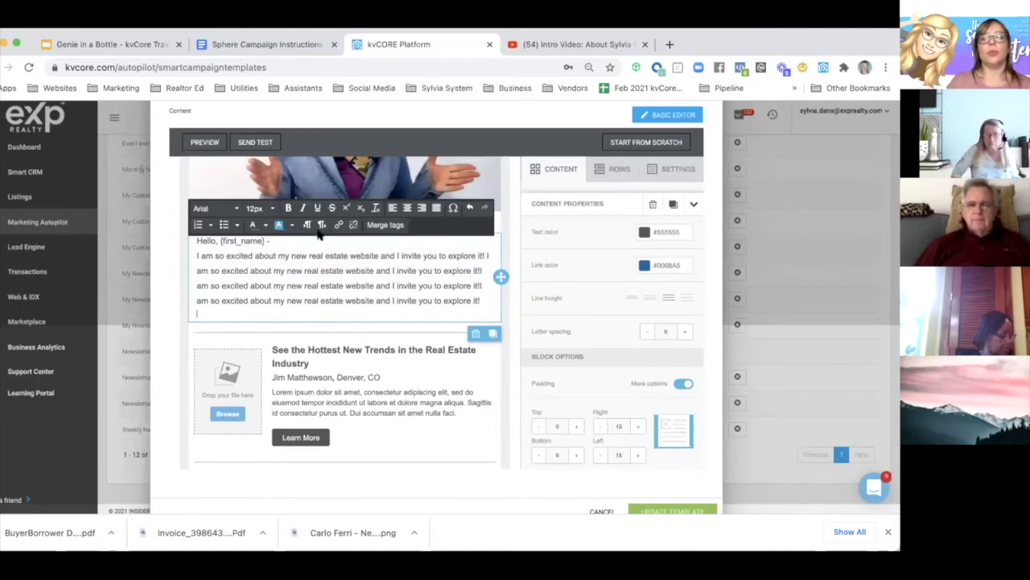
Step: Add a row of three equal columns below the website invitation message
left_click(611, 175)
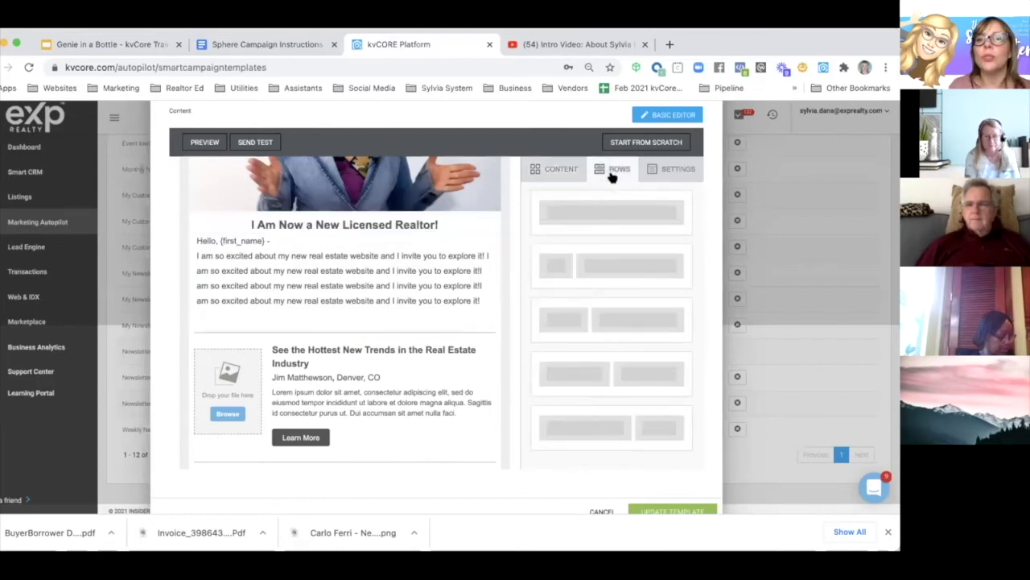
scroll(616, 292, "down", 1)
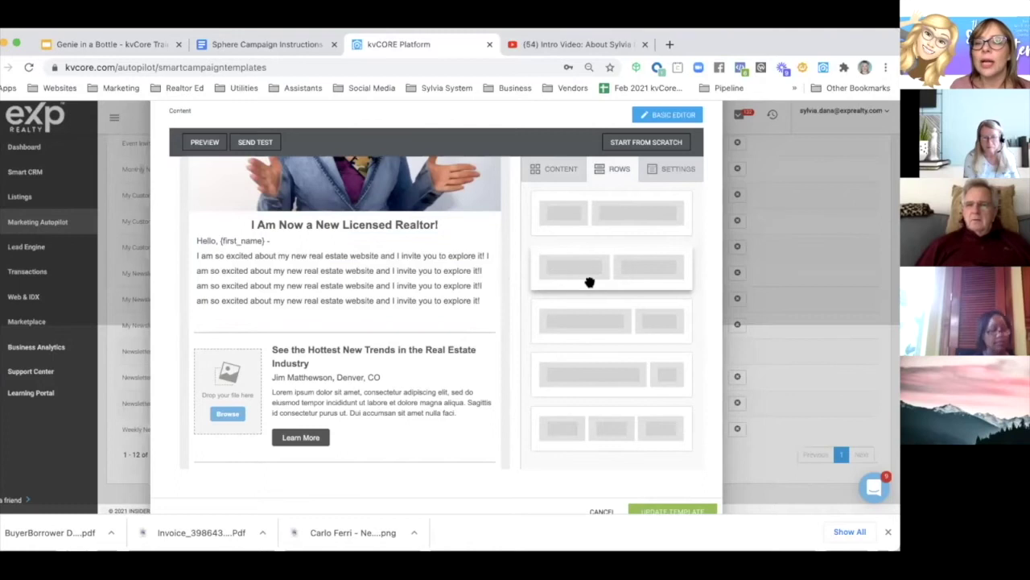
scroll(593, 339, "down", 2)
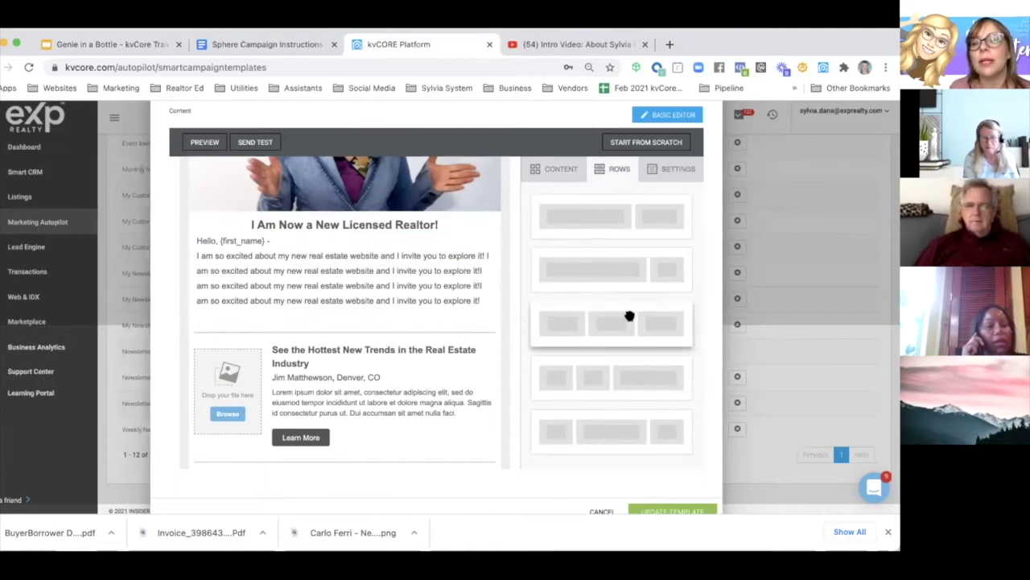
left_click_drag(585, 307, 334, 312)
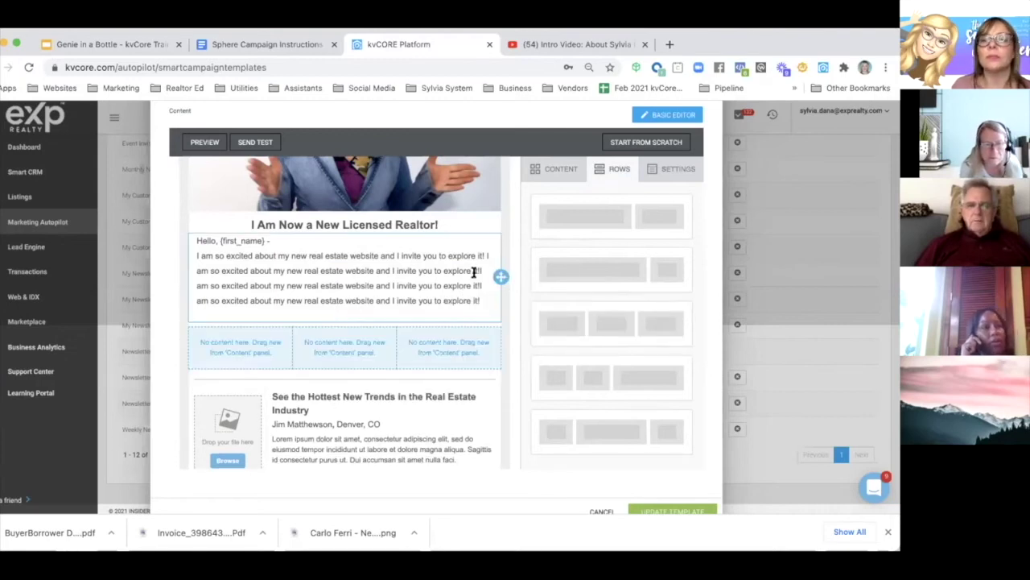
scroll(577, 269, "down", 5)
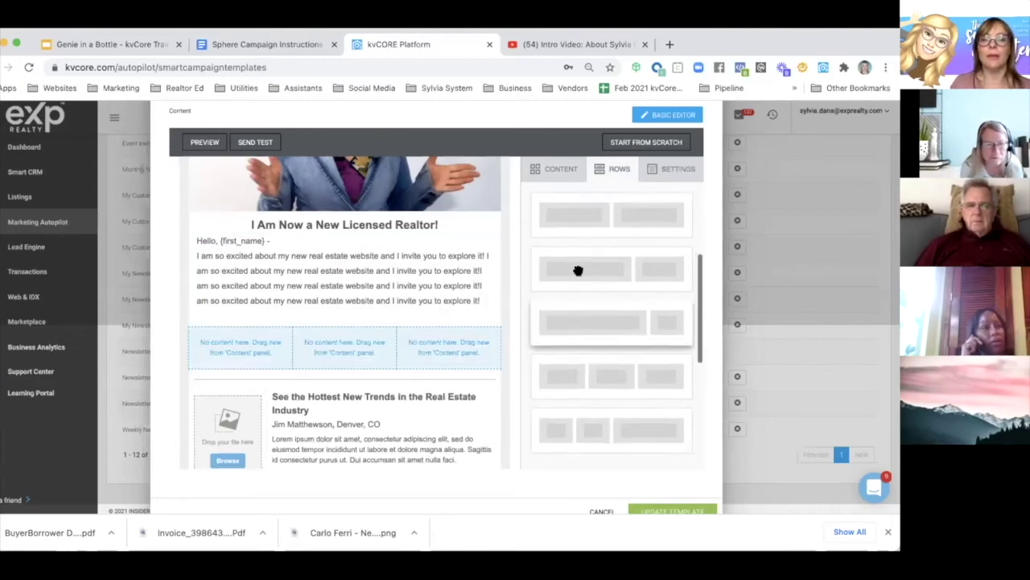
Step: Place a button in each of the three columns of the new row
left_click(551, 179)
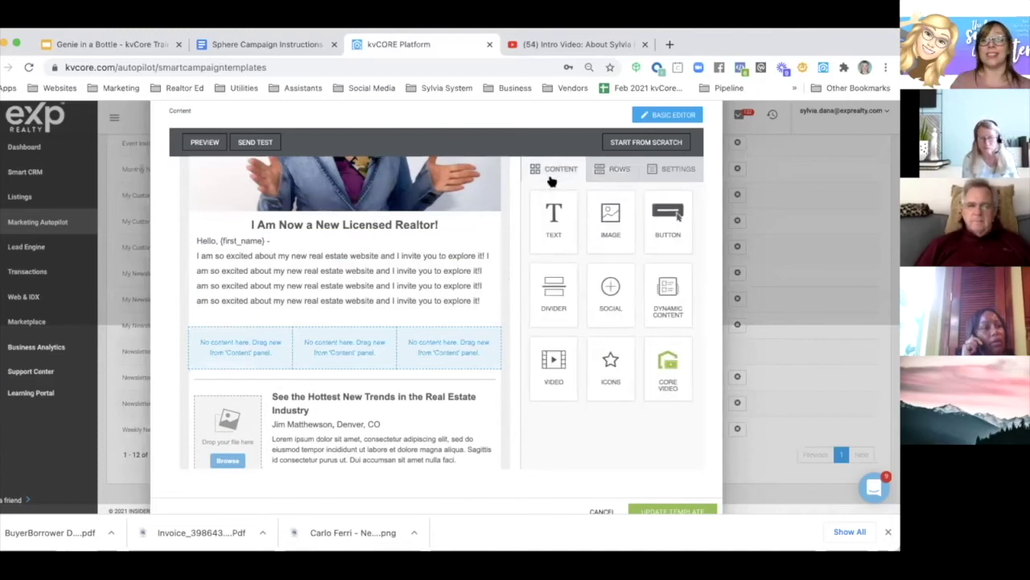
mouse_move(672, 216)
left_mouse_down()
mouse_move(686, 248)
mouse_move(261, 364)
left_mouse_up()
left_click_drag(211, 332, 212, 333)
left_click_drag(668, 215, 341, 346)
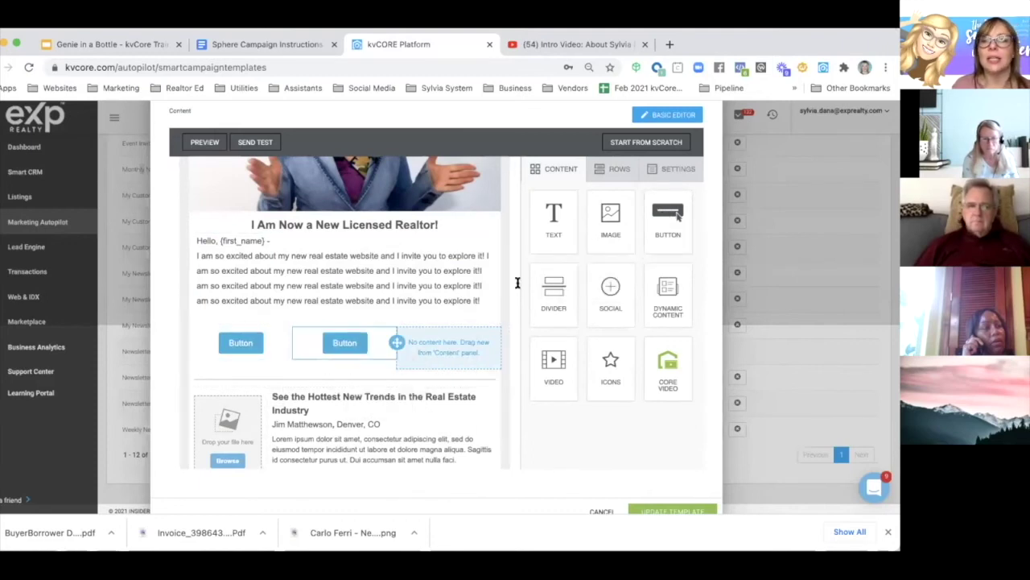
left_click_drag(512, 292, 442, 345)
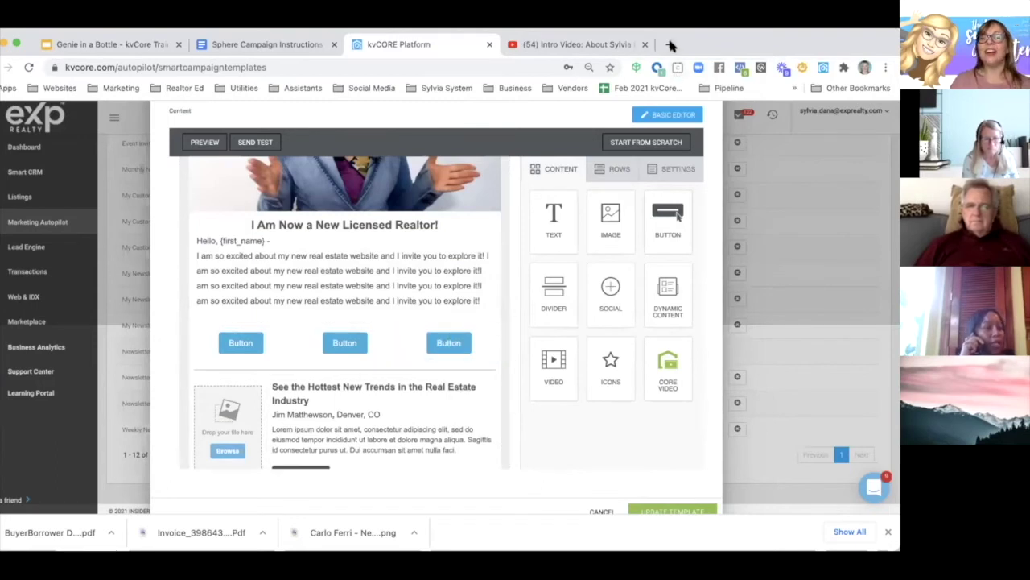
Step: Replace the first button's label with "Search Properties"
left_click(229, 346)
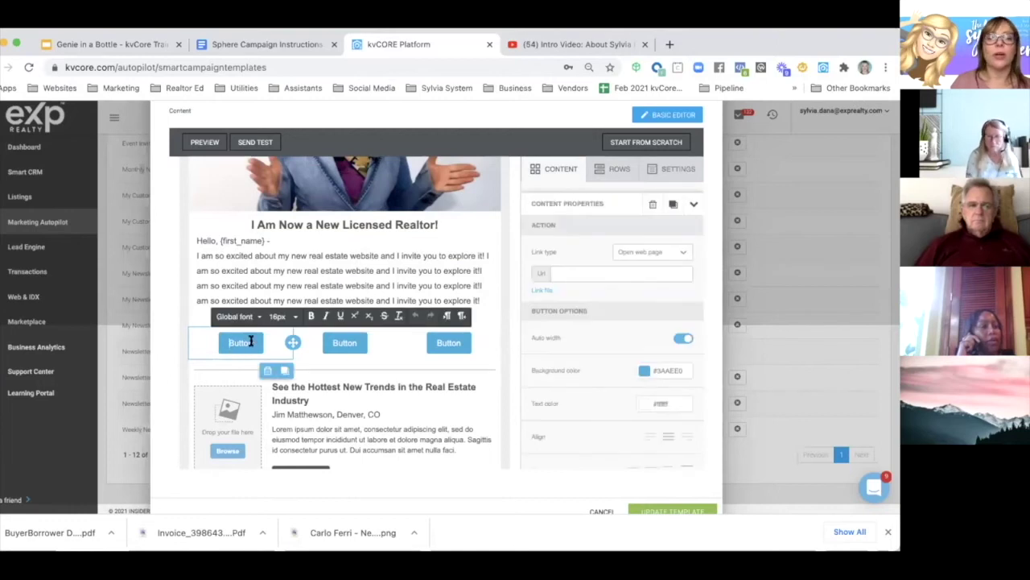
left_click_drag(250, 342, 216, 346)
left_click(230, 343)
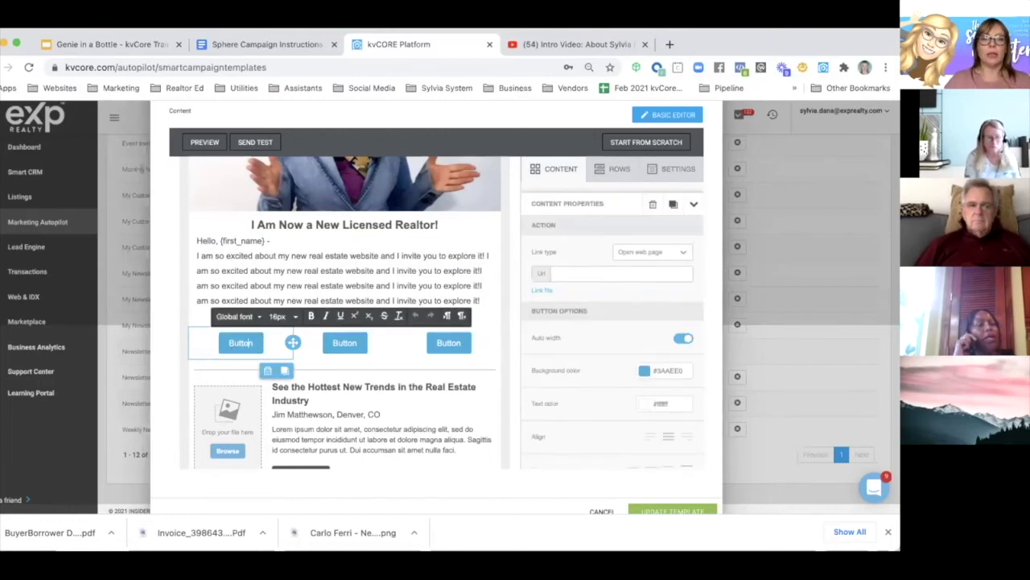
key("BackSpace")
key("BackSpace")
key("BackSpace")
key("BackSpace")
key("BackSpace")
key("BackSpace")
type("Search Properties")
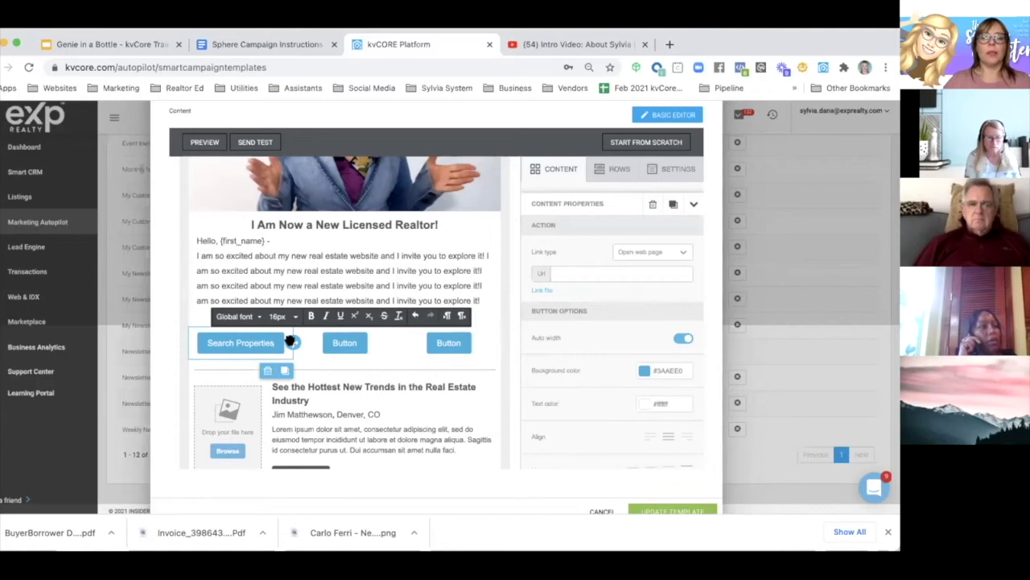
Step: Label the middle button "Get Home Value" and the third button "Market Reports"
left_click(353, 342)
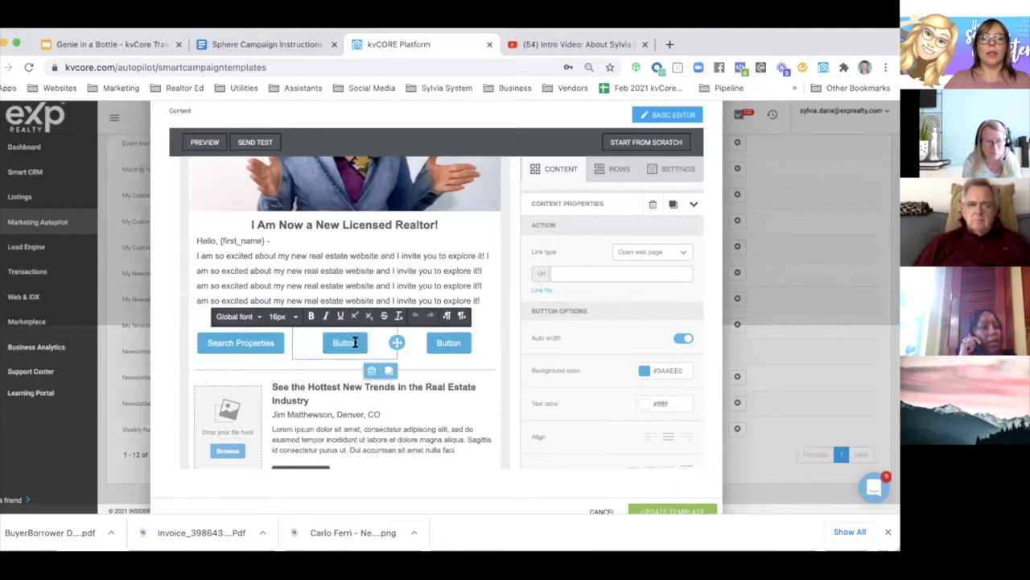
type("Get Home Value")
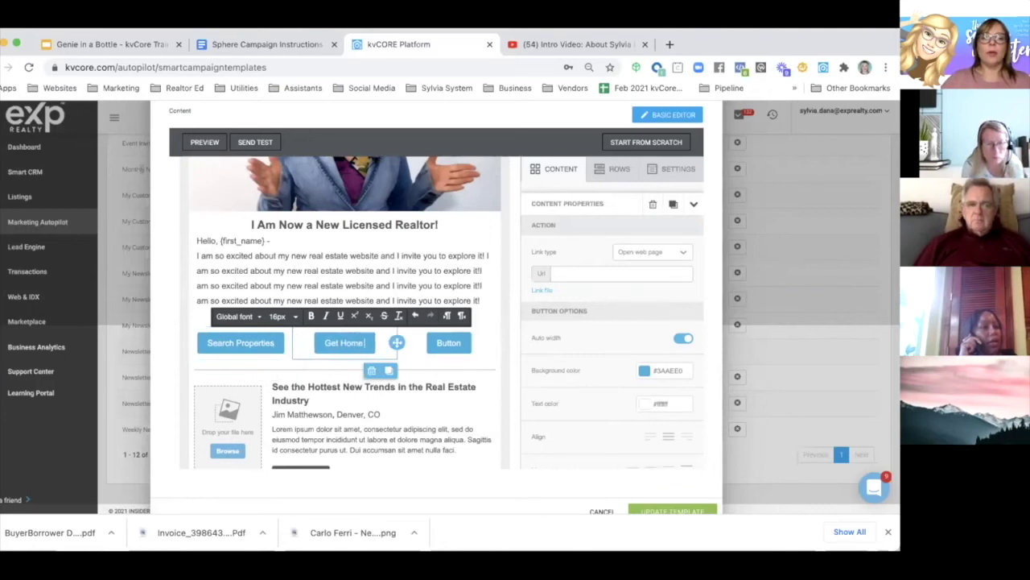
left_click(459, 344)
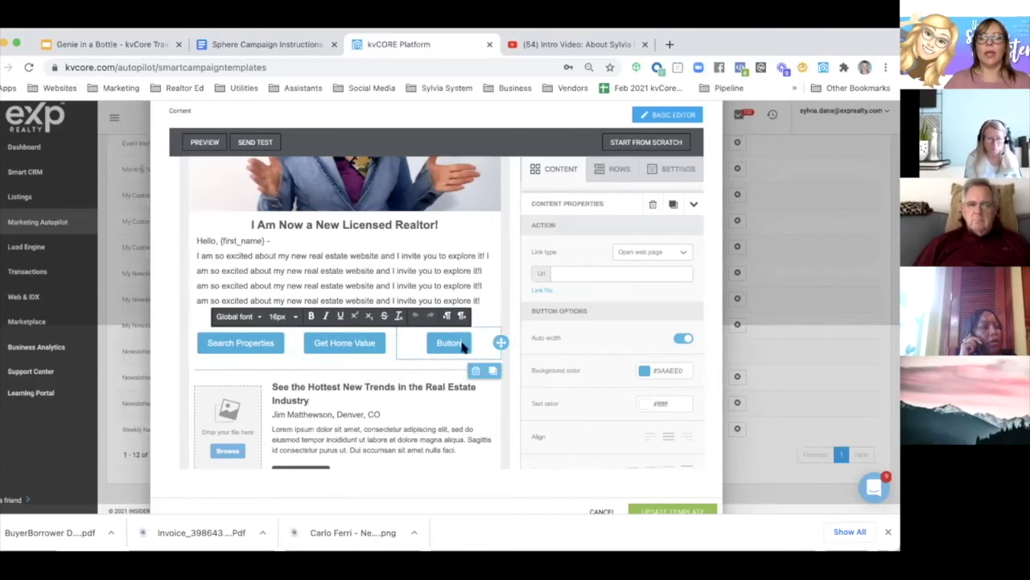
double_click(459, 344)
type("M")
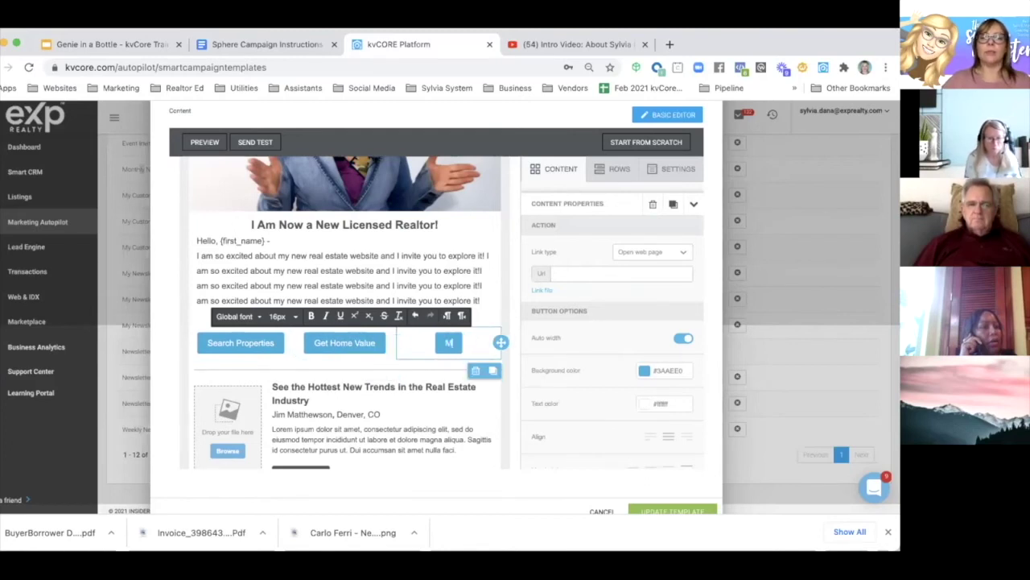
type("arket")
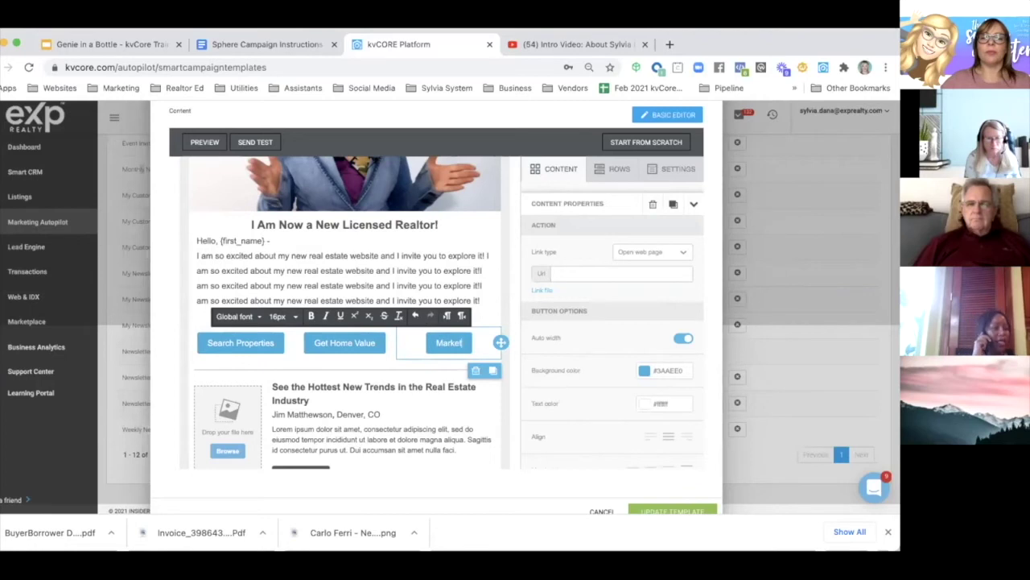
type(" Reports")
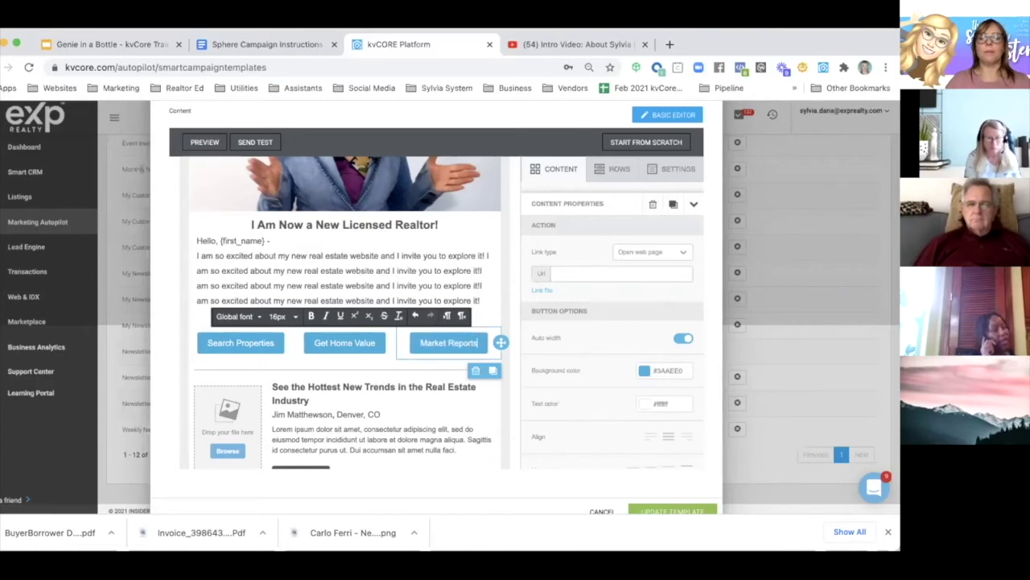
Step: Open the agent's listings page on the exprealty.com website in a new browser tab and apply the search filters with their default settings
left_click(670, 45)
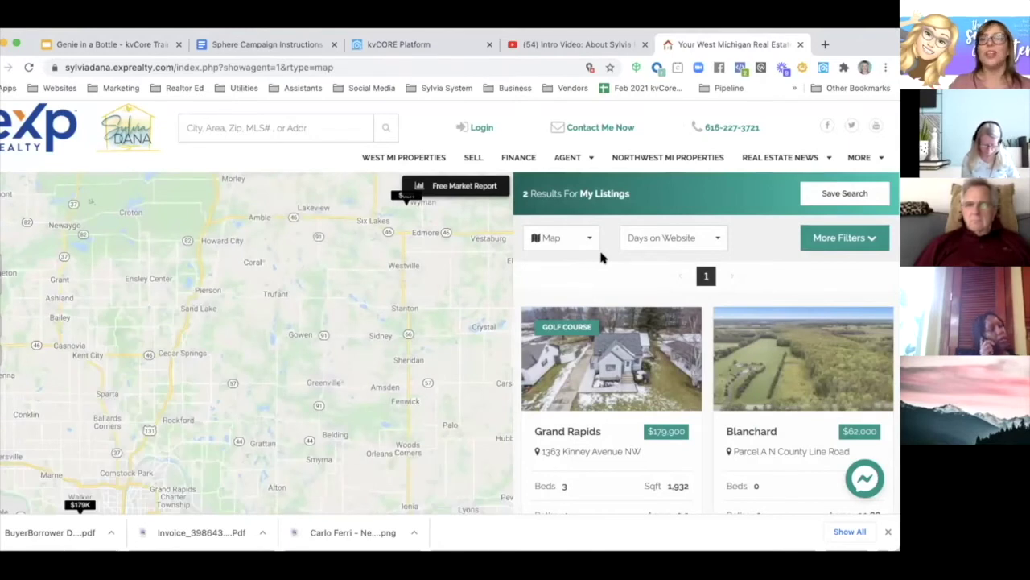
scroll(698, 277, "down", 1)
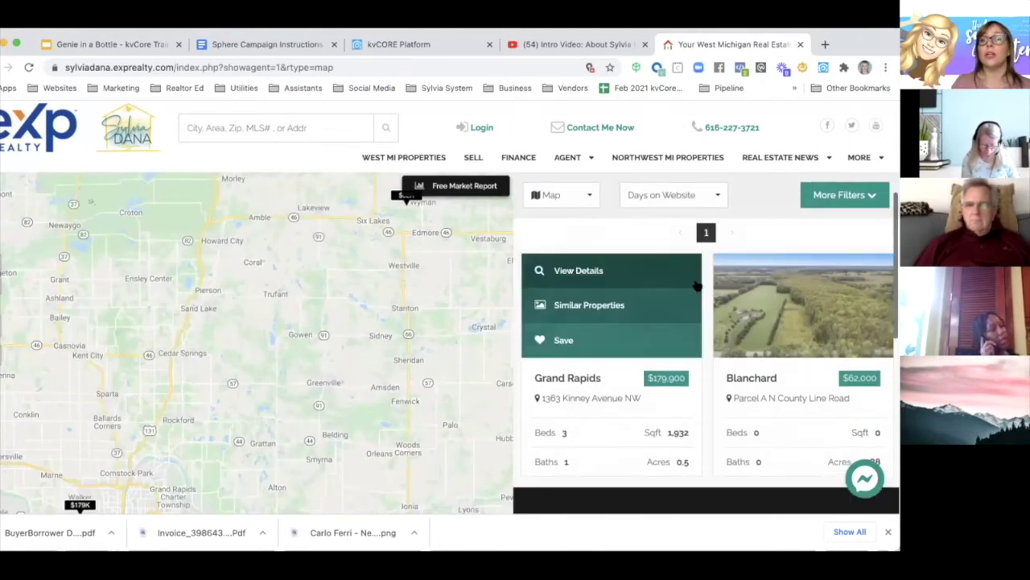
left_click(830, 196)
scroll(646, 292, "down", 8)
scroll(646, 292, "down", 5)
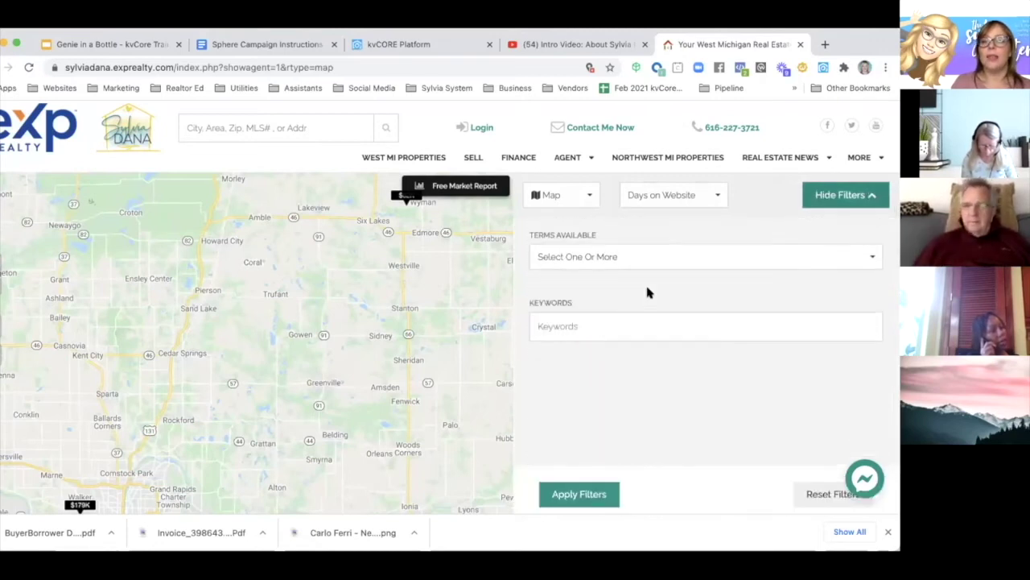
left_click(580, 491)
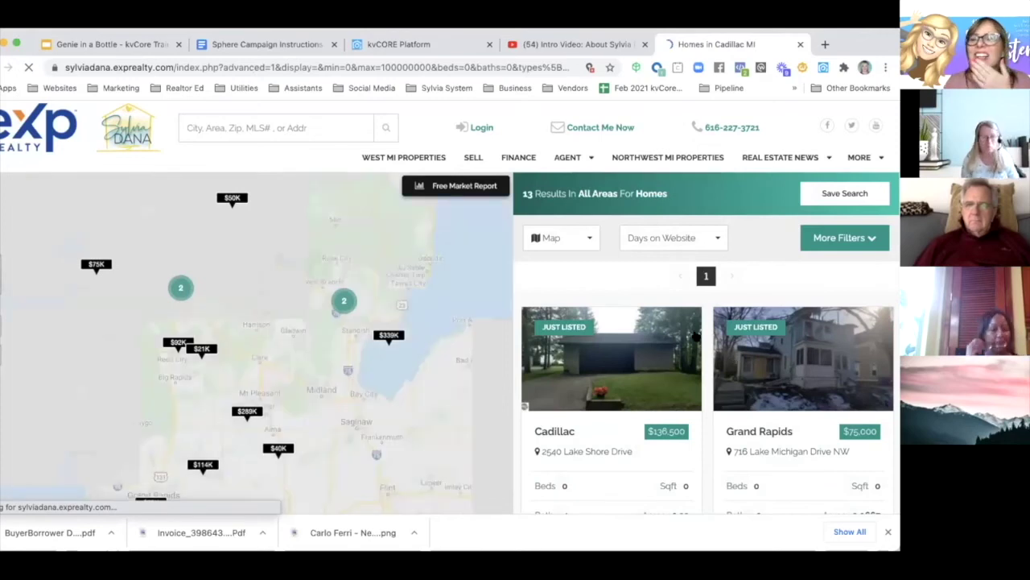
Step: Reopen the search filters and select Single Family, Condos and Multi-Family as home types
left_click(830, 238)
scroll(697, 338, "down", 1)
scroll(697, 339, "down", 3)
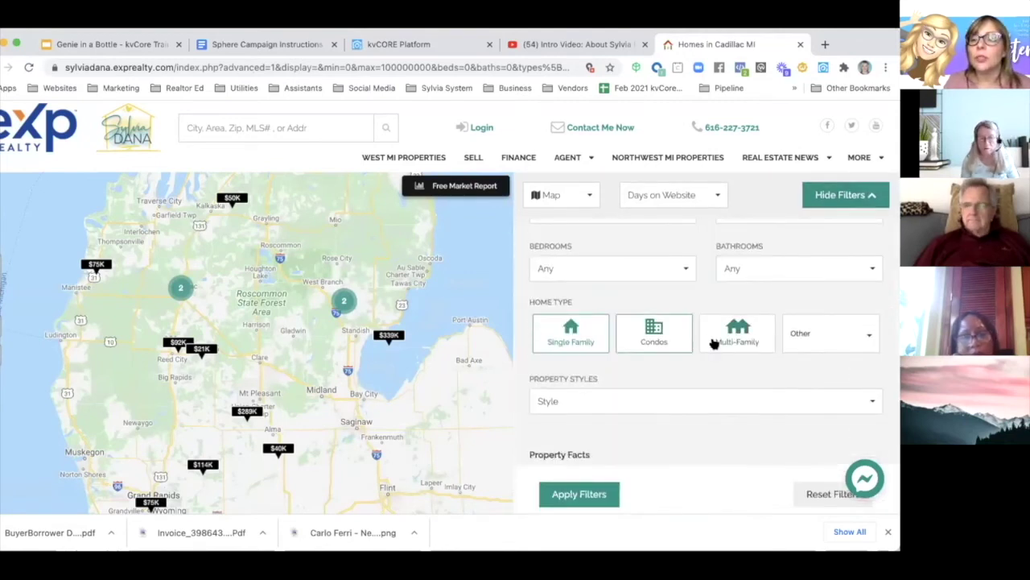
left_click(787, 340)
left_click(741, 366)
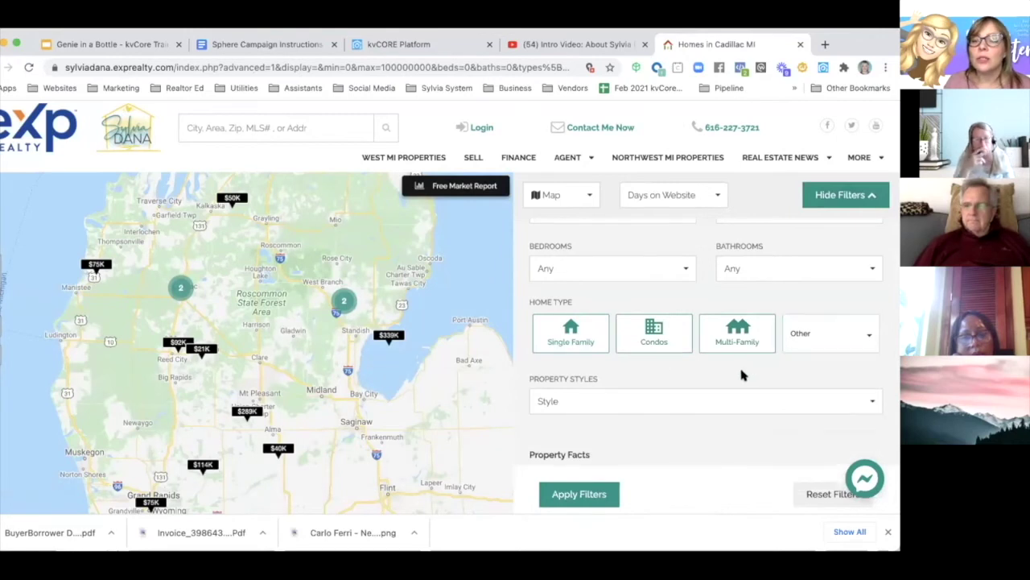
Step: Add the other home types Commercial, Com Lease, Lot-Land, Res Lease, Pending, Contingent and Backup to the search filters
left_click(806, 344)
scroll(736, 379, "down", 1)
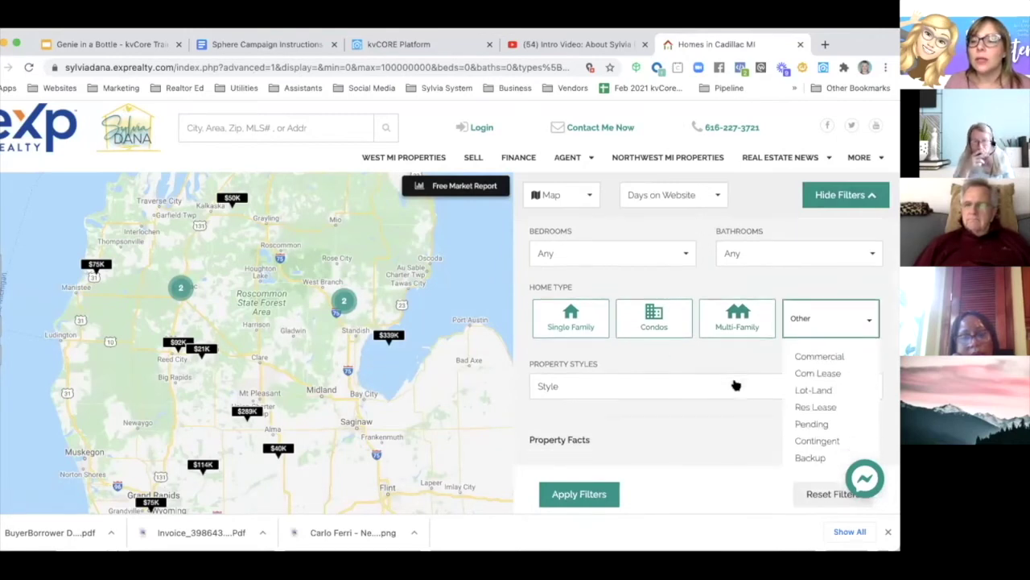
left_click(816, 346)
left_click(817, 359)
left_click(814, 377)
left_click(814, 393)
left_click(814, 411)
left_click(811, 430)
left_click(809, 443)
left_click(722, 357)
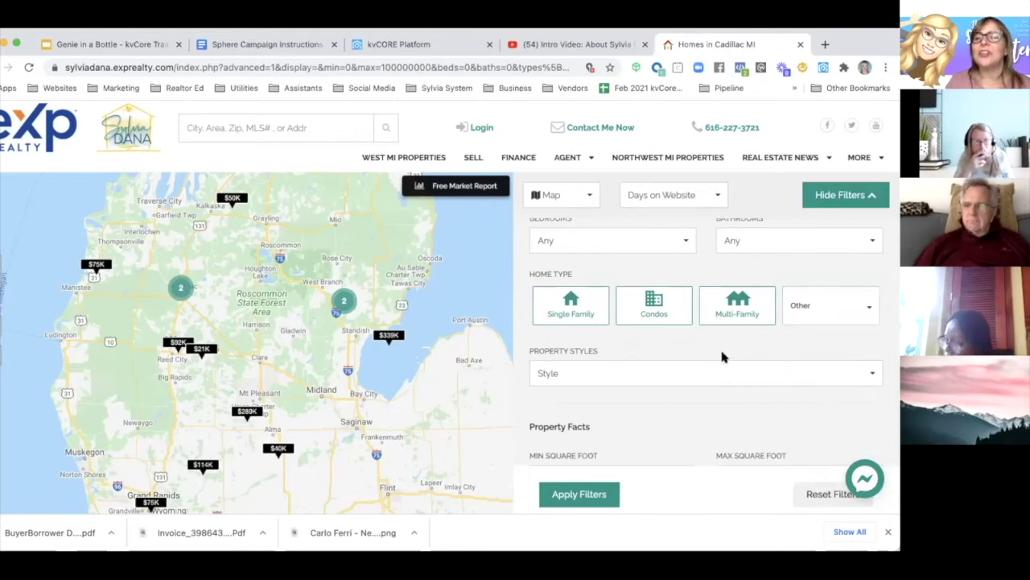
Step: Review the remaining property filters down to the keywords and apply the home-type search without further criteria
scroll(684, 358, "down", 3)
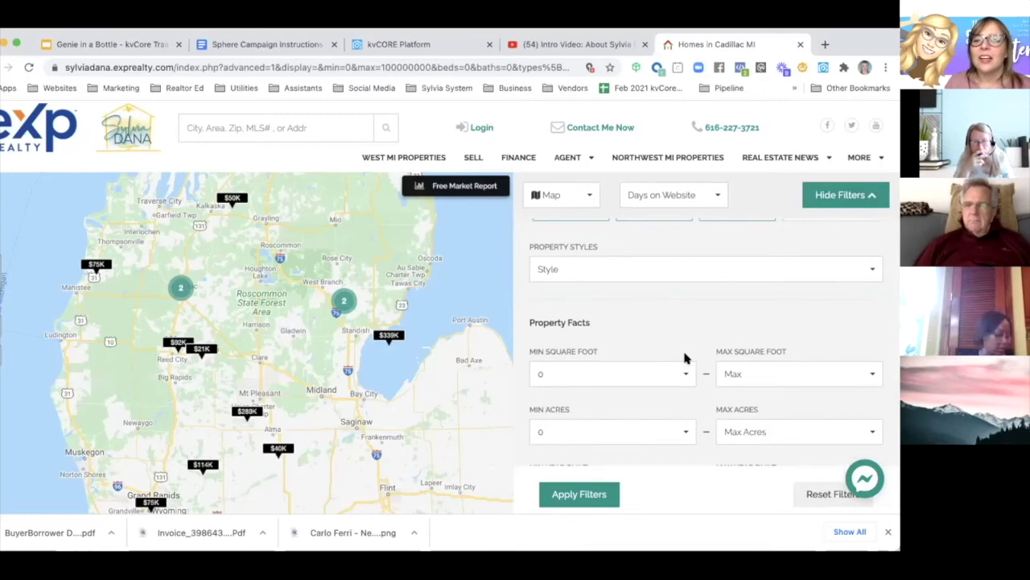
scroll(684, 359, "down", 5)
scroll(684, 358, "down", 13)
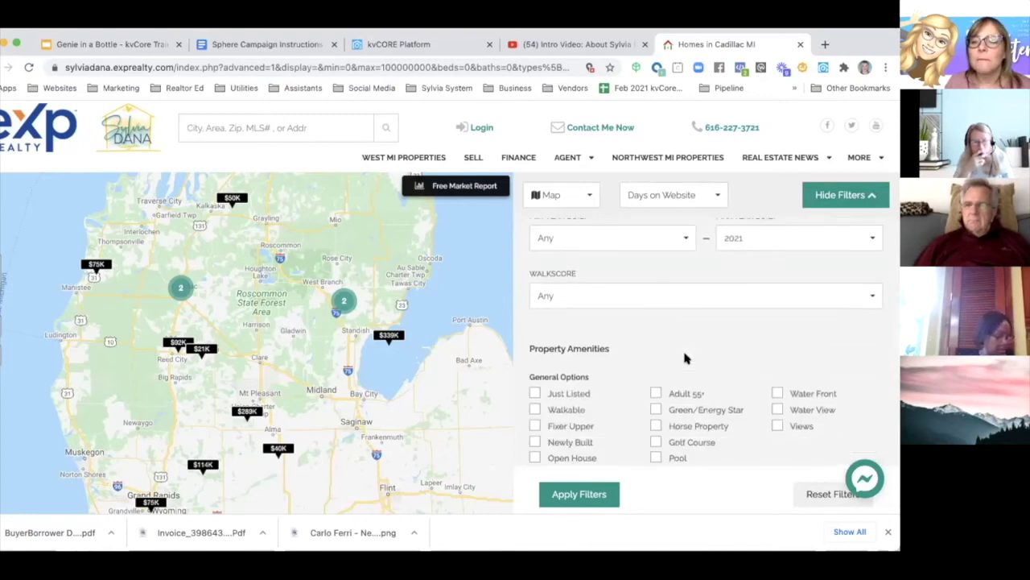
scroll(684, 359, "down", 10)
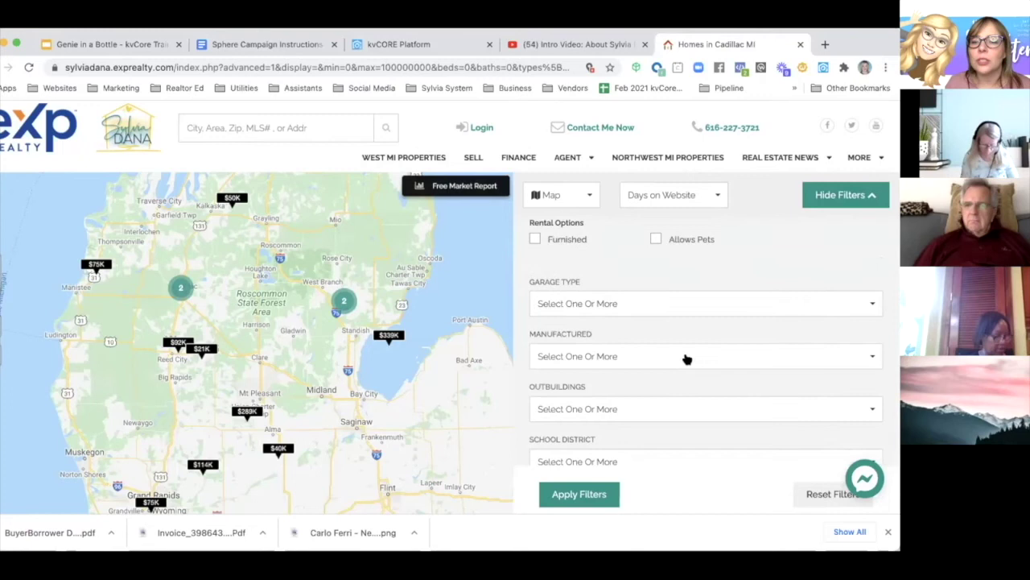
scroll(685, 358, "down", 3)
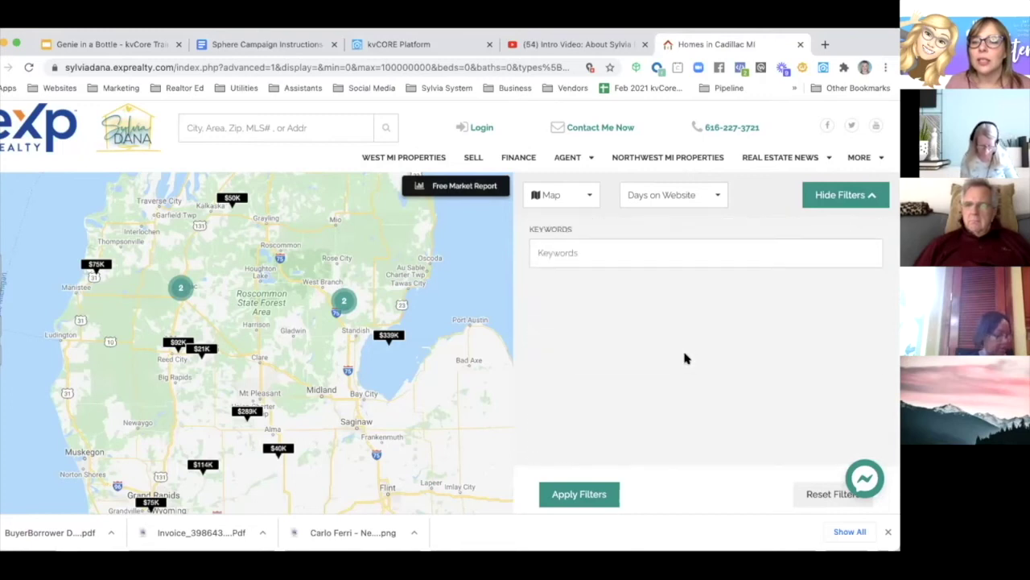
left_click(579, 494)
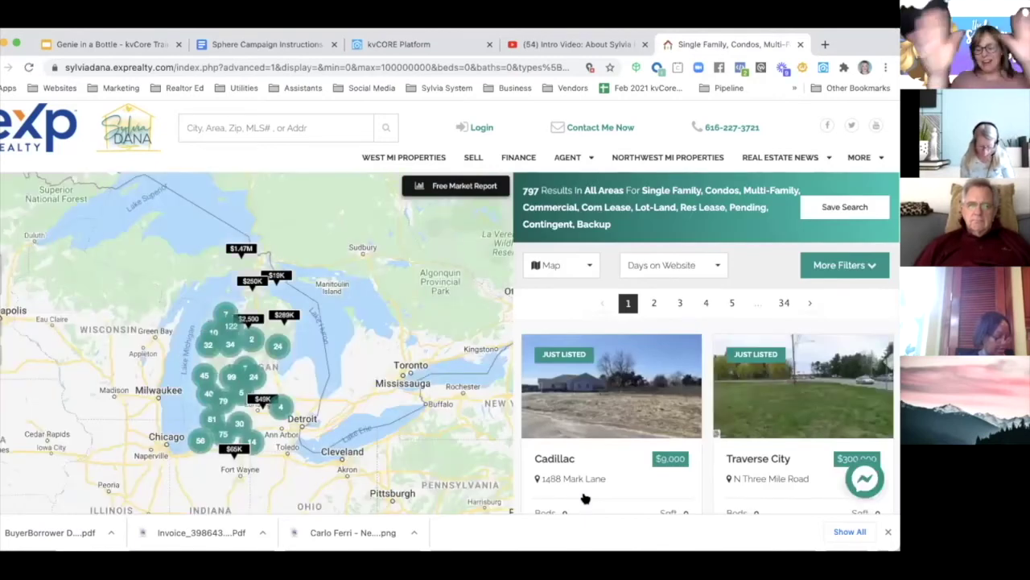
Step: Copy the filtered property search address and paste it as the web page link of the Search Properties button in the template
left_click(154, 66)
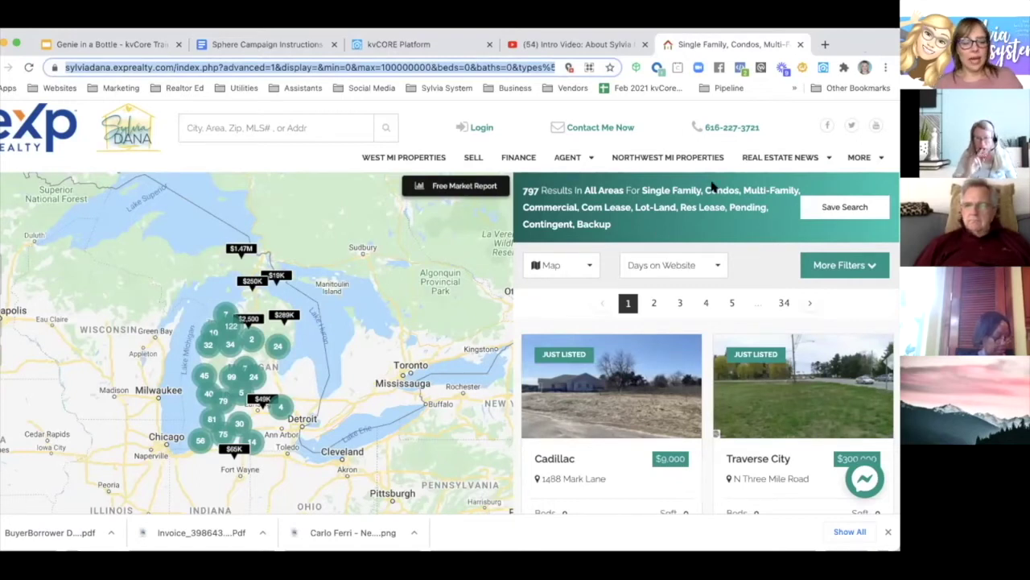
left_click(441, 42)
left_click(242, 343)
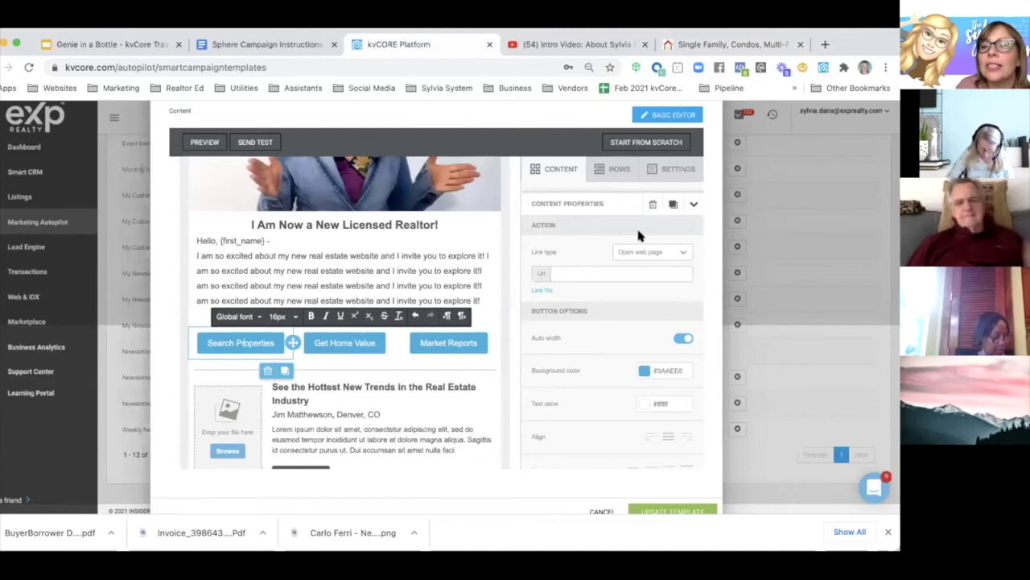
left_click(561, 274)
key("super+v")
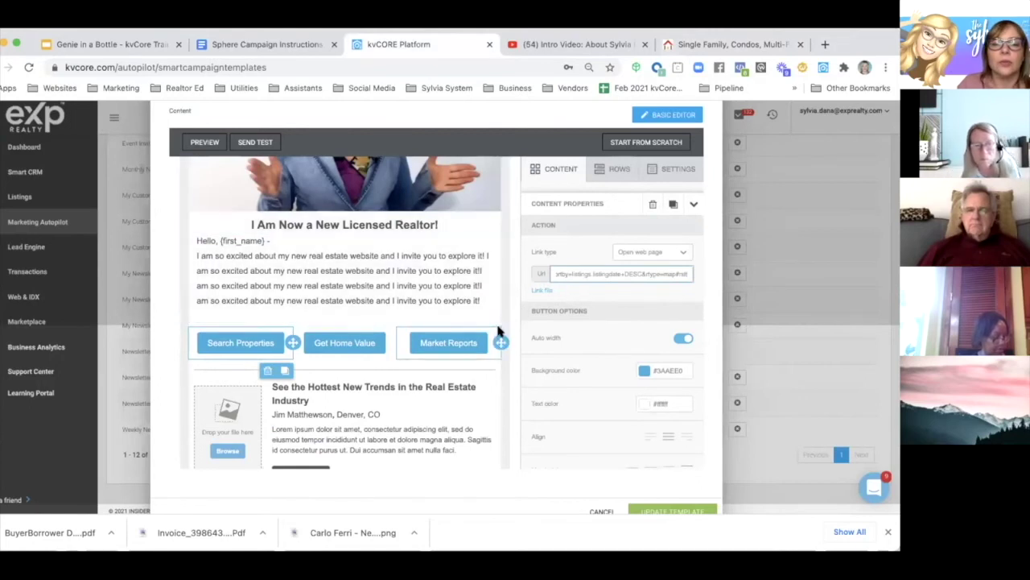
Step: Open the website's Sell page (sell.php) and set its address as the web page link of the Get Home Value button
left_click(342, 344)
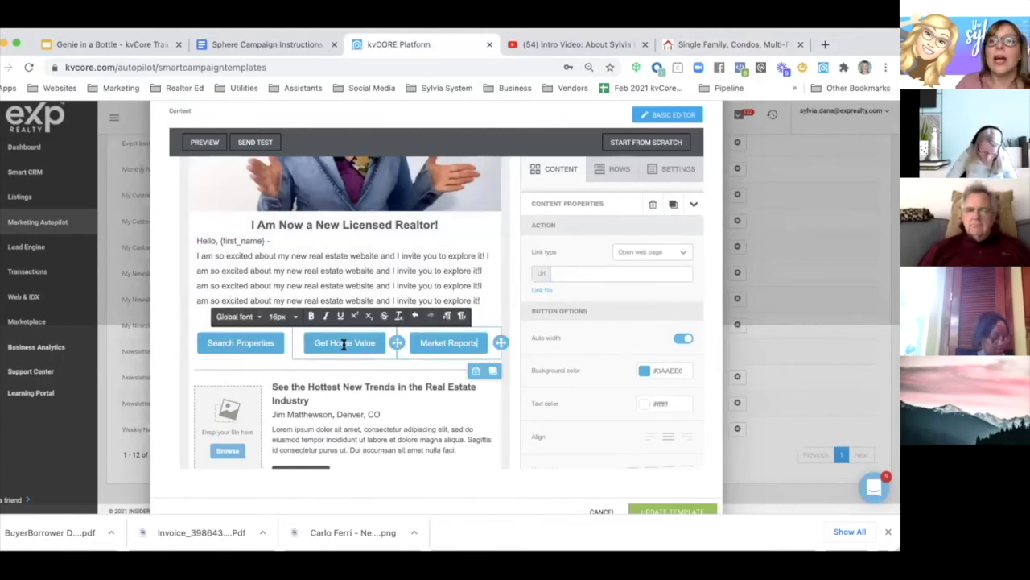
left_click(724, 46)
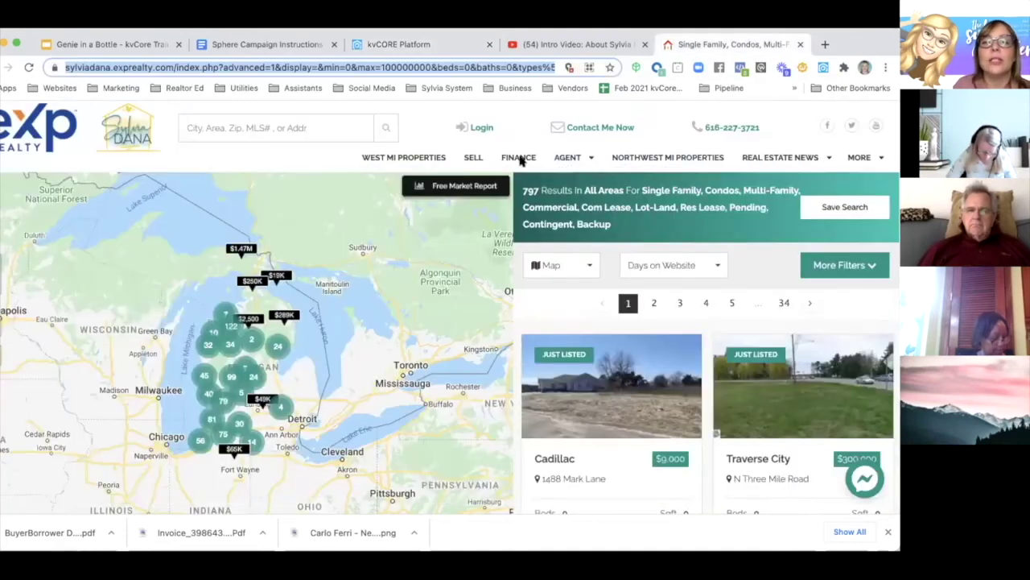
left_click(472, 158)
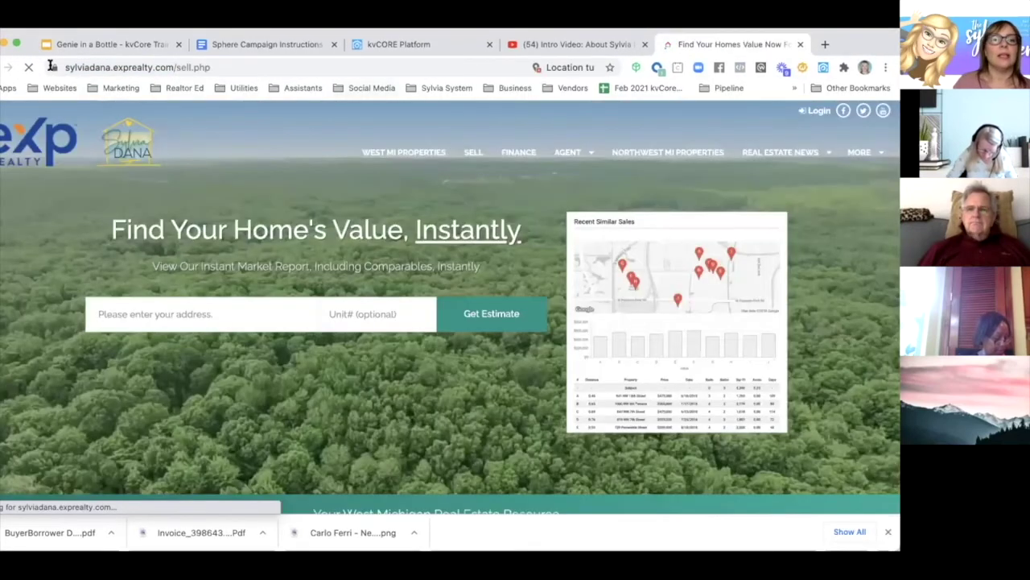
left_click(53, 68)
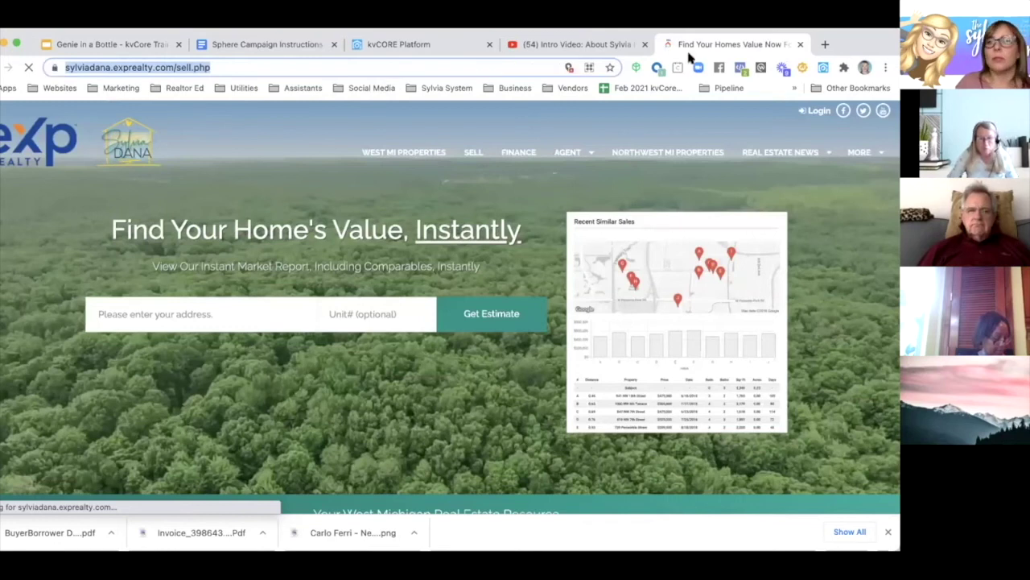
left_click(399, 44)
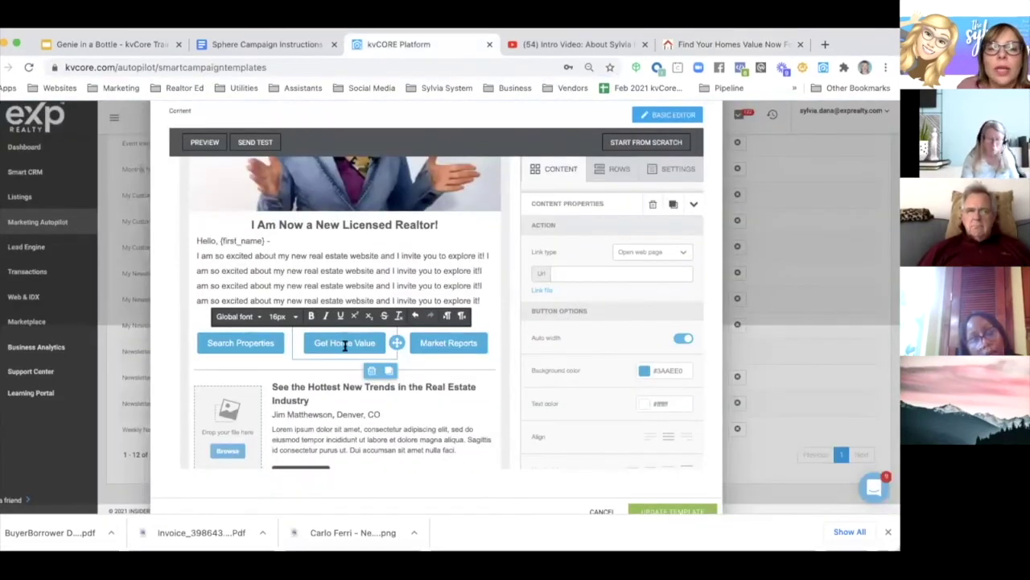
left_click(561, 272)
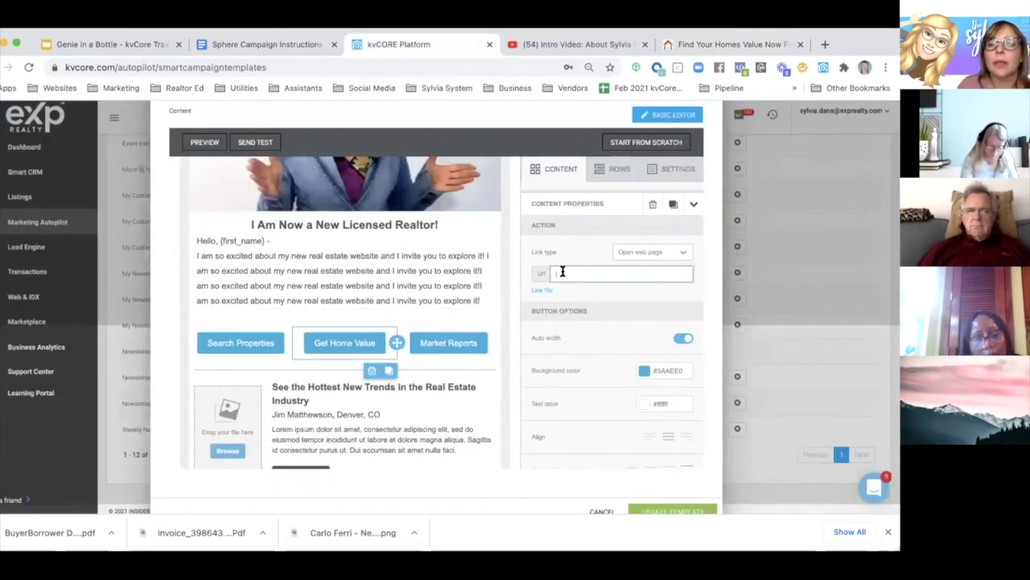
type("https://sylviadana.exprealty.com/sell.php")
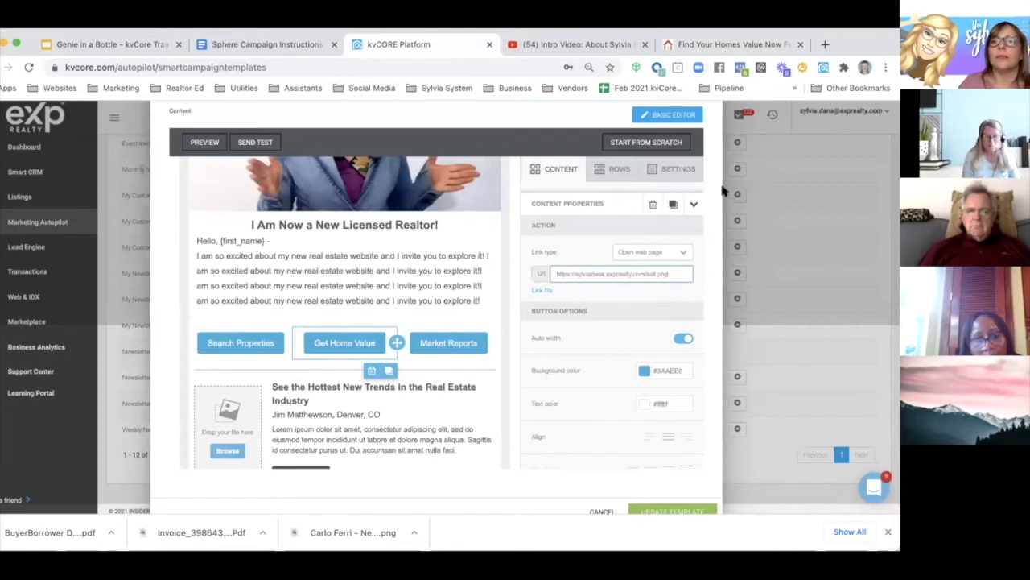
Step: Open the website's Free Market Report page (market-report.php) and set its address as the link of the Market Reports button
left_click(715, 45)
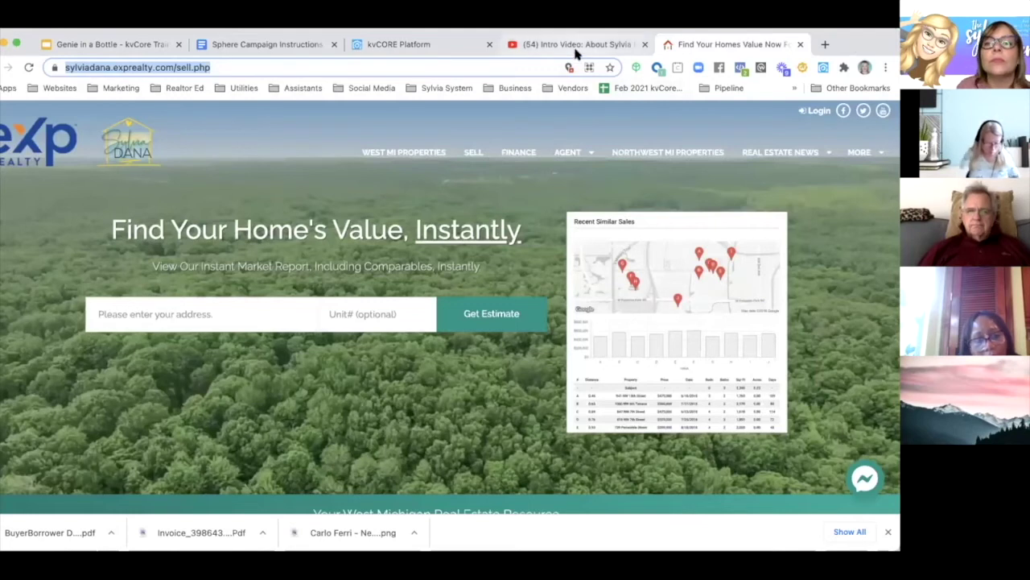
left_click(392, 153)
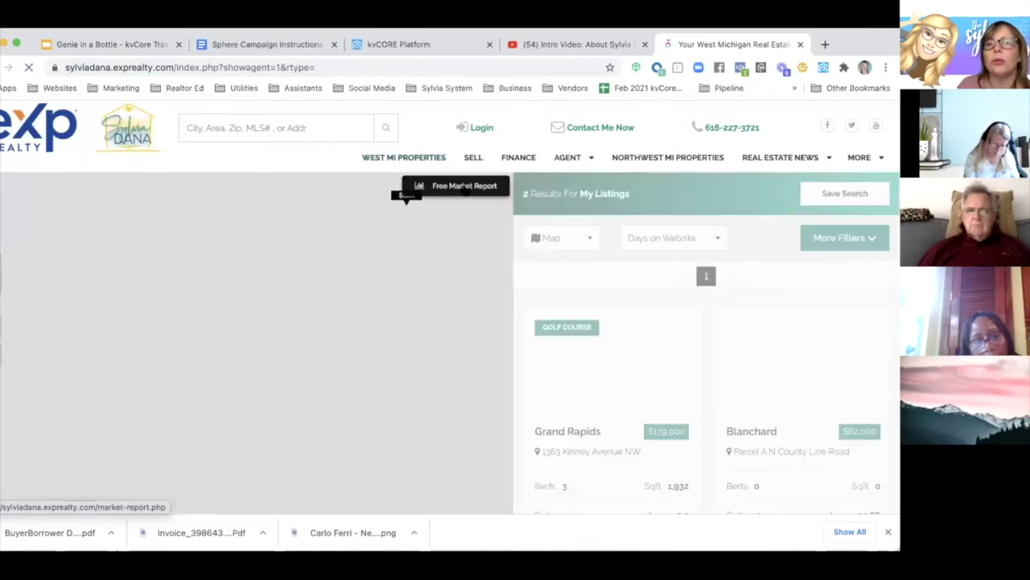
left_click(465, 188)
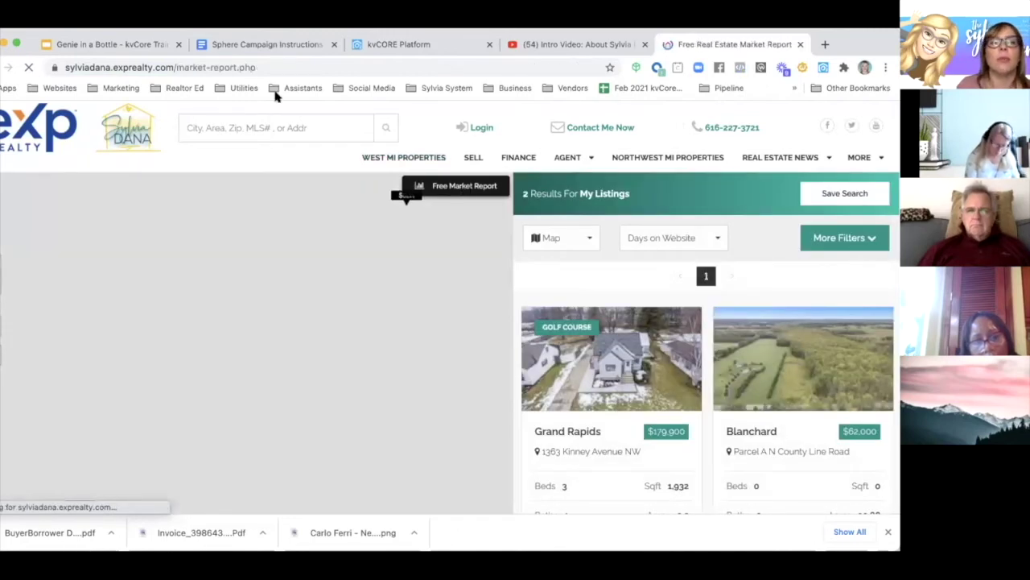
left_click(215, 67)
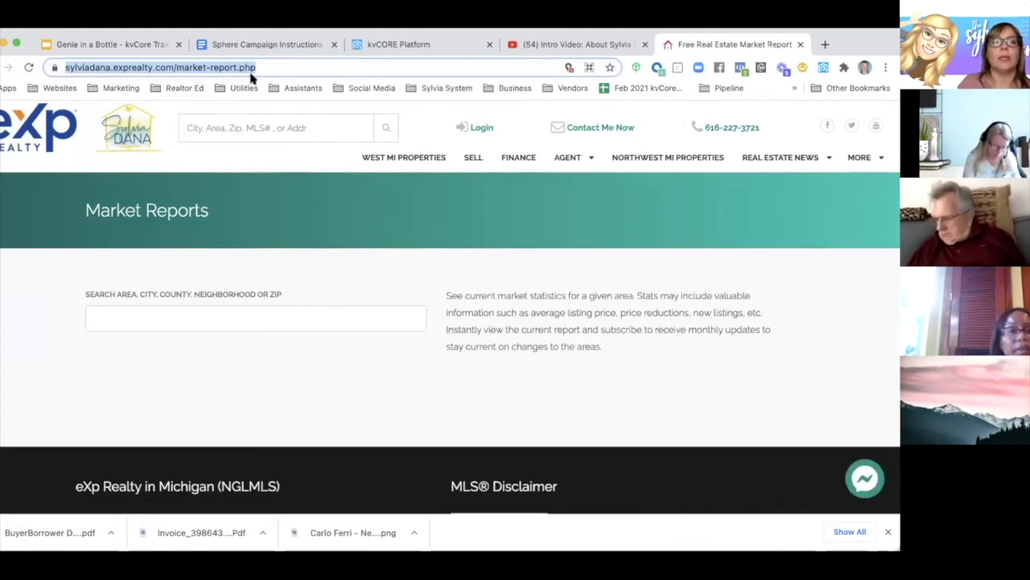
left_click(444, 46)
left_click(439, 343)
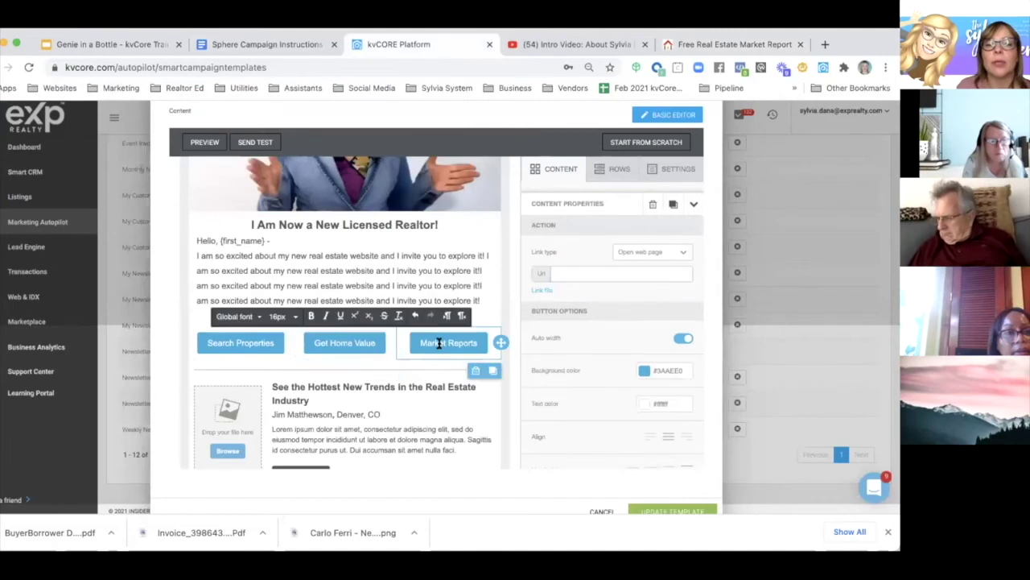
left_click(563, 274)
type("https://sylviadana.exprealty.com/market-report.php")
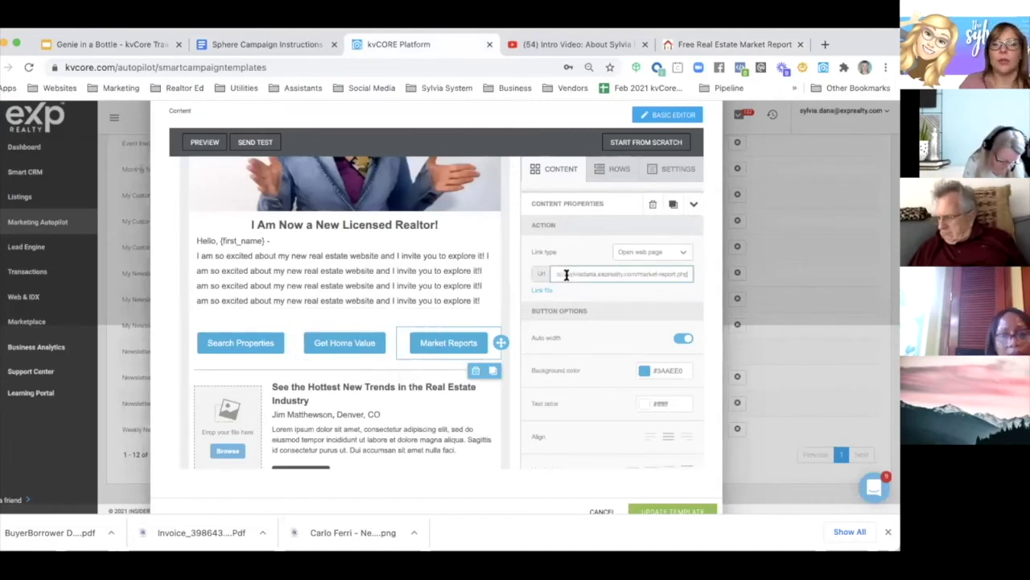
Step: Delete the Learn More button from the "See the Hottest New Trends in the Real Estate Industry" article
left_click(426, 308)
scroll(427, 310, "up", 3)
scroll(426, 312, "down", 5)
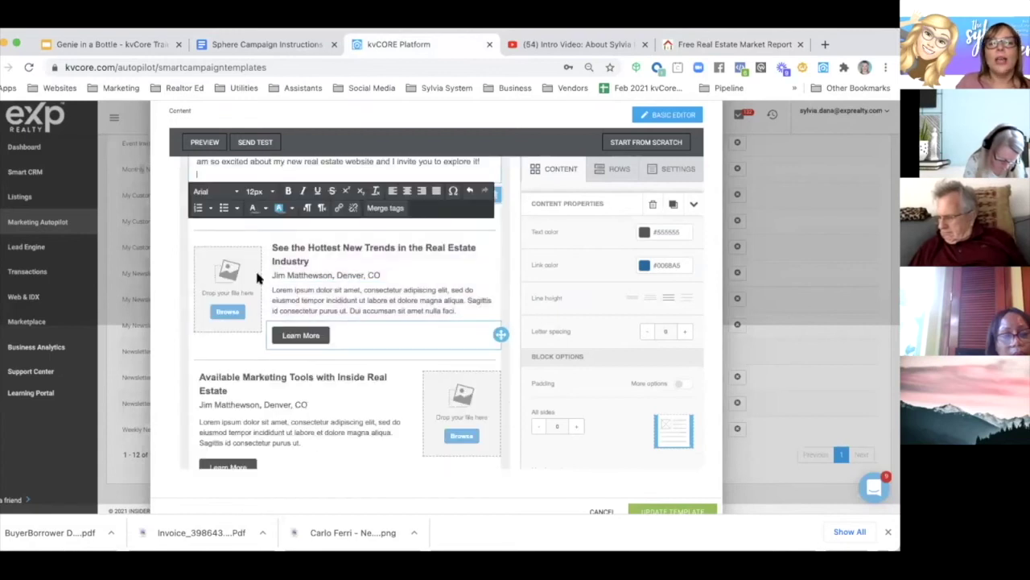
scroll(310, 413, "down", 3)
scroll(309, 412, "up", 3)
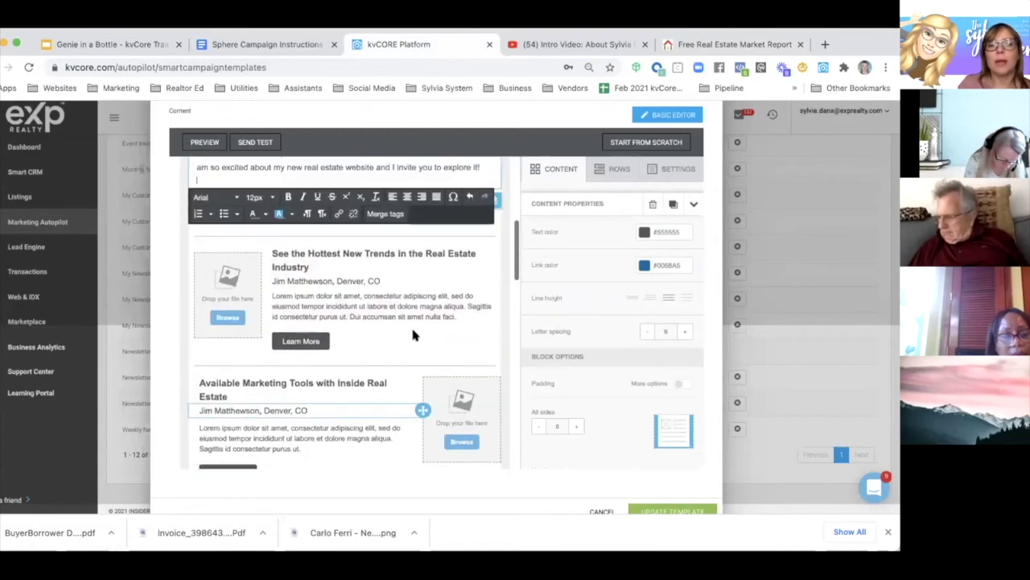
left_click(412, 330)
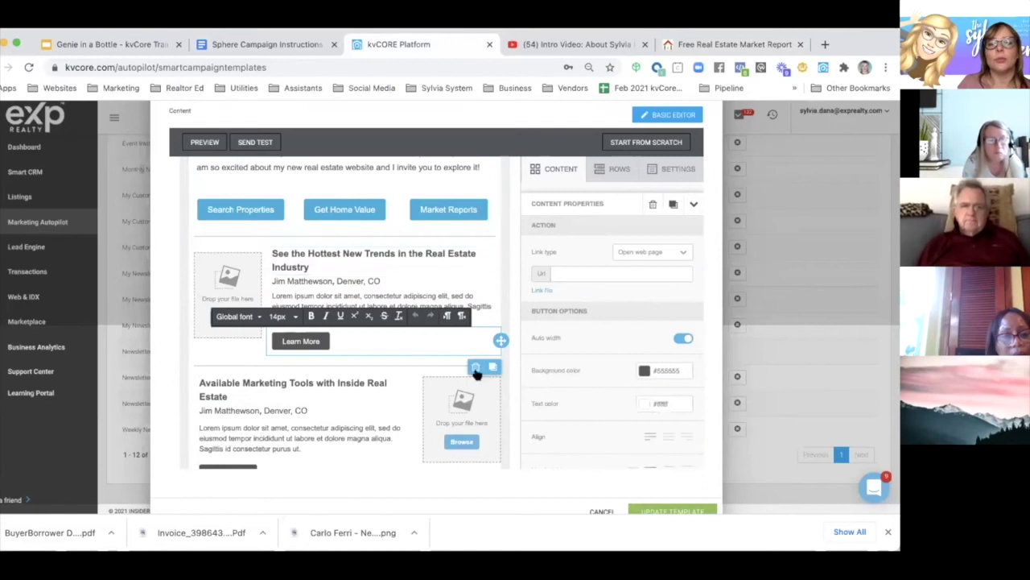
left_click(476, 369)
left_click(471, 367)
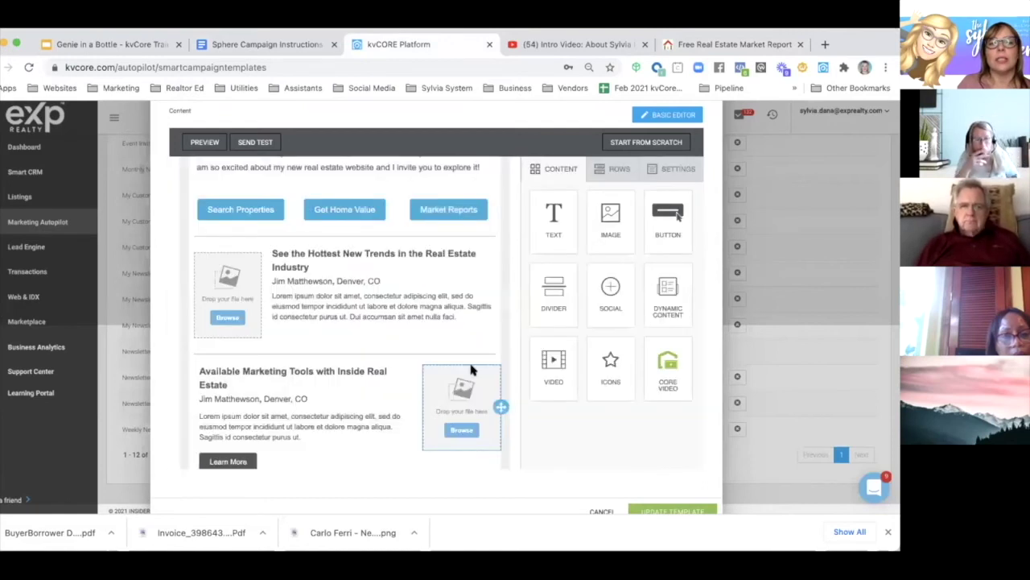
Step: Delete the "See the Hottest New Trends in the Real Estate Industry" and "Available Marketing Tools with Inside Real Estate" article rows
left_click(251, 318)
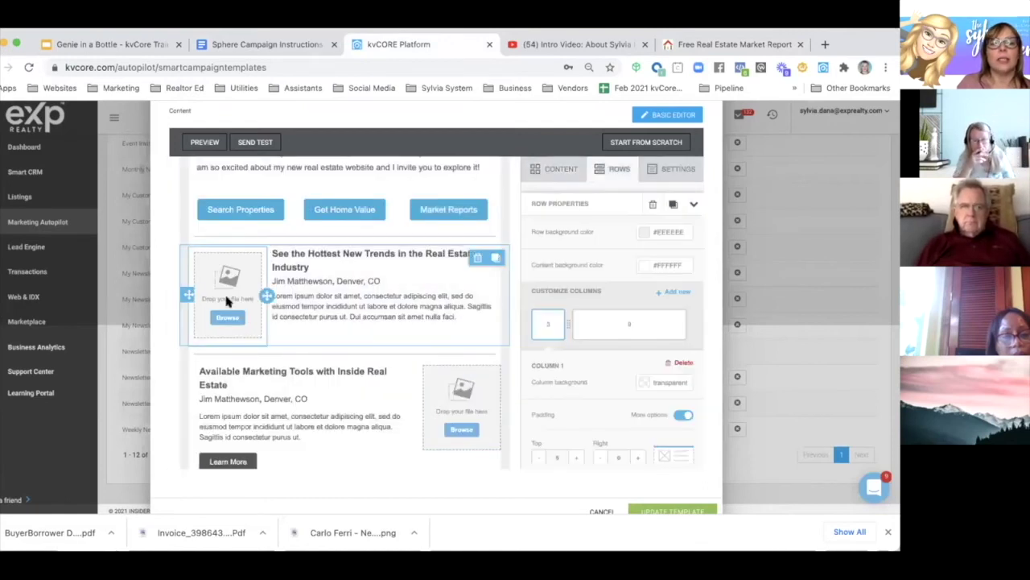
left_click(478, 257)
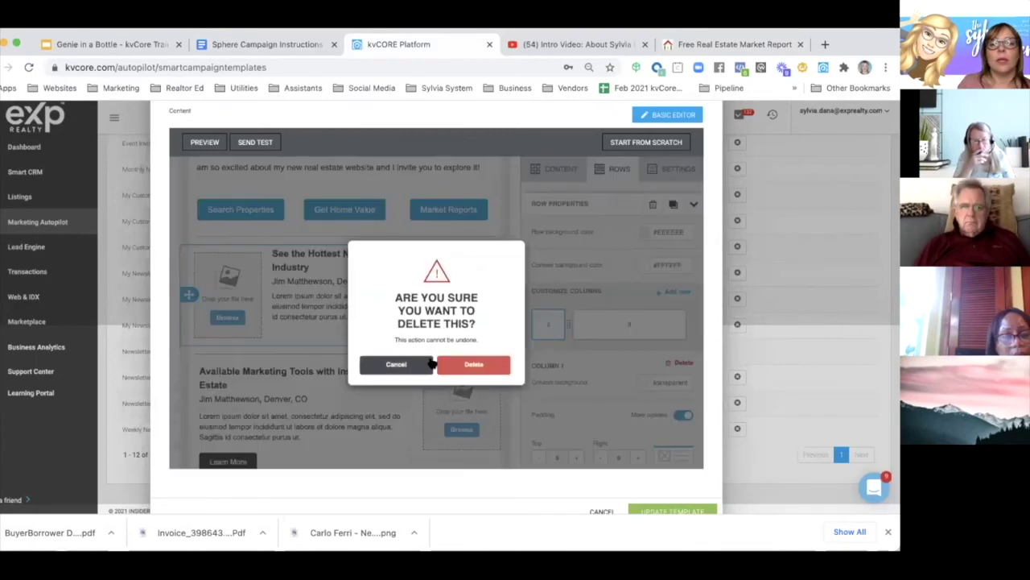
left_click(465, 364)
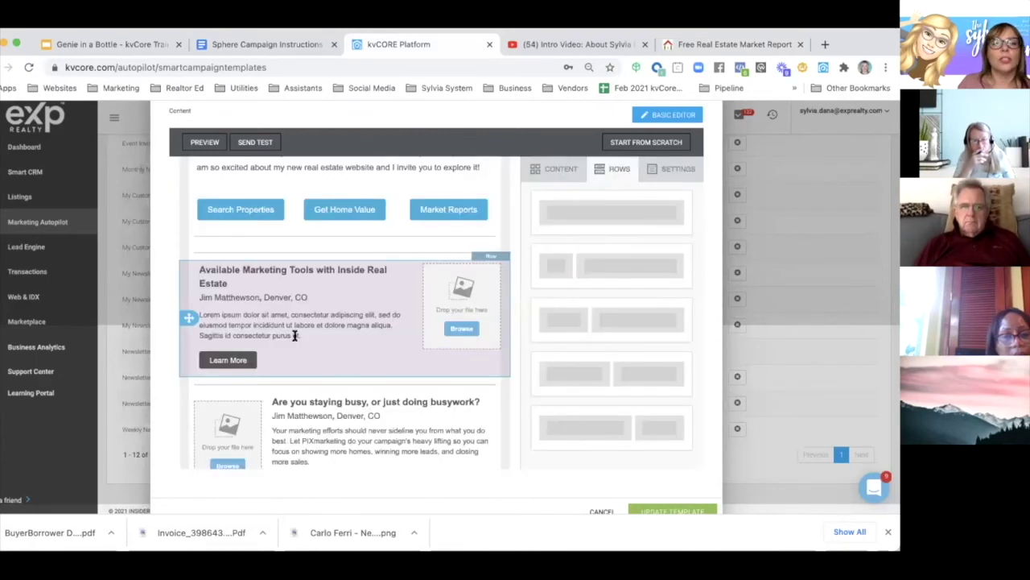
left_click(185, 328)
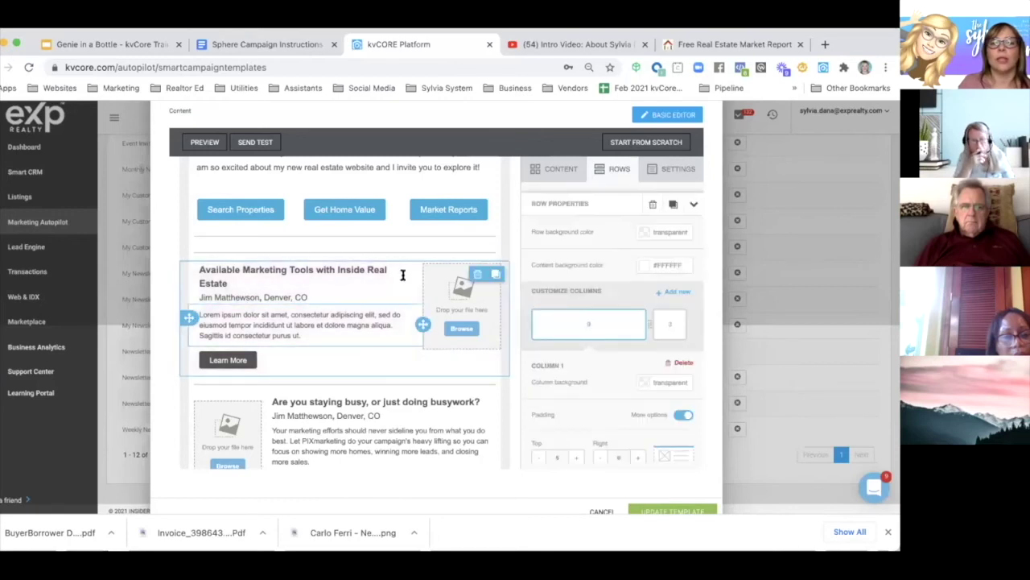
left_click(477, 274)
left_click(465, 364)
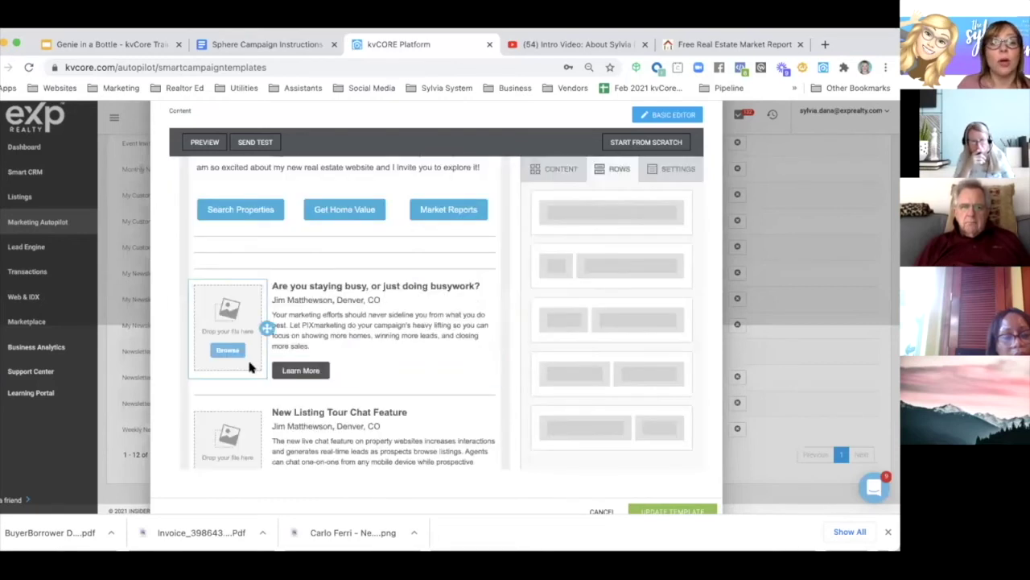
Step: Delete the first two divider lines directly below the three link buttons
left_click(206, 336)
left_click(282, 332)
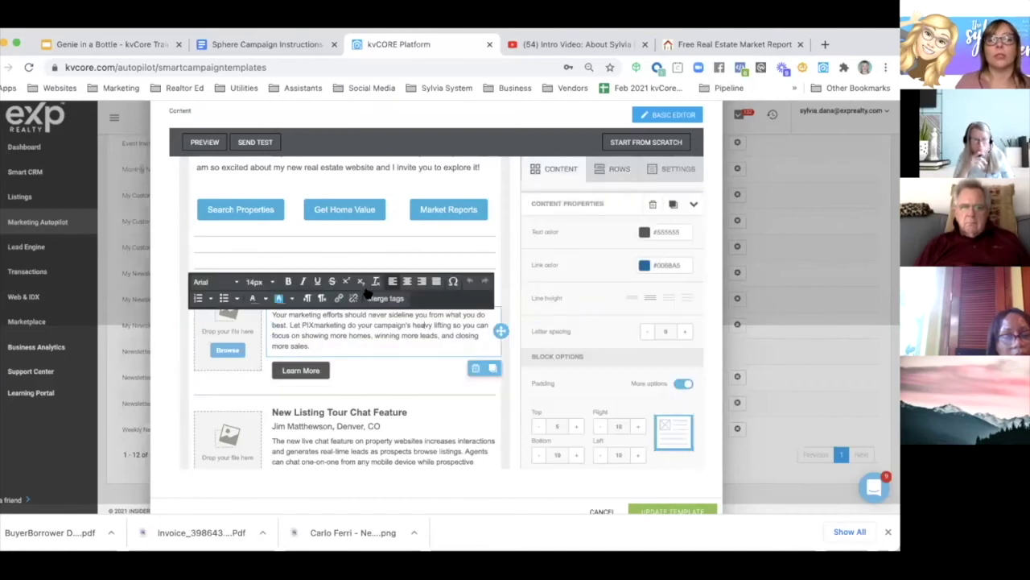
left_click(278, 236)
left_click(474, 254)
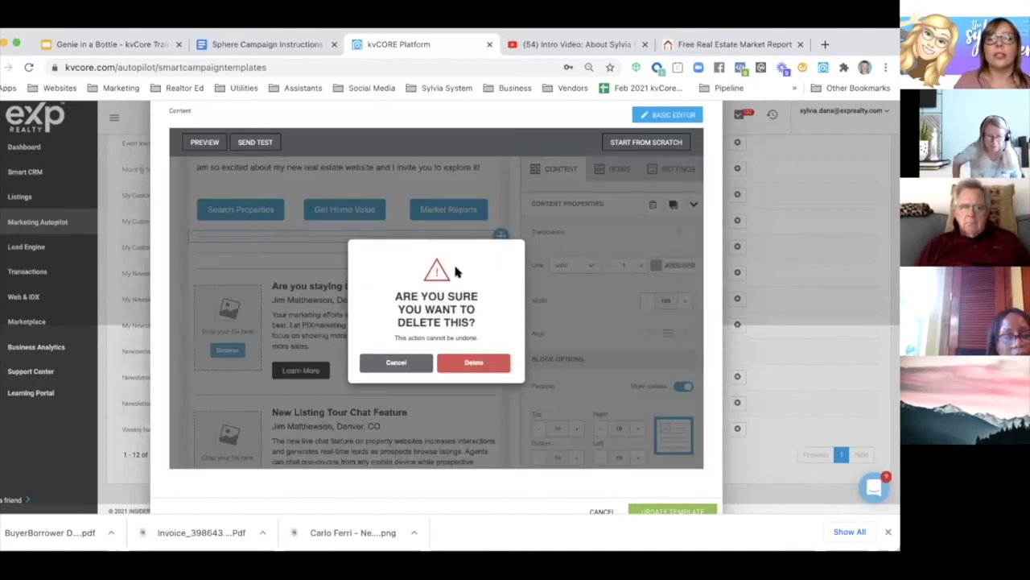
left_click(467, 364)
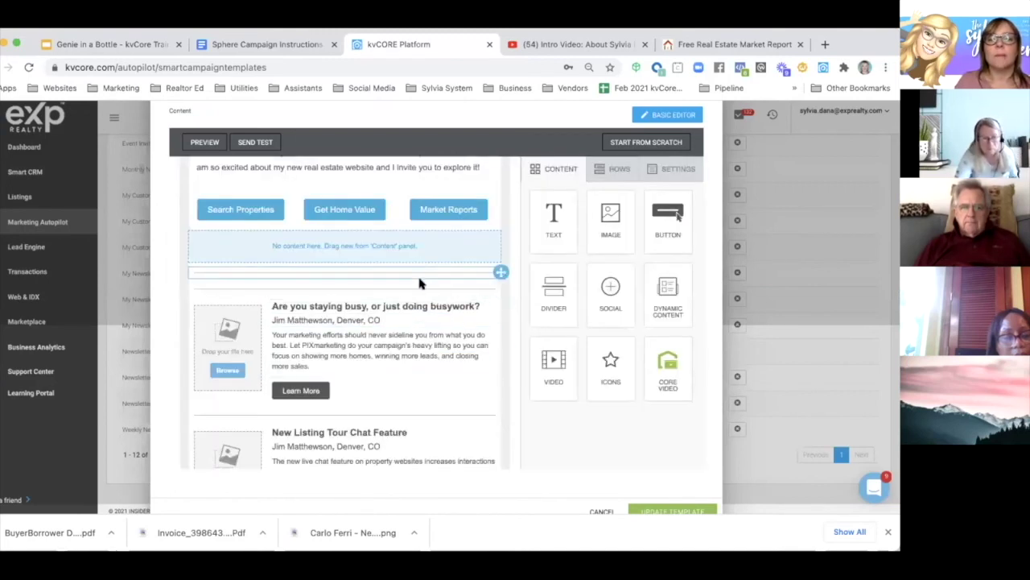
left_click(421, 277)
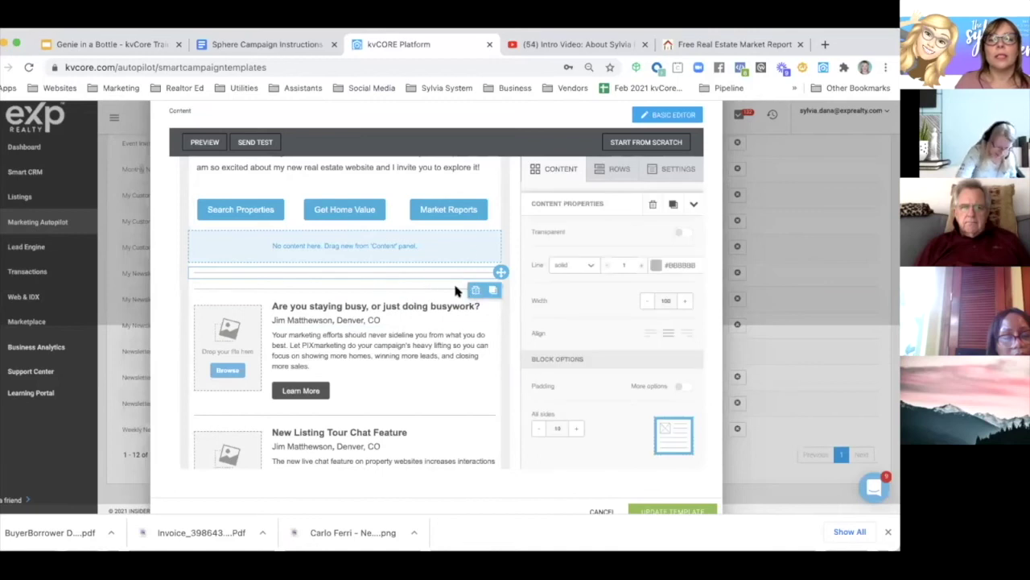
left_click(474, 292)
left_click(470, 363)
Step: Delete the remaining "New Listing Tour Chat Feature" row and the three-column subheader row above the footer
left_click(478, 189)
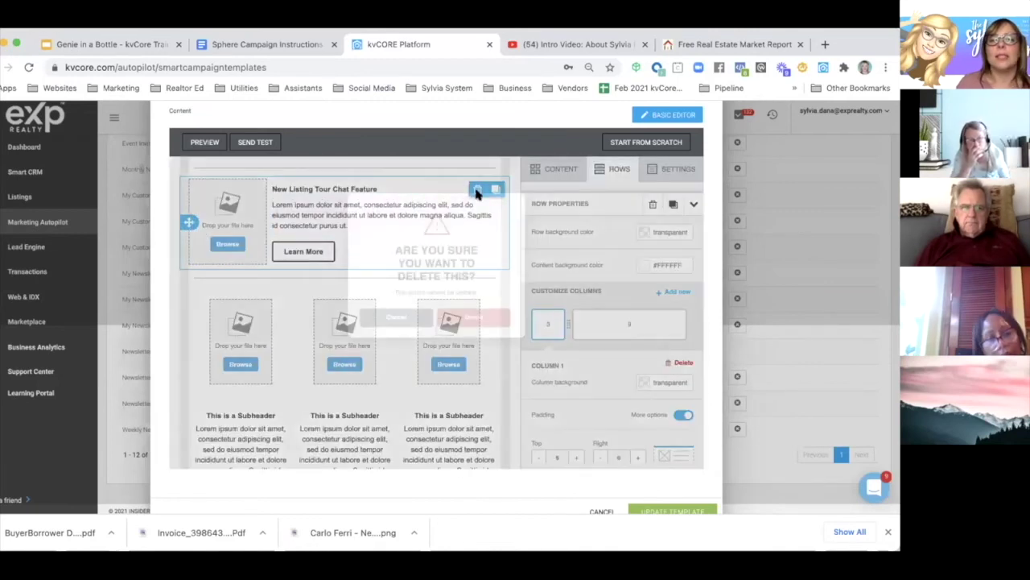
left_click(471, 364)
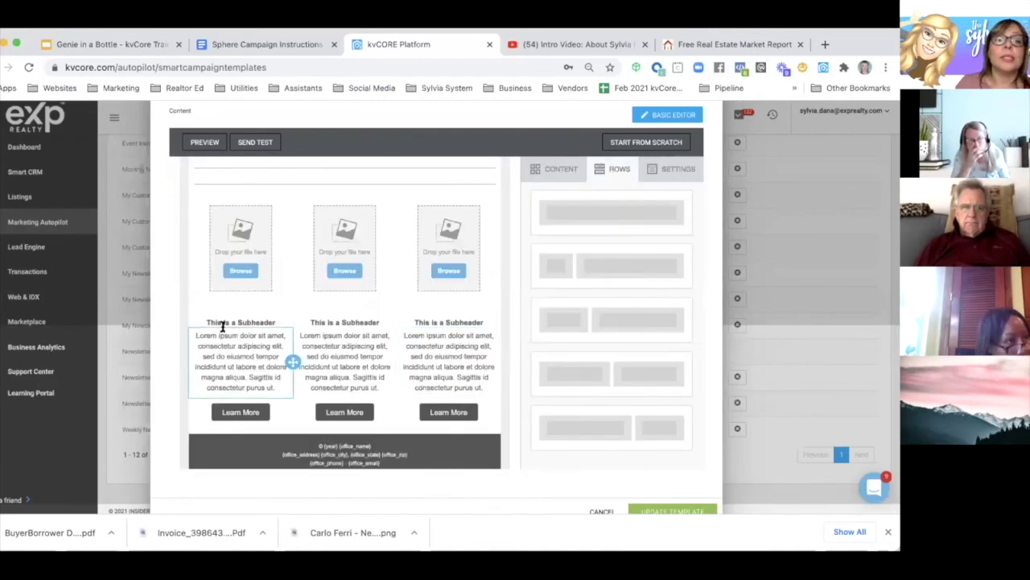
left_click(181, 287)
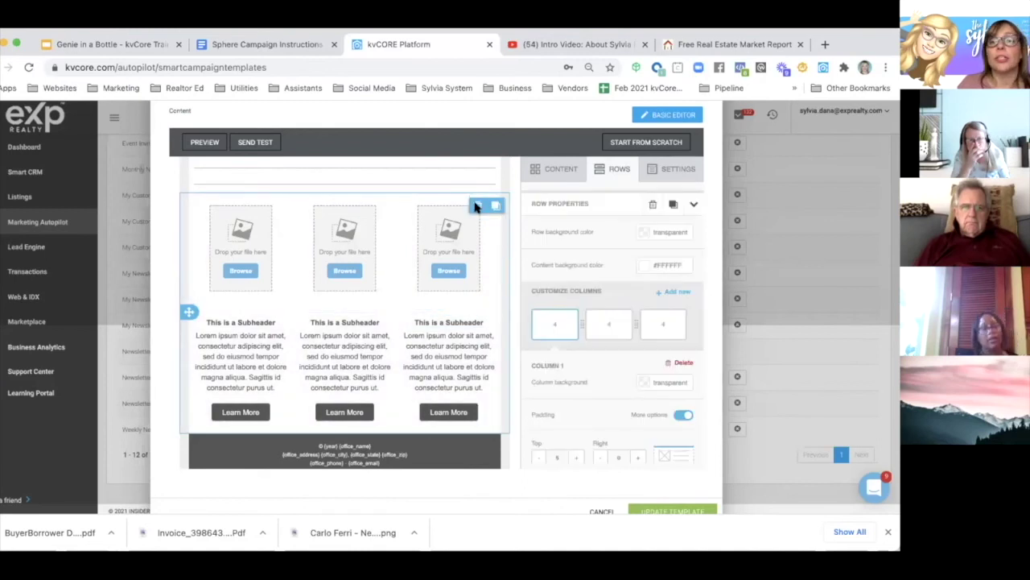
left_click(477, 205)
left_click(465, 366)
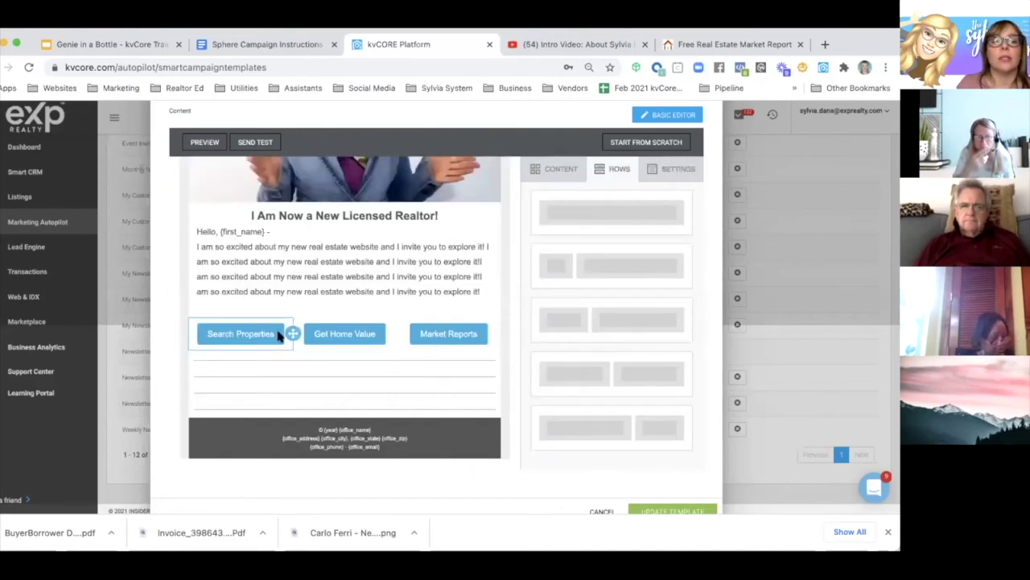
Step: Delete the upper two of the four divider lines still left between the link buttons and the footer
scroll(272, 329, "up", 5)
scroll(271, 329, "down", 3)
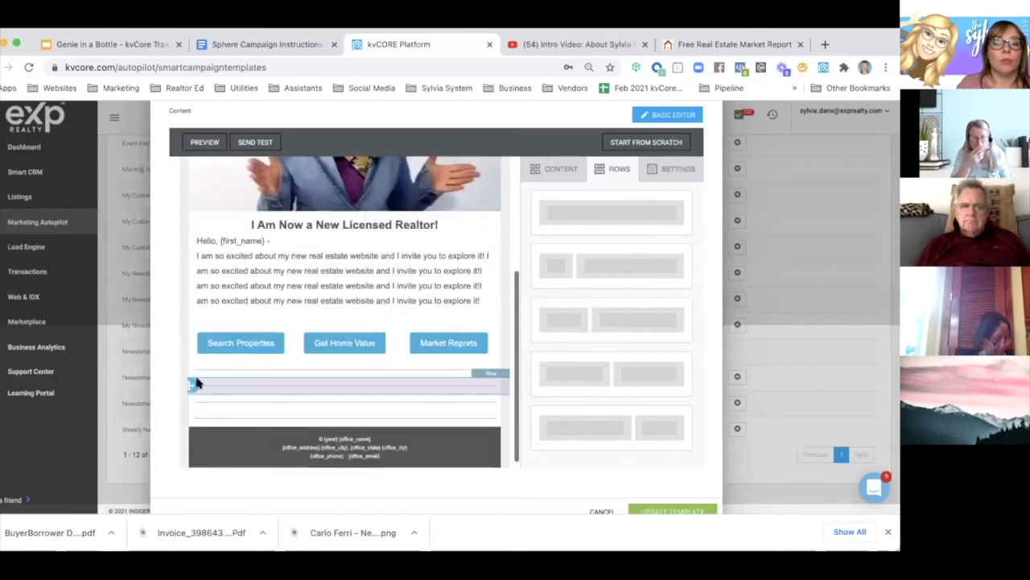
left_click(451, 369)
left_click(476, 387)
left_click(473, 365)
left_click(283, 406)
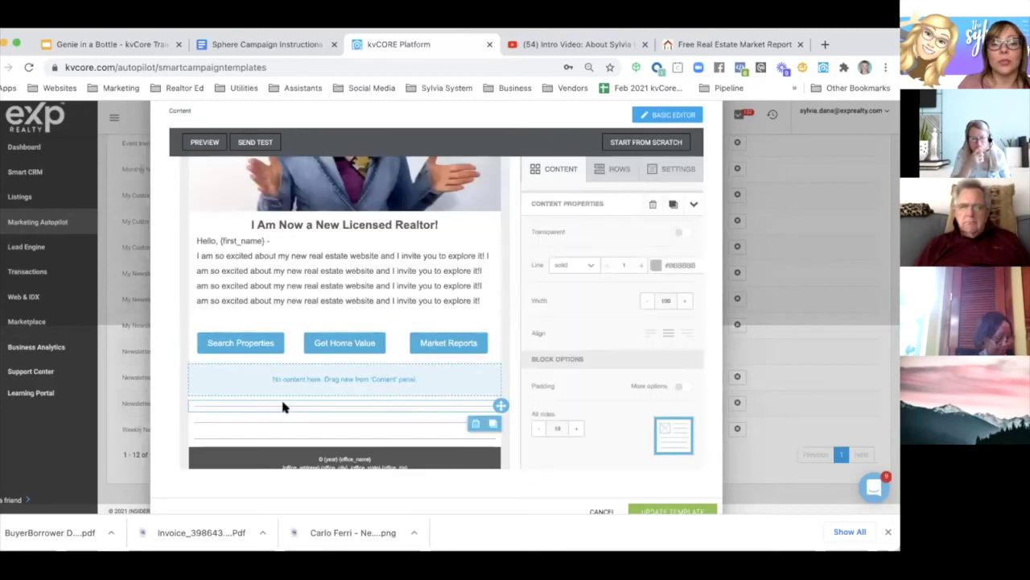
left_click(476, 423)
left_click(473, 365)
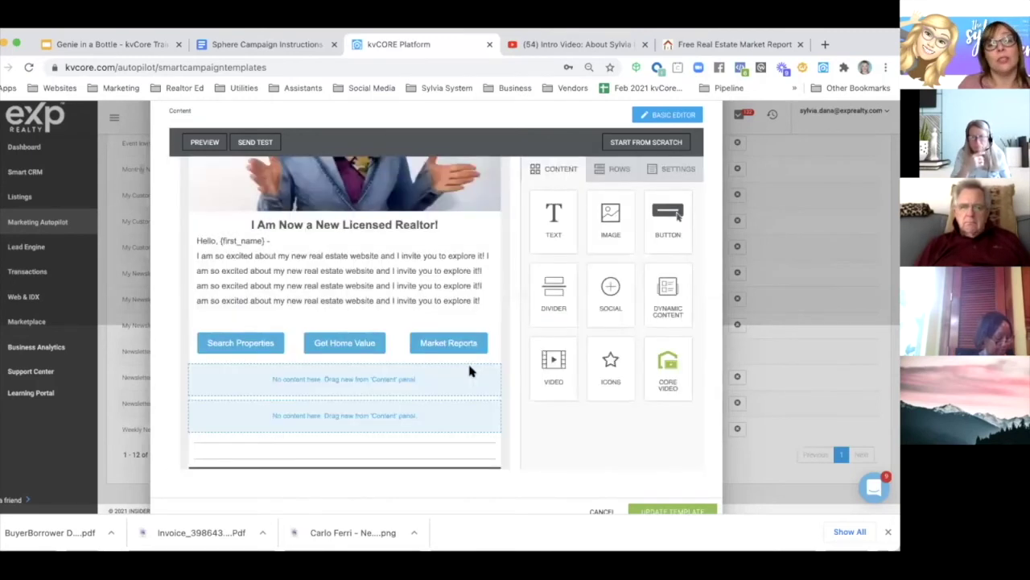
Step: Delete the last two divider lines above the footer
scroll(467, 360, "down", 1)
left_click(438, 394)
left_click(475, 411)
left_click(473, 365)
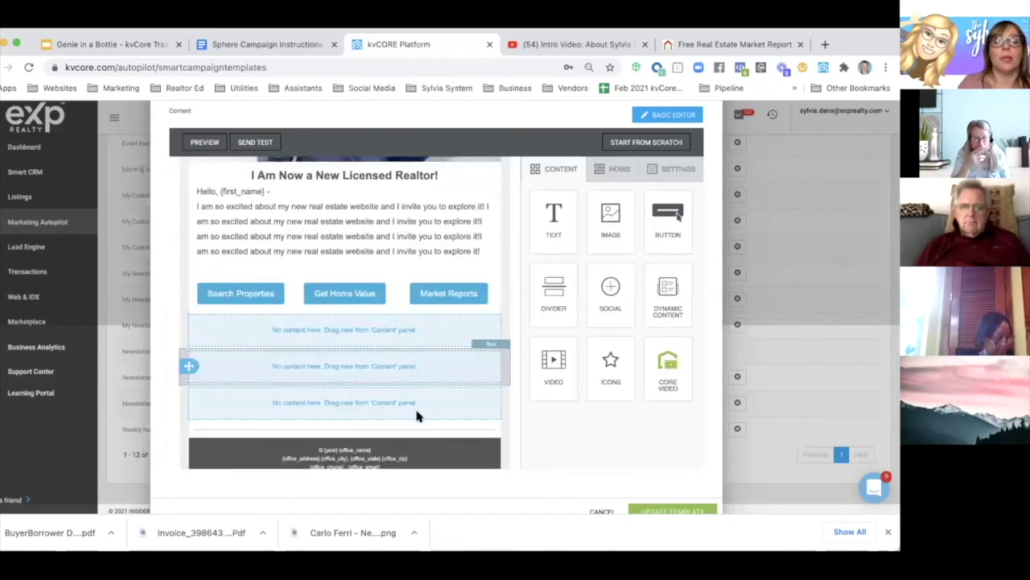
left_click(411, 429)
left_click(474, 446)
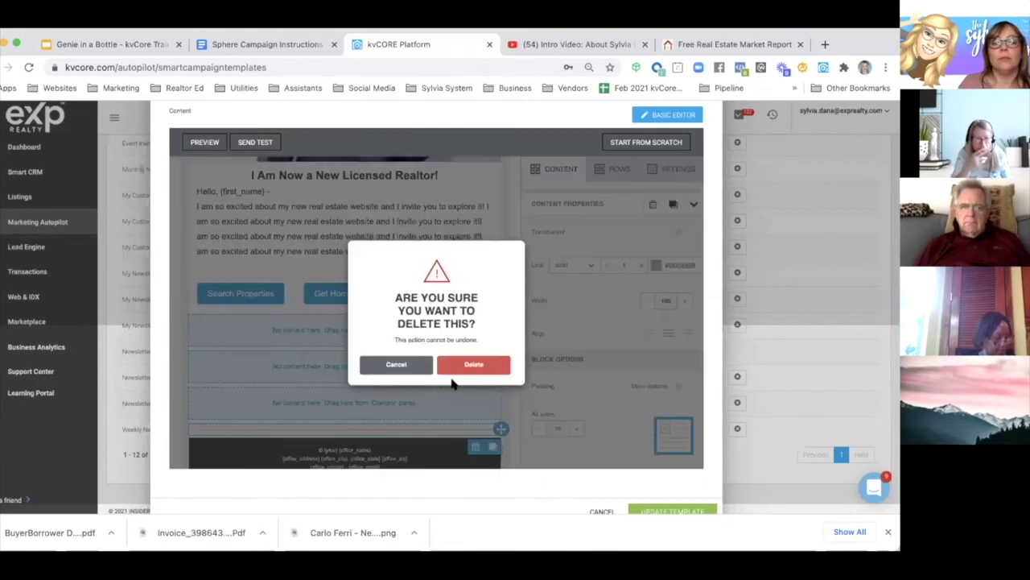
left_click(474, 365)
Step: Remove the empty content rows between the three link buttons and the footer
left_click(360, 326)
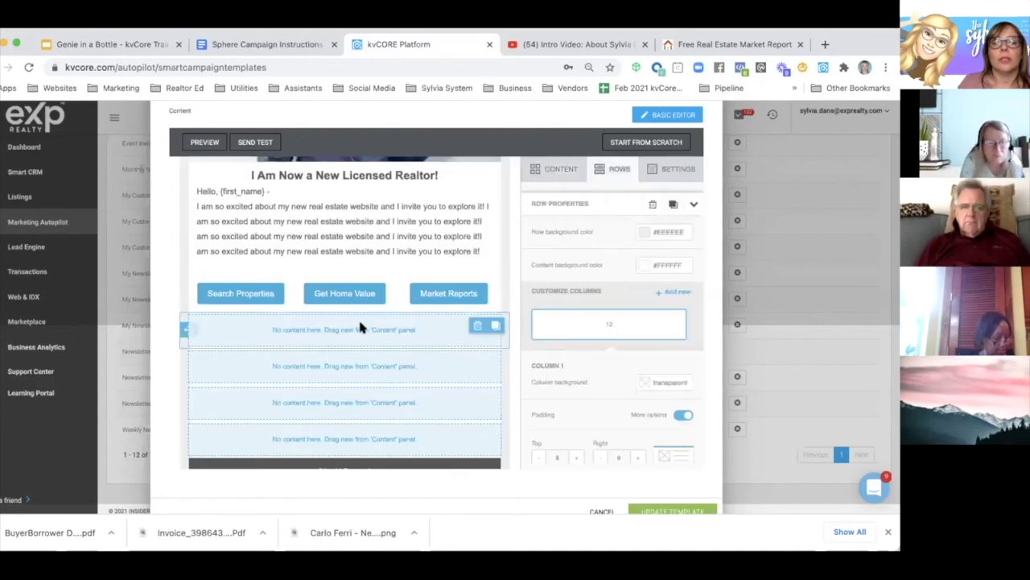
left_click(477, 325)
left_click(454, 364)
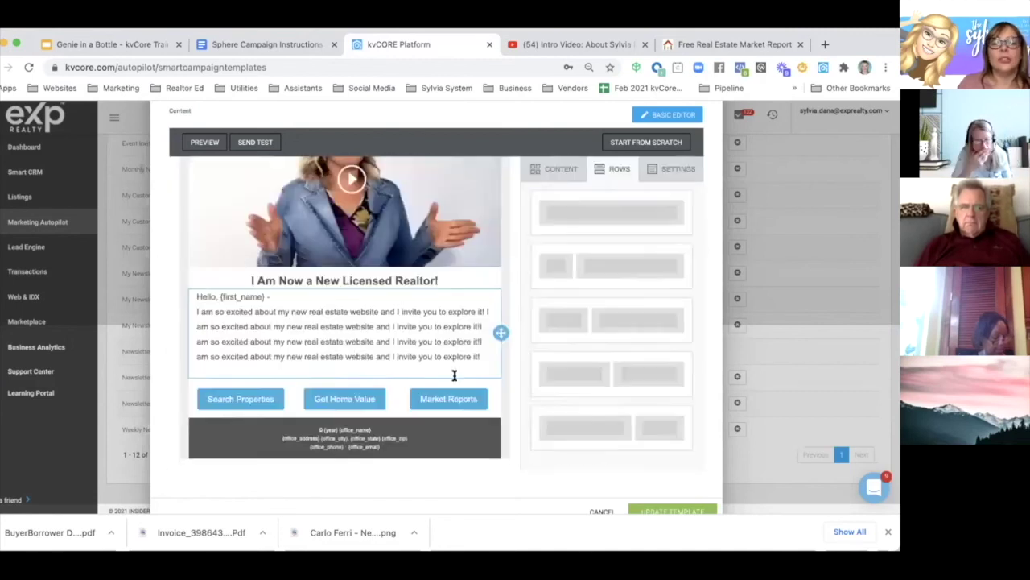
Step: Delete the dark footer's text block with the office name, address and contact merge tags, and the empty row it leaves
scroll(453, 375, "down", 2)
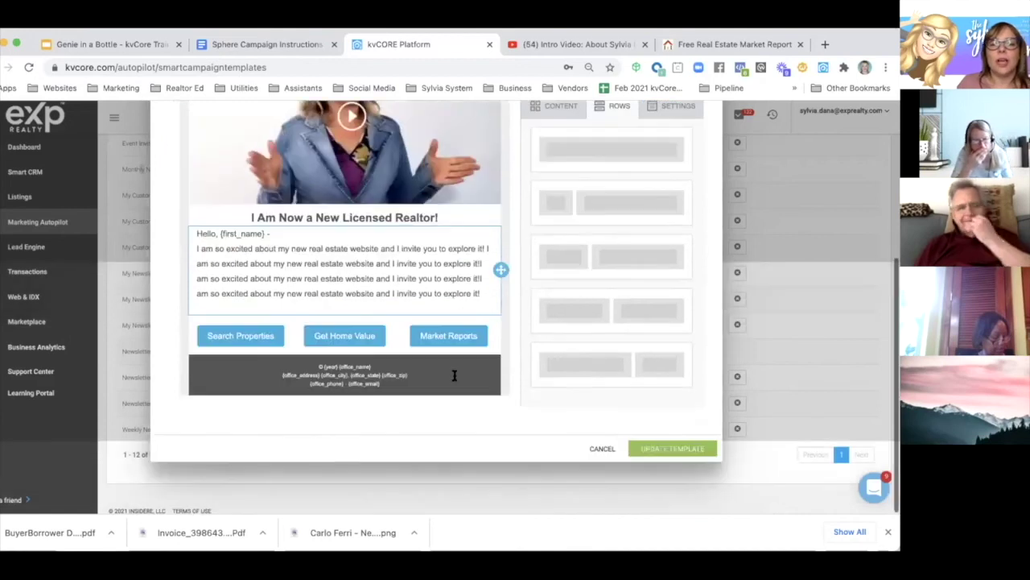
left_click(365, 367)
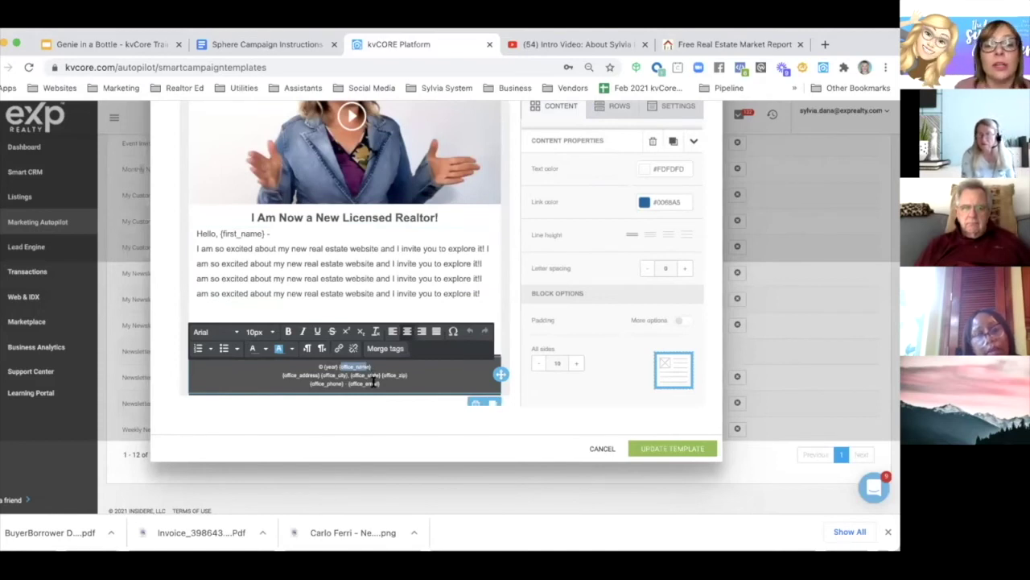
left_click_drag(281, 376, 414, 374)
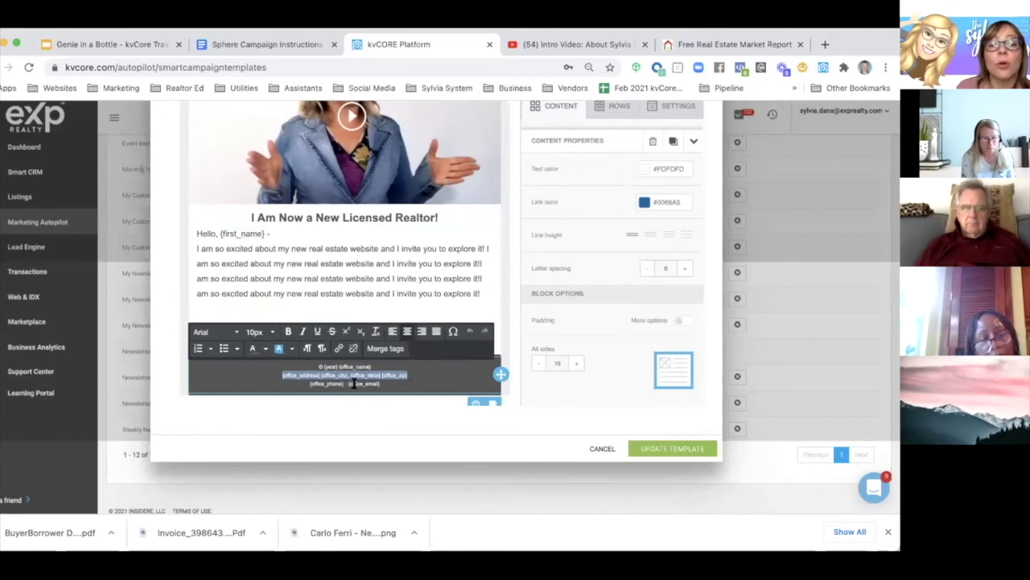
left_click(318, 371)
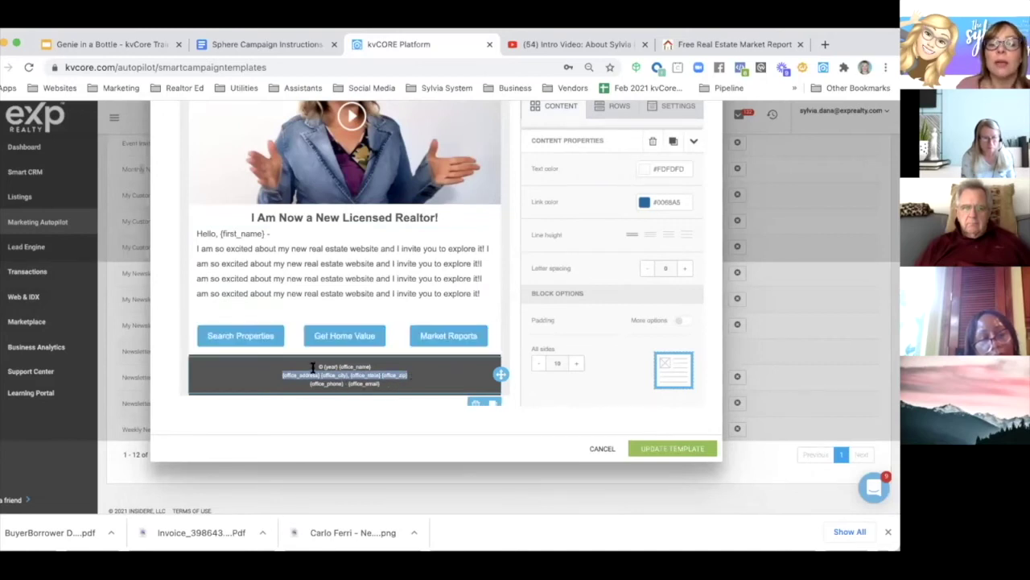
scroll(194, 379, "down", 1)
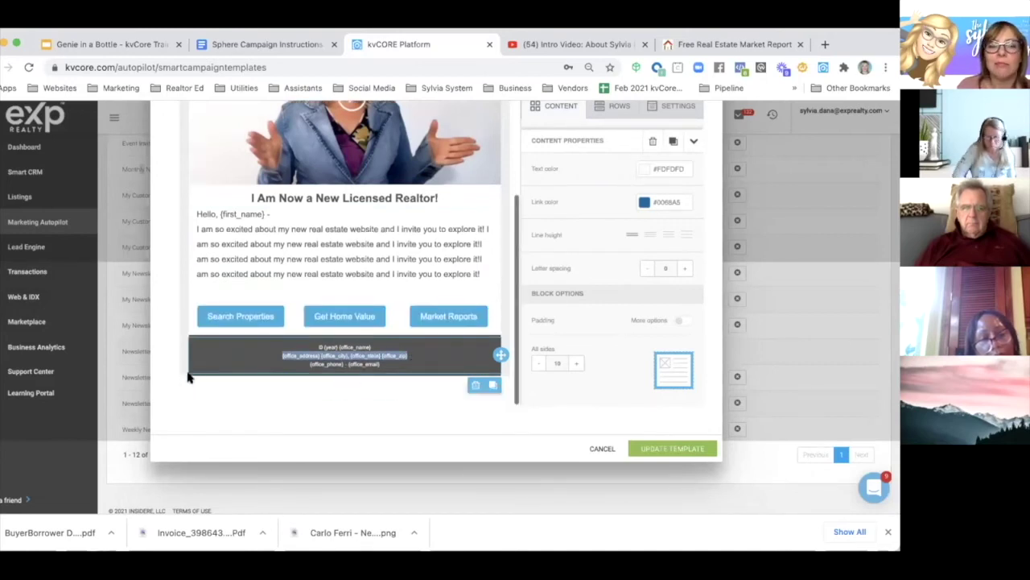
left_click(474, 386)
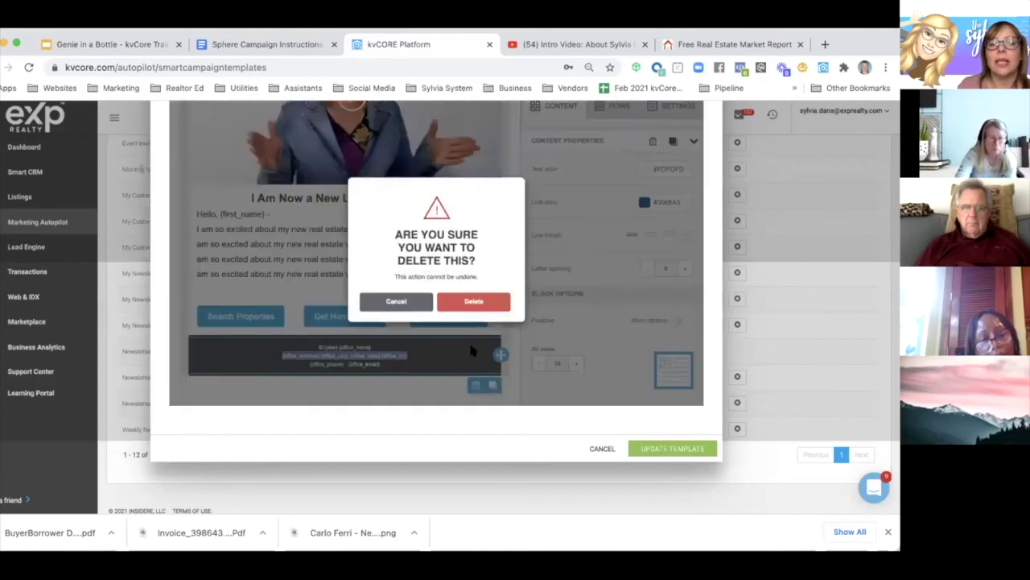
left_click(470, 303)
left_click(369, 387)
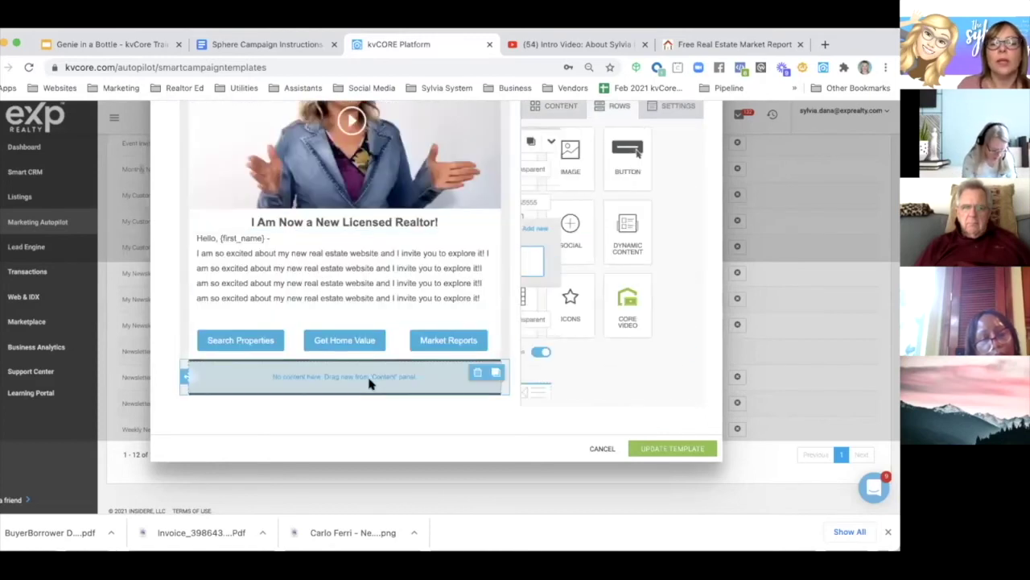
left_click(477, 375)
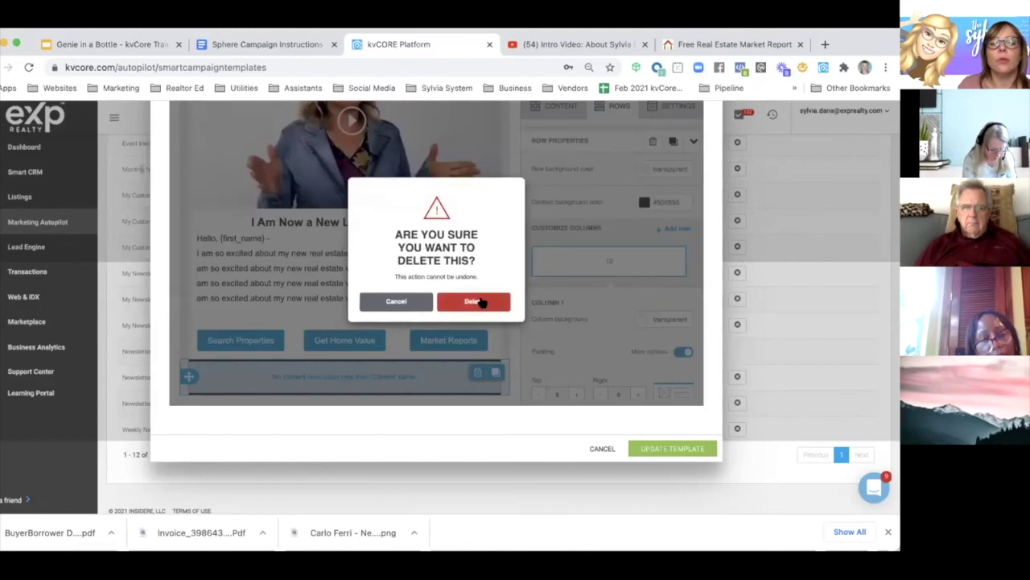
left_click(481, 300)
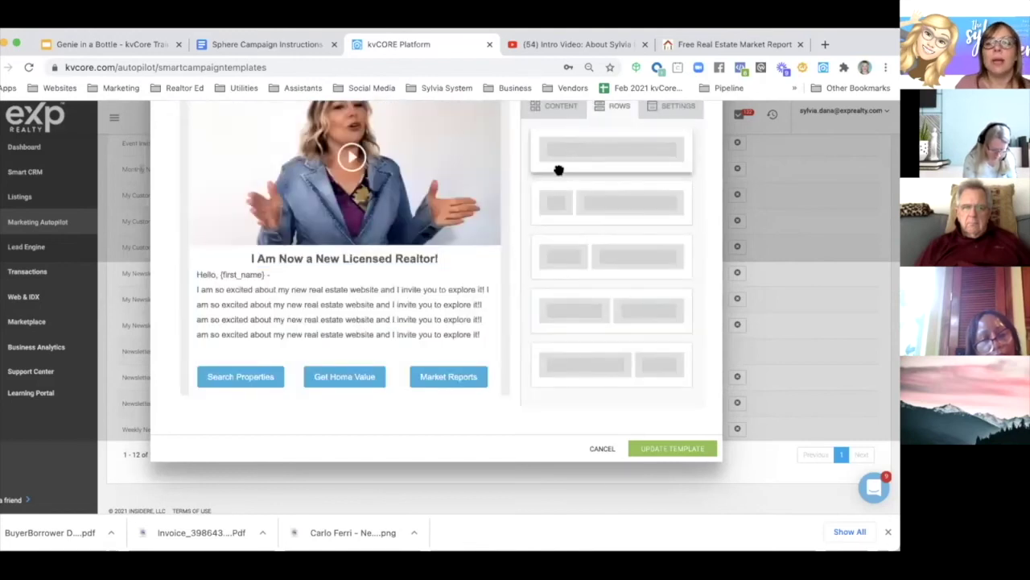
Step: Add a single-column row below the link buttons and place a Text block in it
left_click_drag(329, 397, 325, 393)
scroll(316, 370, "down", 1)
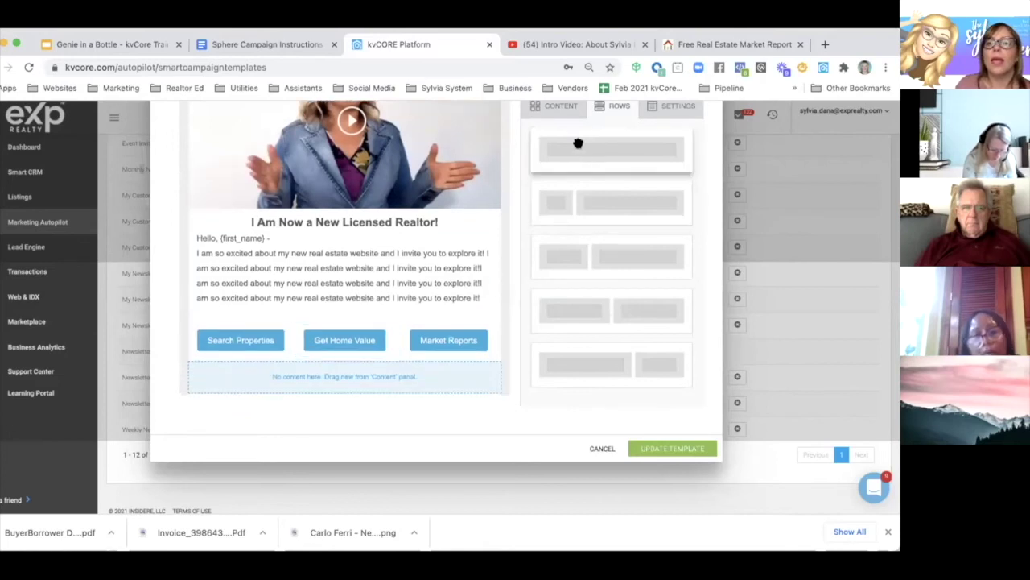
left_click(561, 113)
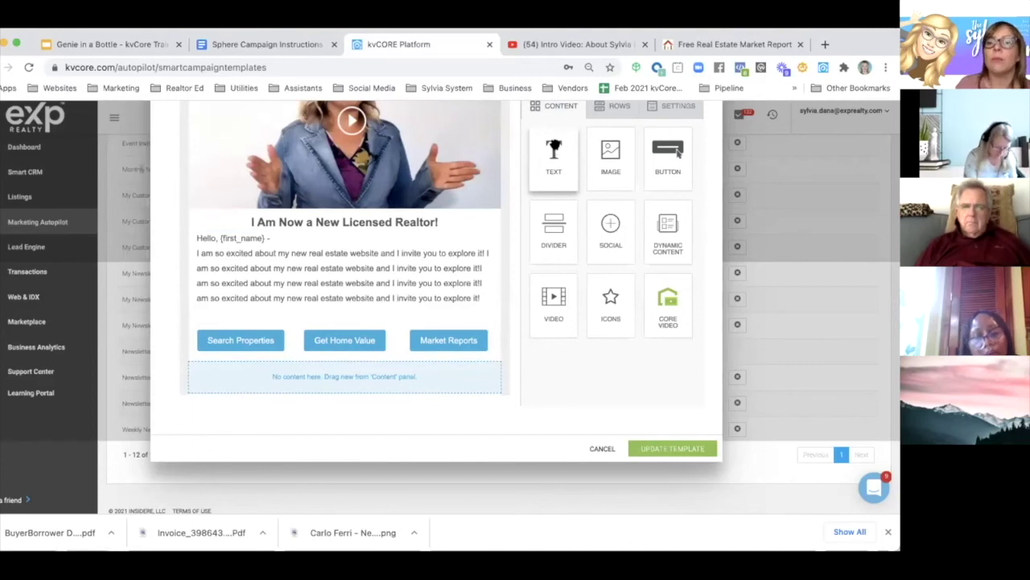
left_click_drag(554, 154, 189, 384)
Step: Replace the new text block's placeholder sentence with the Agent Signature merge tag
left_click(355, 383)
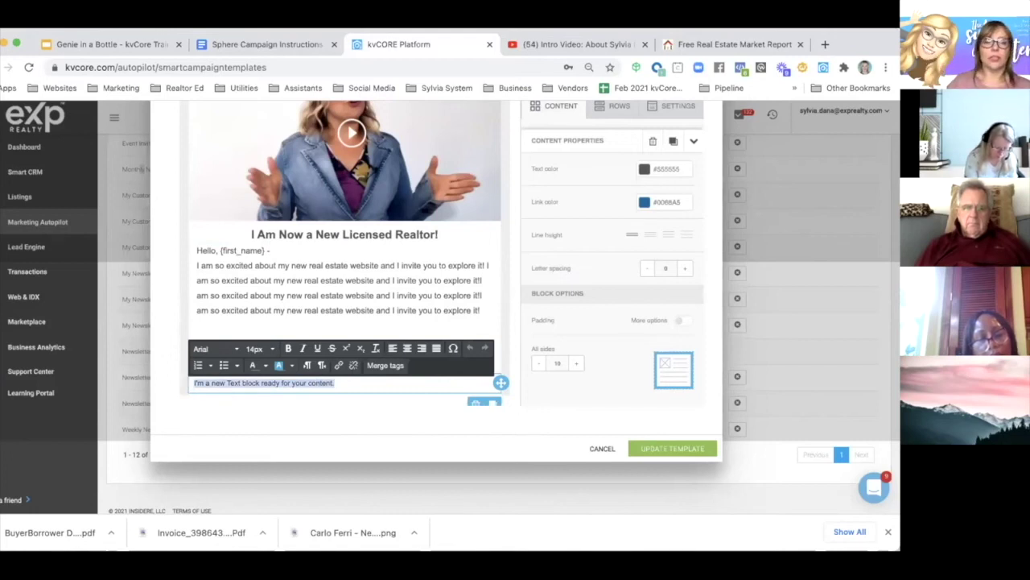
key("BackSpace")
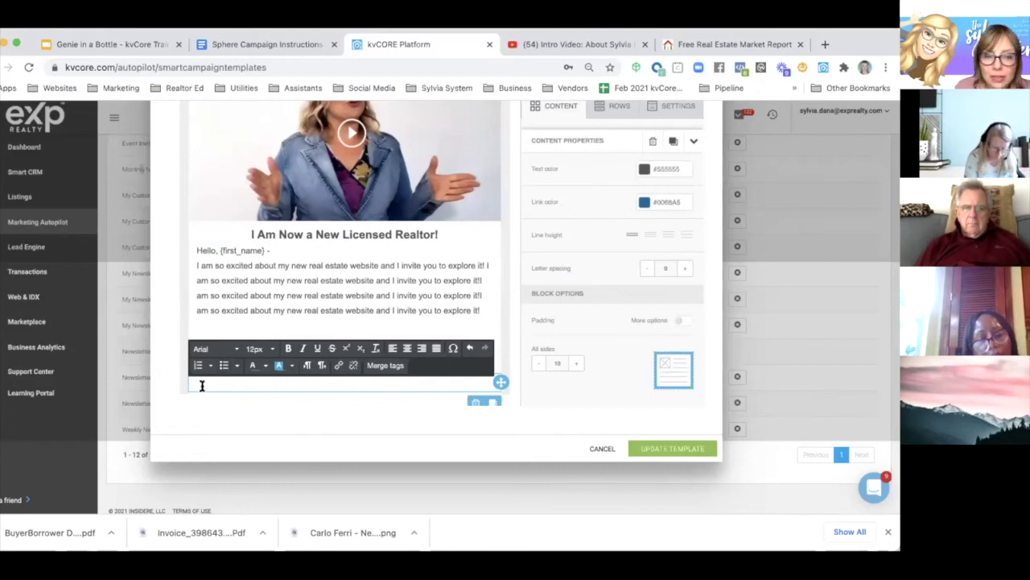
left_click(396, 367)
scroll(423, 292, "down", 5)
scroll(423, 286, "down", 3)
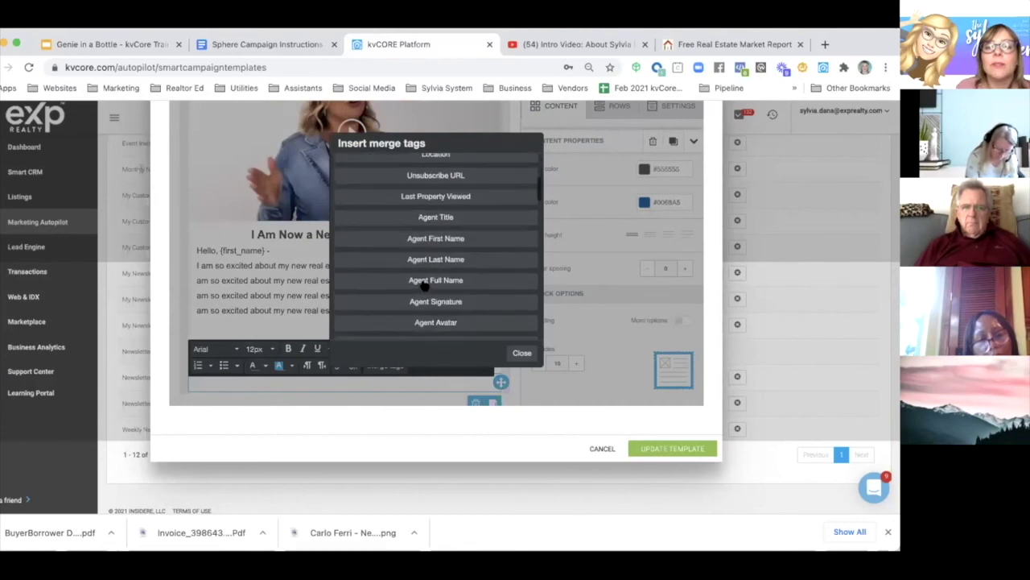
left_click(422, 274)
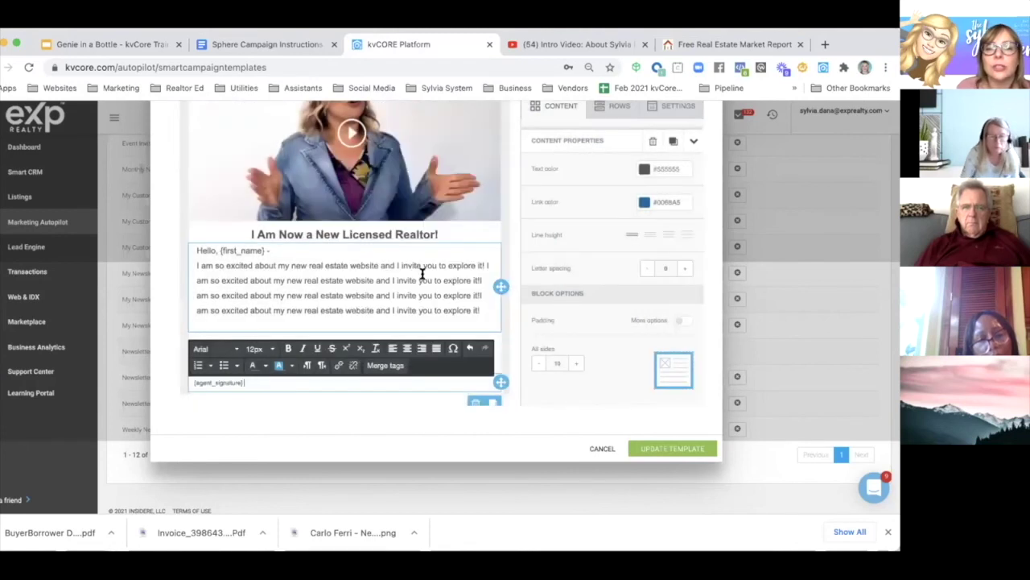
left_click(384, 404)
Step: Rename the template "Website Intro Email" with the subject "Welcome to my real estate website!" and save the updated template
scroll(183, 366, "down", 1)
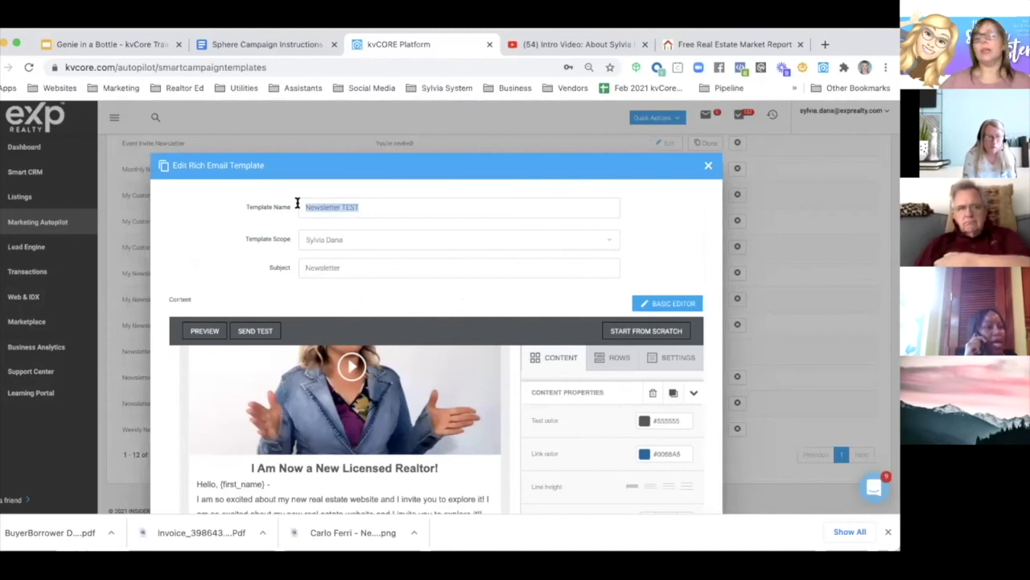
type("Intro Email")
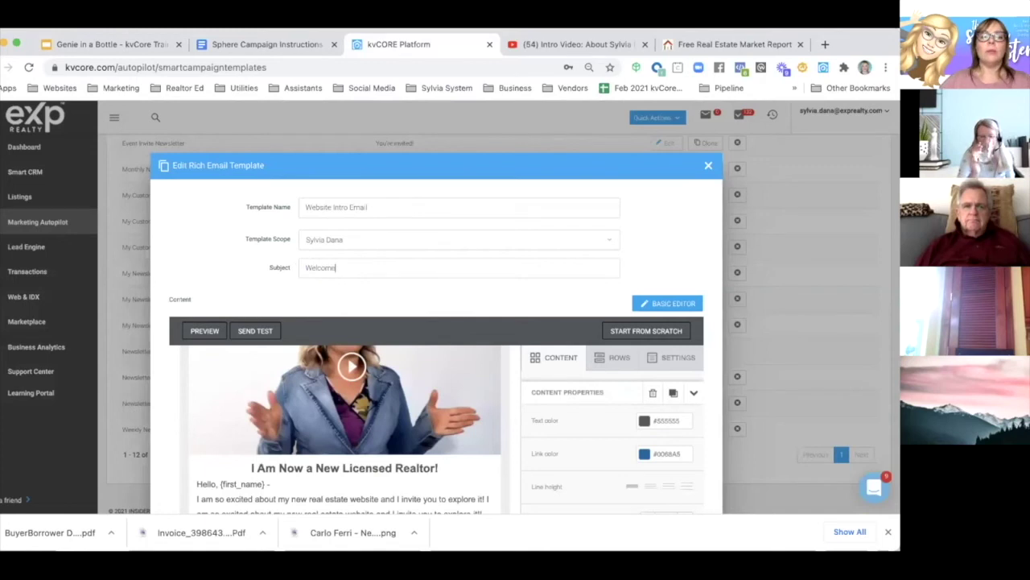
type("y")
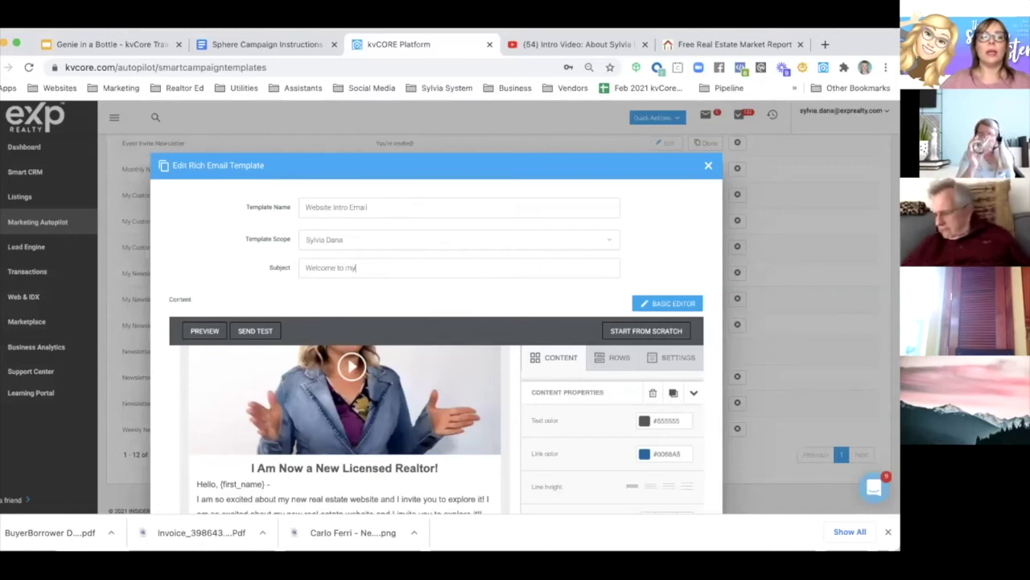
type(" real esta")
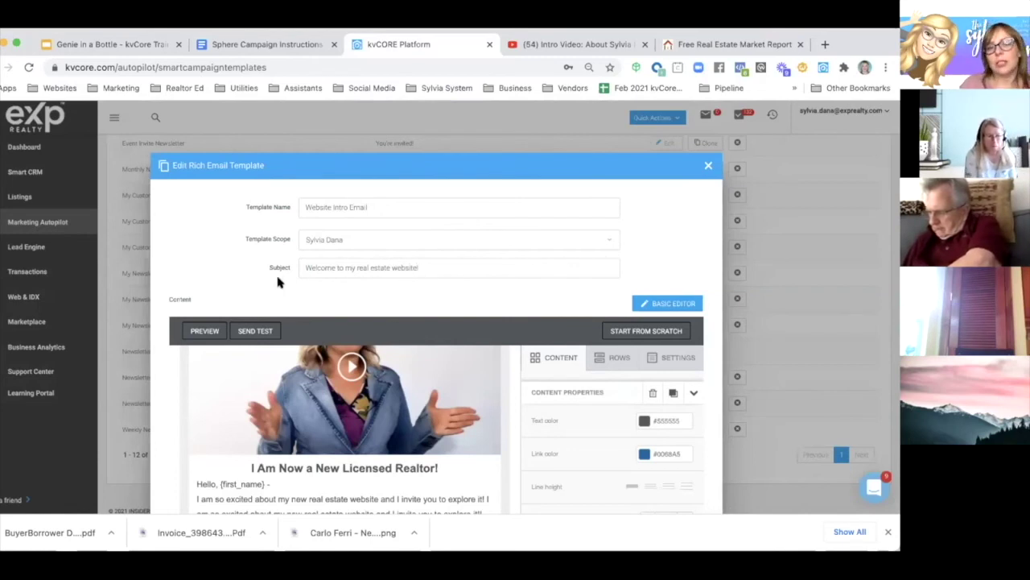
scroll(277, 281, "down", 5)
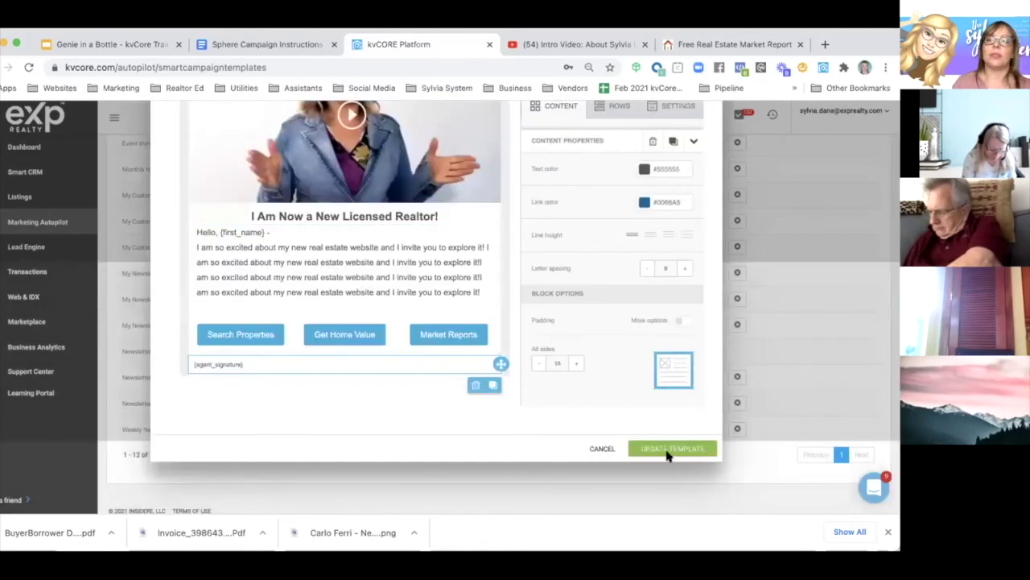
left_click(667, 451)
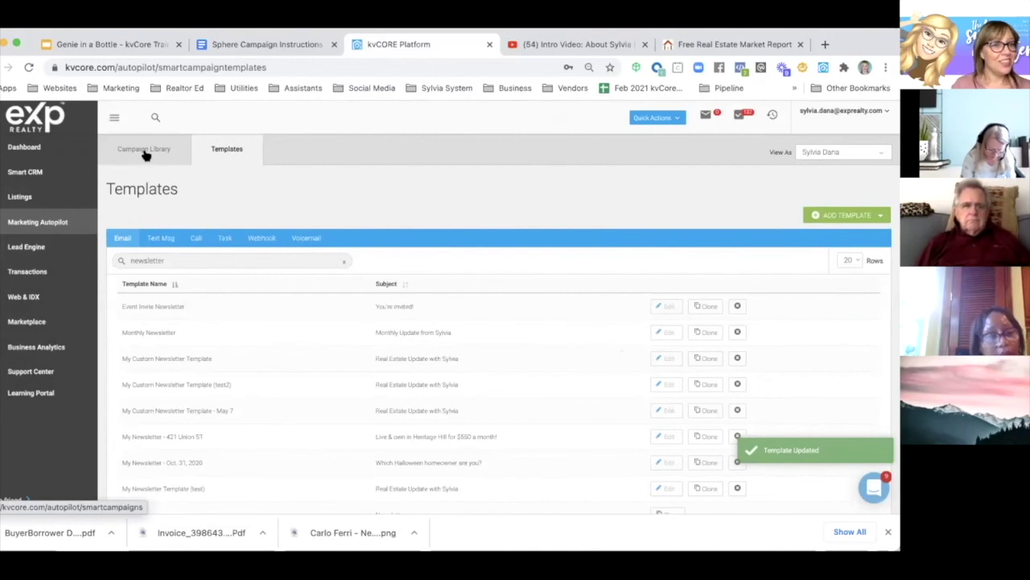
Step: Go to Schedule Mass Email in Marketing Autopilot and start scheduling a new email
left_click(38, 223)
scroll(722, 300, "down", 2)
left_click(720, 288)
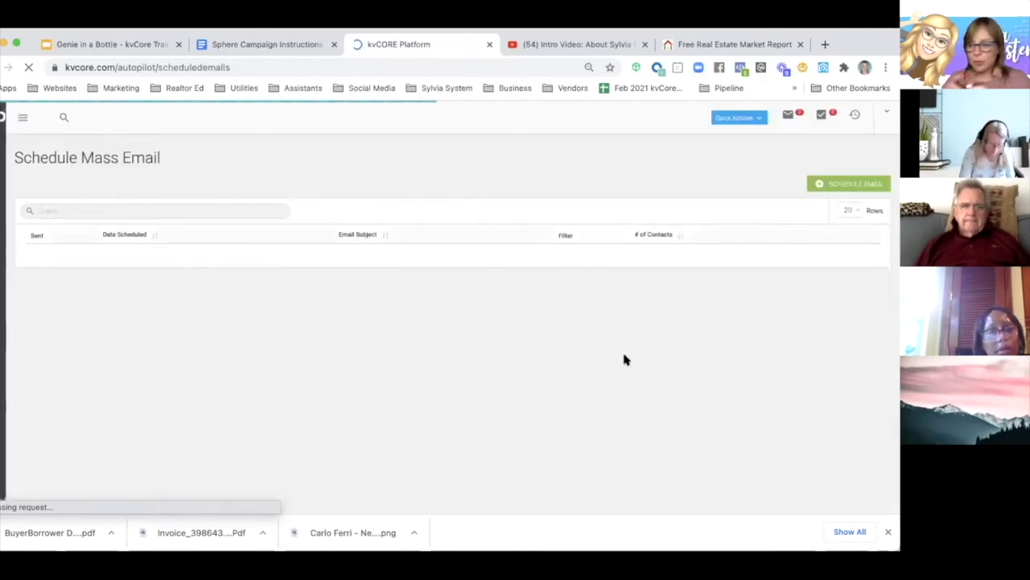
left_click(840, 186)
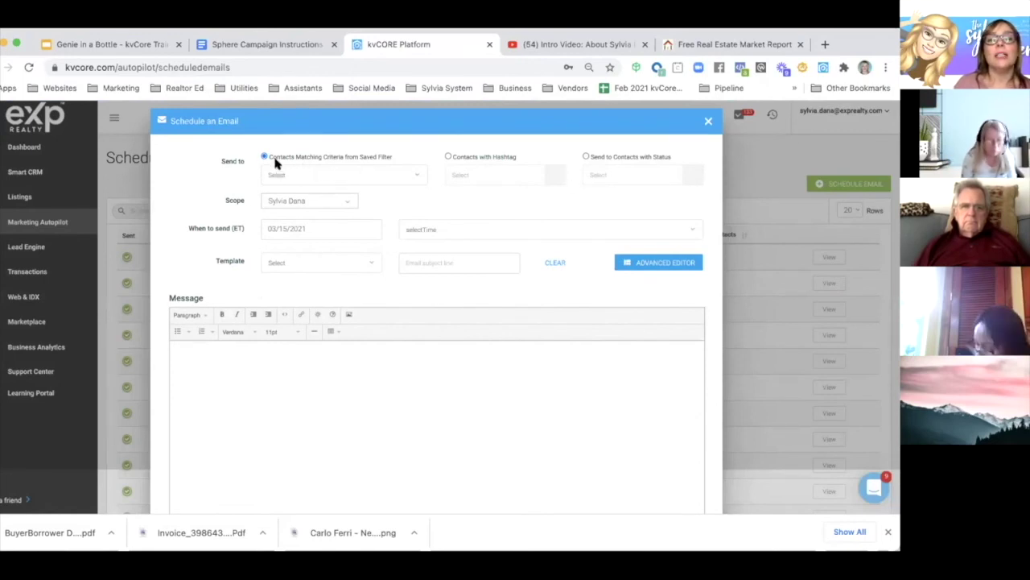
Step: Review the saved filter choices, set the email's recipients to Contacts with Hashtag, and look at the available hashtags
left_click(351, 175)
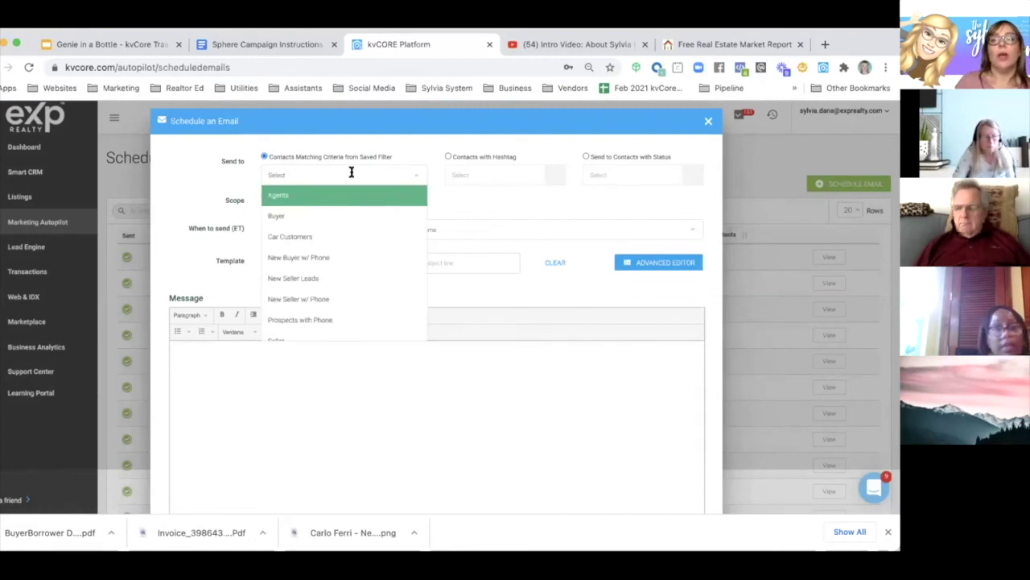
left_click(477, 188)
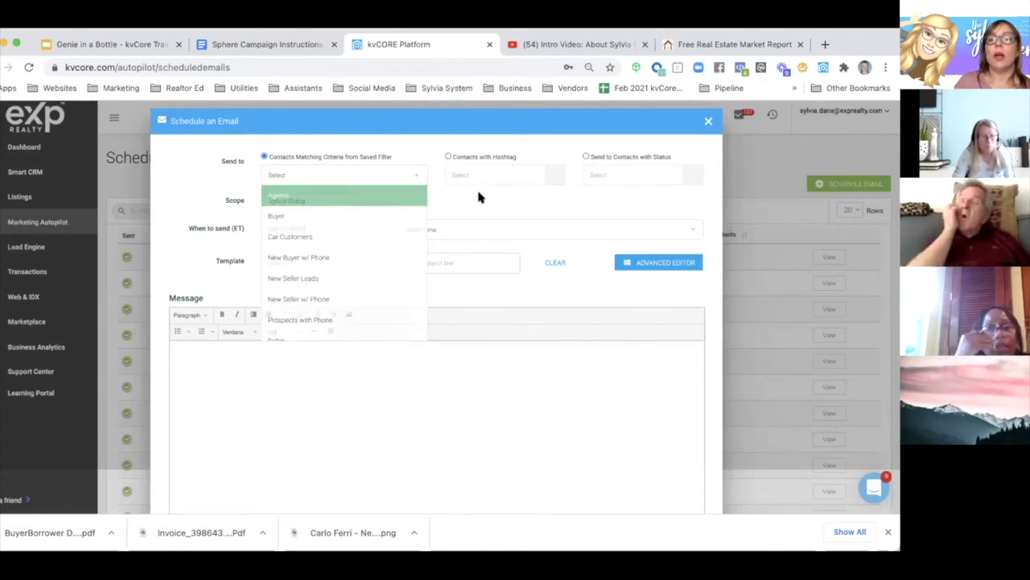
left_click(448, 157)
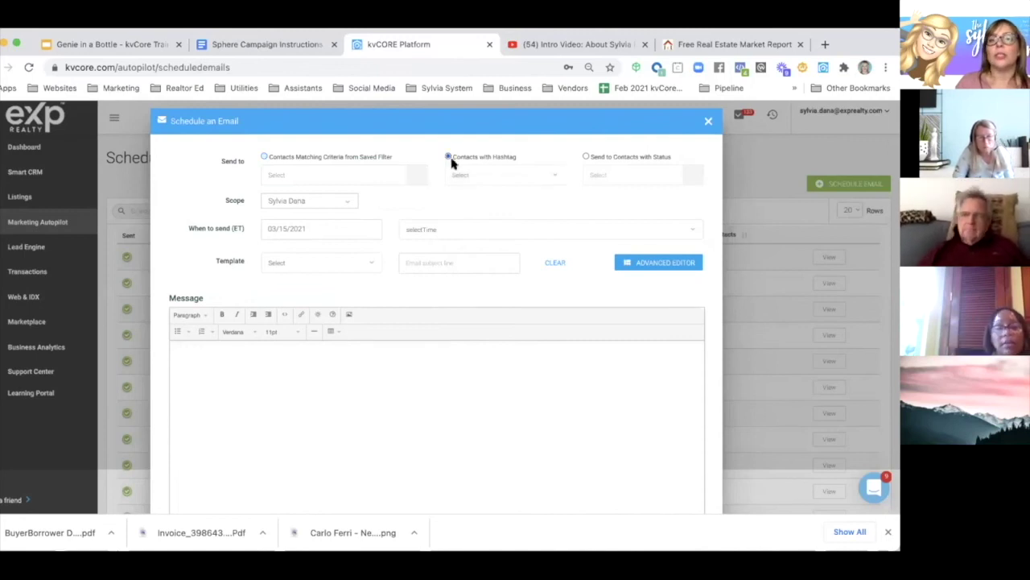
left_click(456, 170)
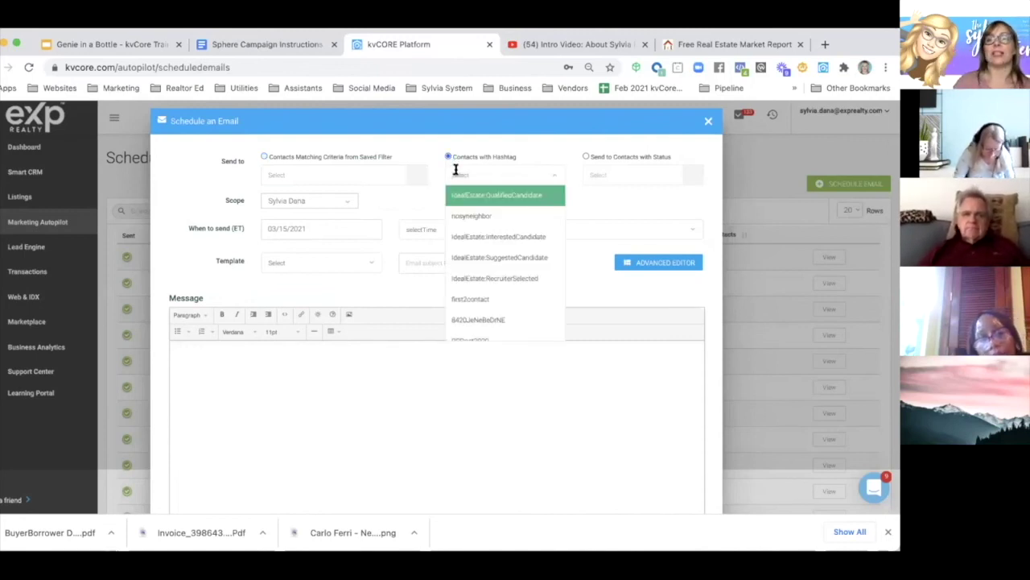
left_click(418, 200)
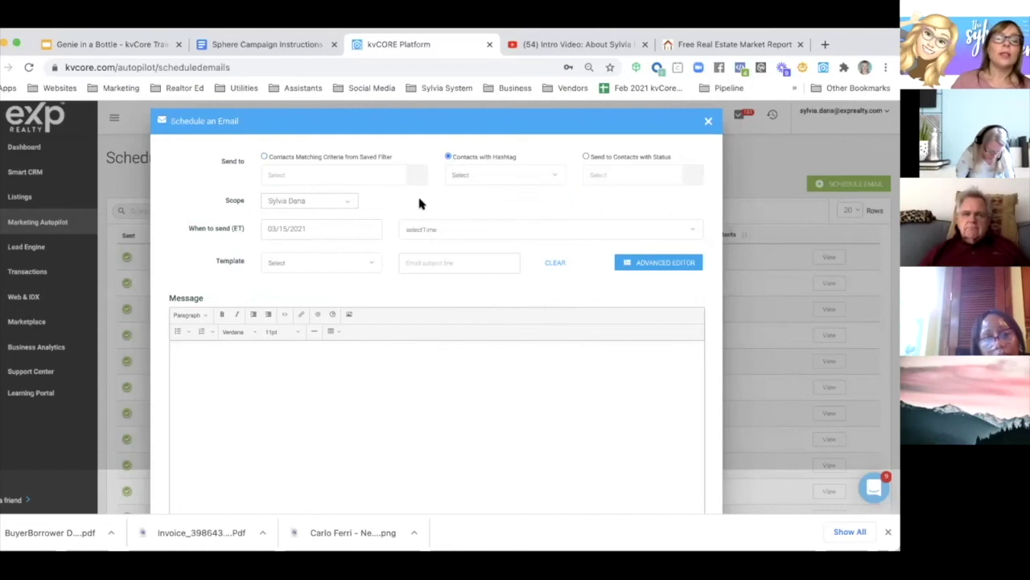
Step: Set the email's recipients to contacts with the status Sphere
left_click(586, 158)
left_click(605, 175)
left_click(606, 196)
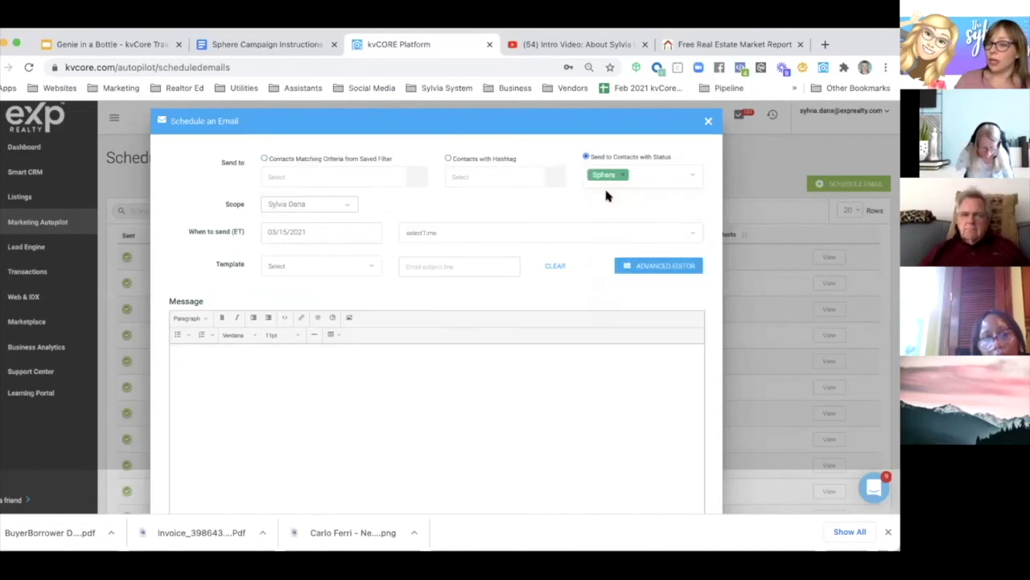
Step: Look through the send times available for 03/15/2021
scroll(475, 219, "down", 3)
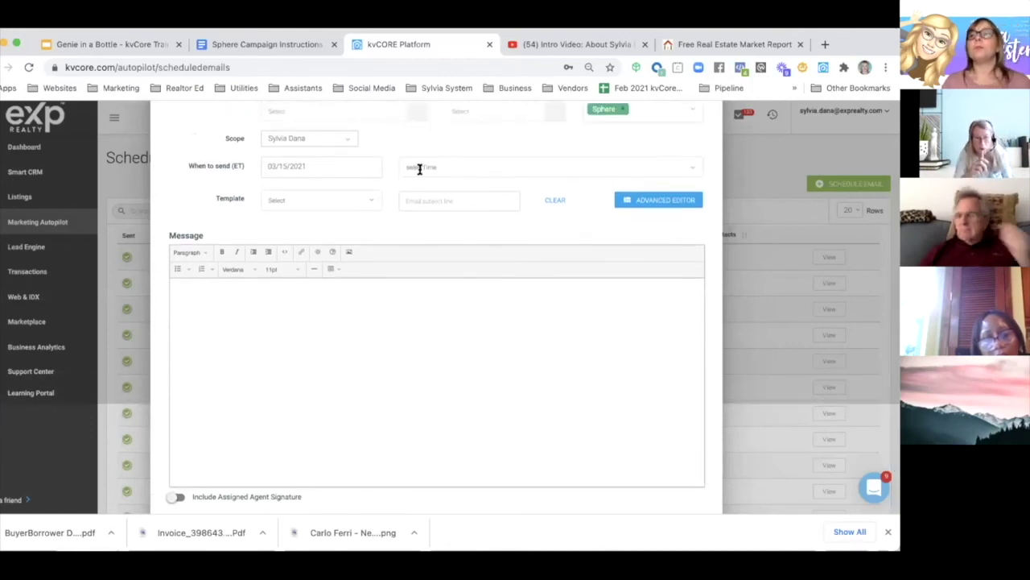
left_click(420, 170)
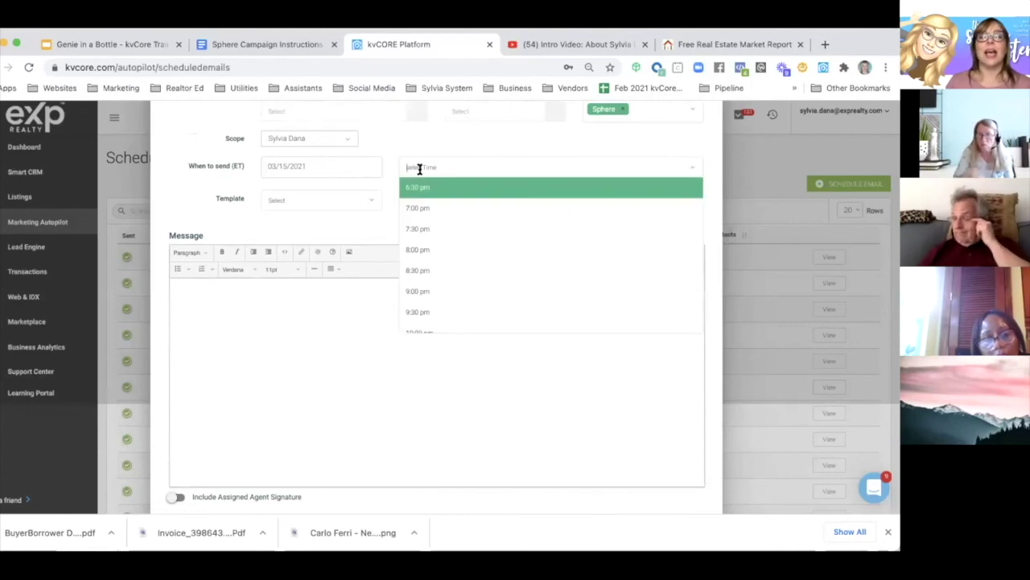
scroll(433, 269, "down", 3)
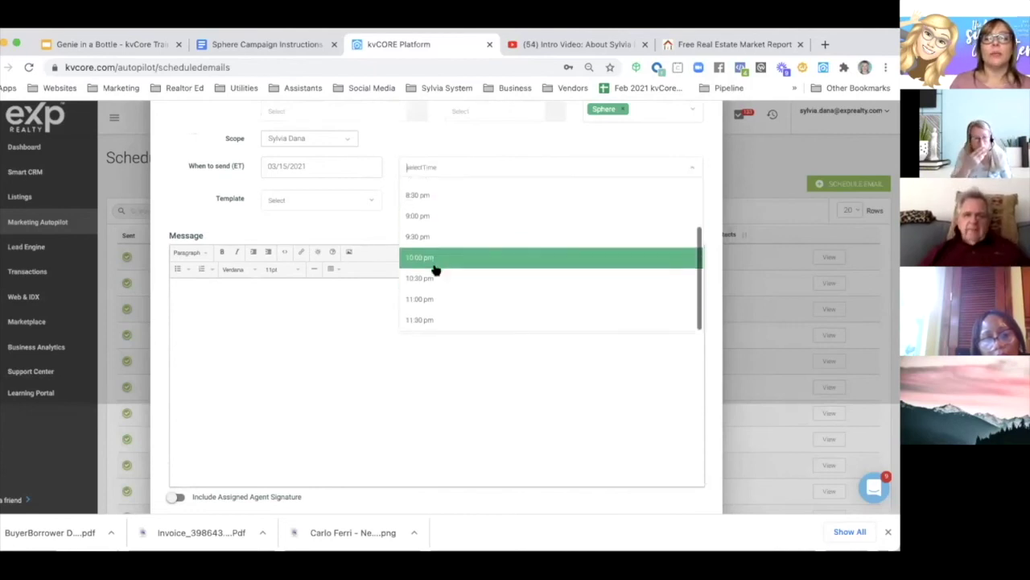
scroll(434, 270, "down", 2)
scroll(436, 274, "up", 3)
scroll(435, 275, "up", 2)
scroll(435, 275, "down", 4)
scroll(436, 275, "up", 3)
scroll(435, 275, "up", 2)
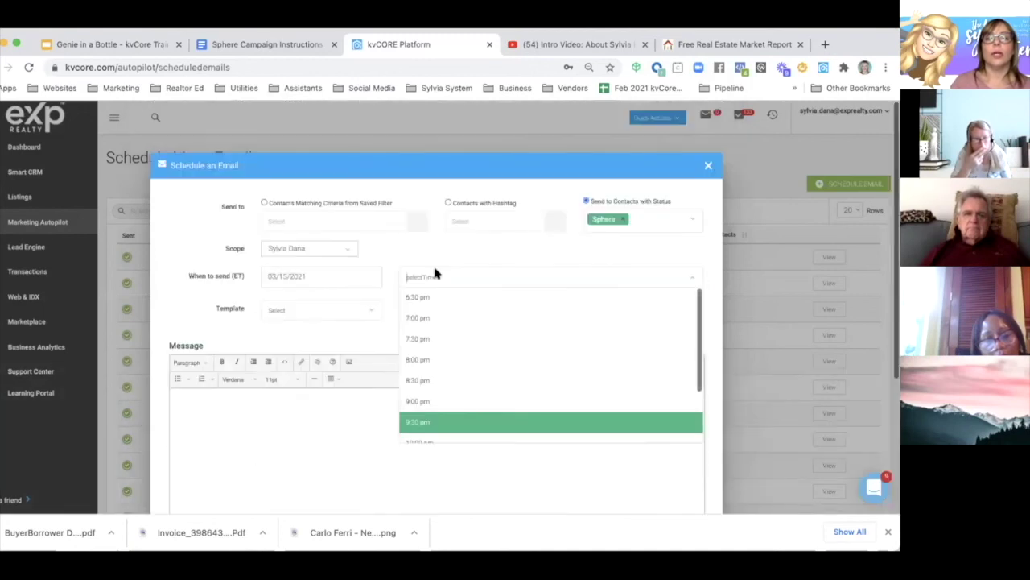
scroll(434, 307, "down", 1)
scroll(434, 308, "down", 3)
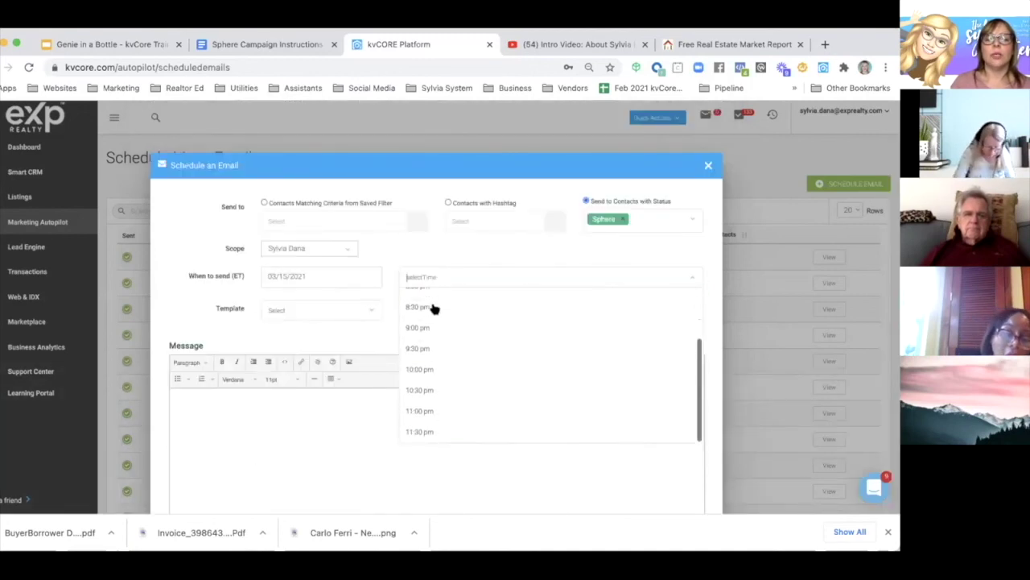
Step: Set the email to be sent on 03/16/2021 at 8:30 am
left_click(298, 234)
left_click(299, 233)
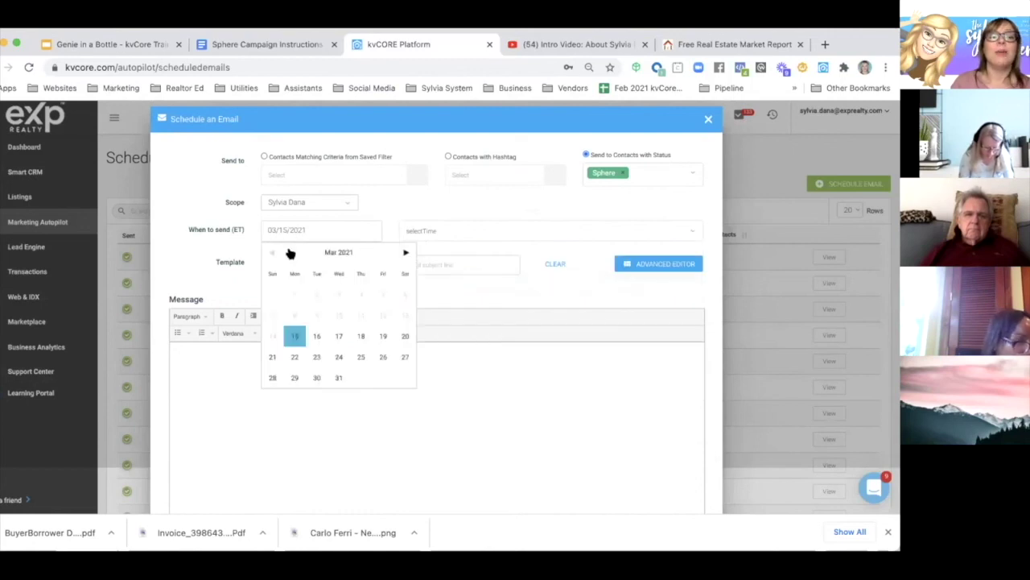
left_click(317, 336)
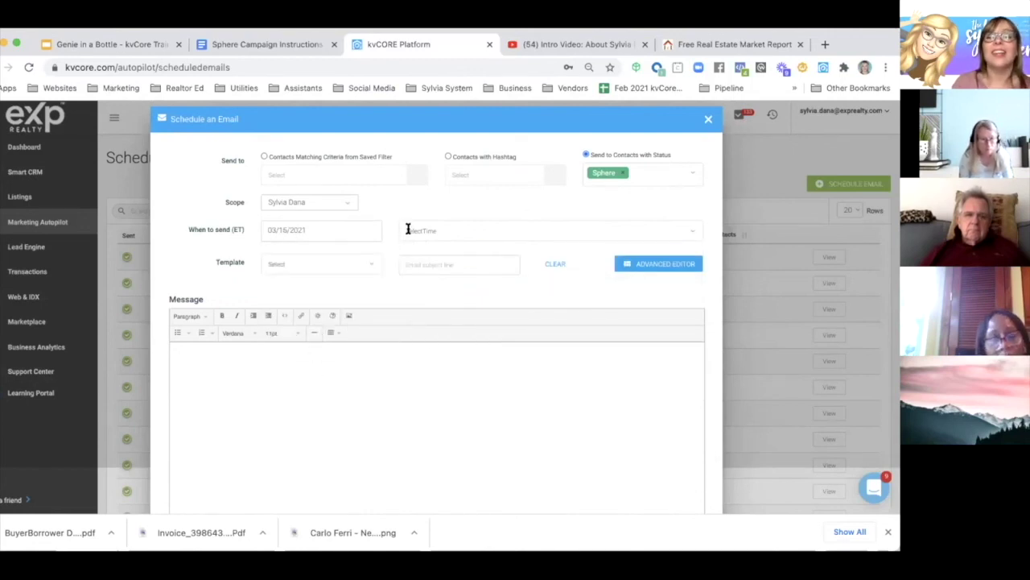
left_click(408, 230)
scroll(437, 318, "down", 1)
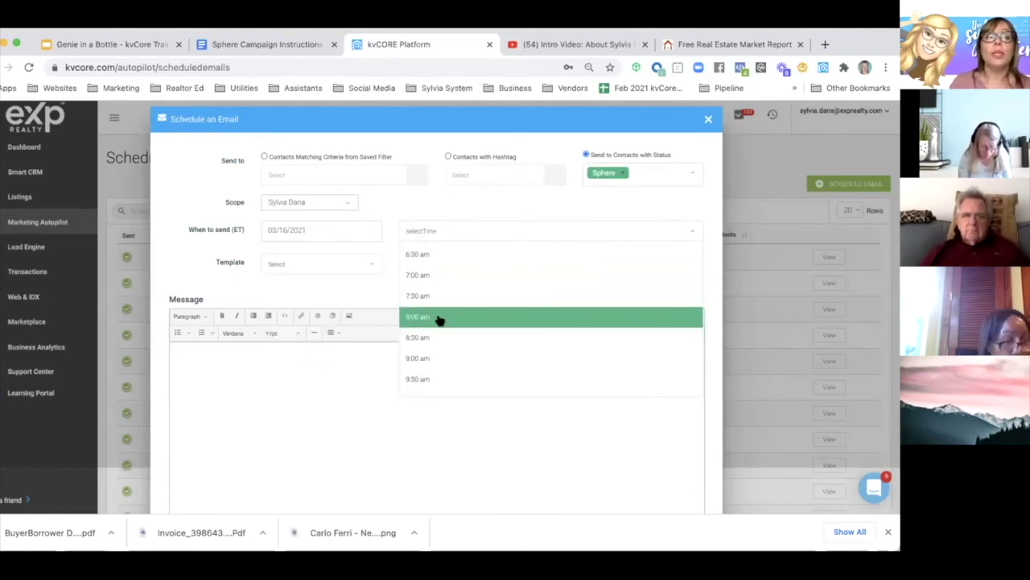
scroll(438, 320, "down", 1)
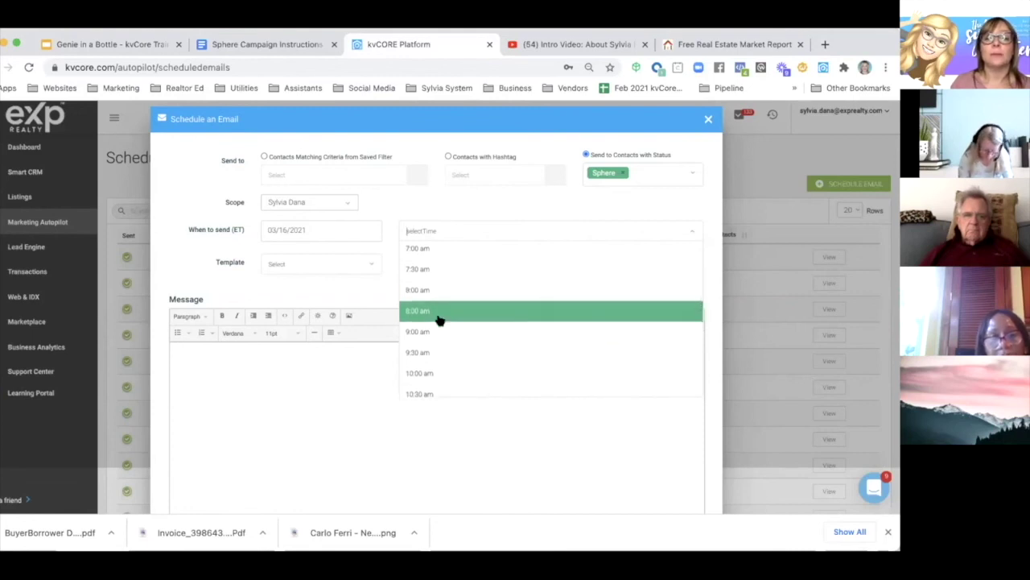
left_click(438, 320)
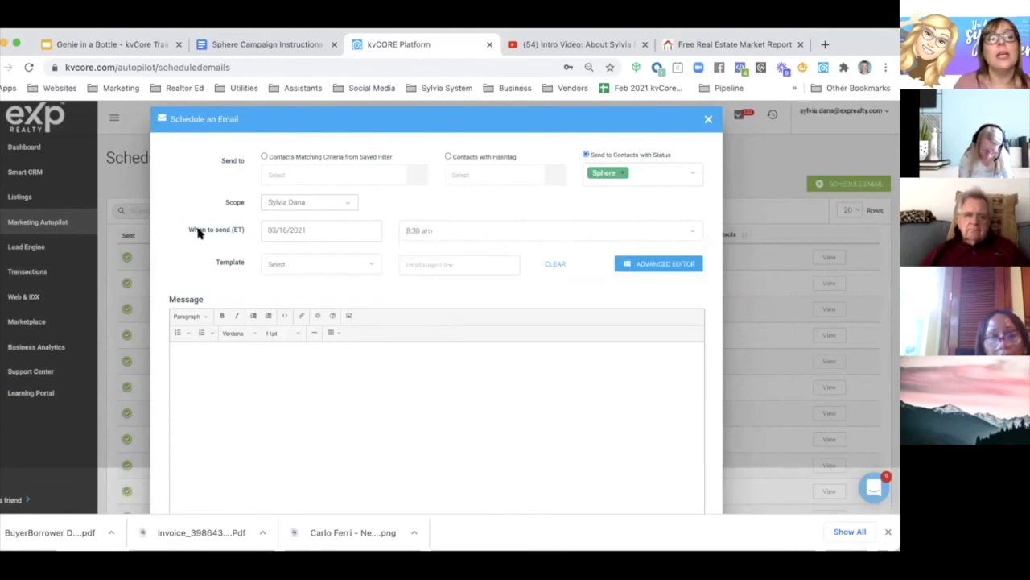
left_click_drag(189, 232, 241, 233)
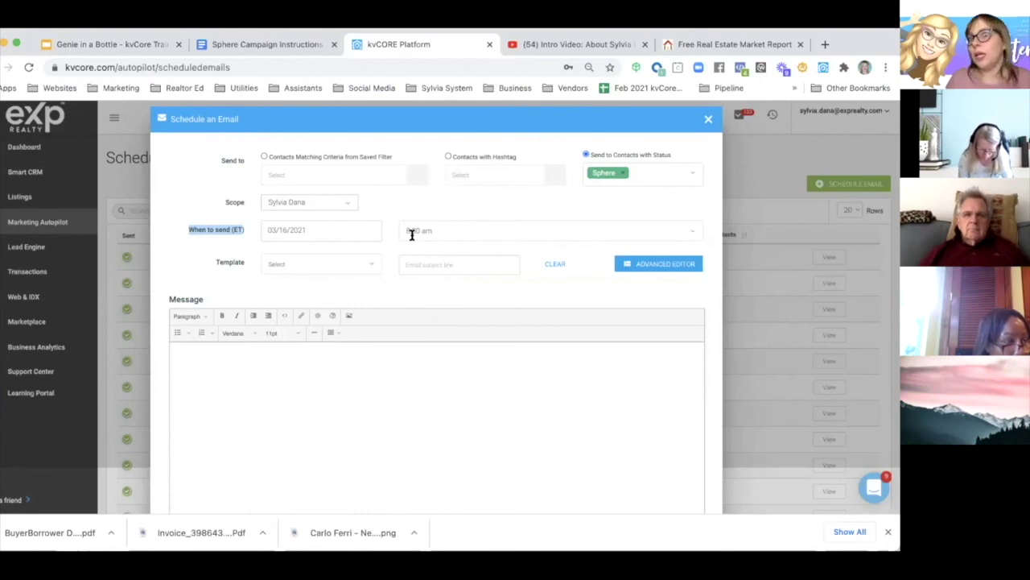
Step: Search the email templates for "intro" and load the Website Intro Email template
left_click(325, 263)
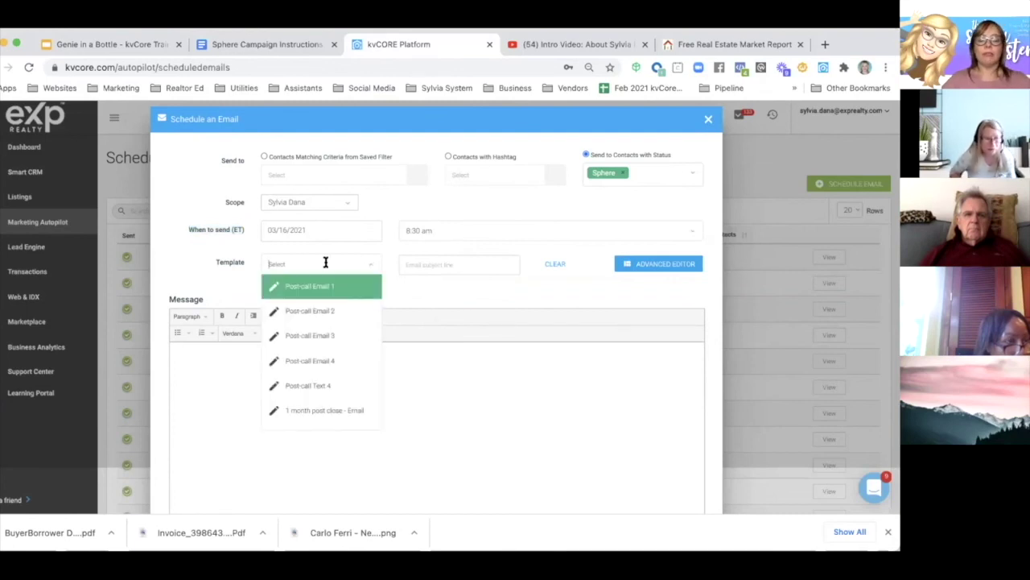
type("intro")
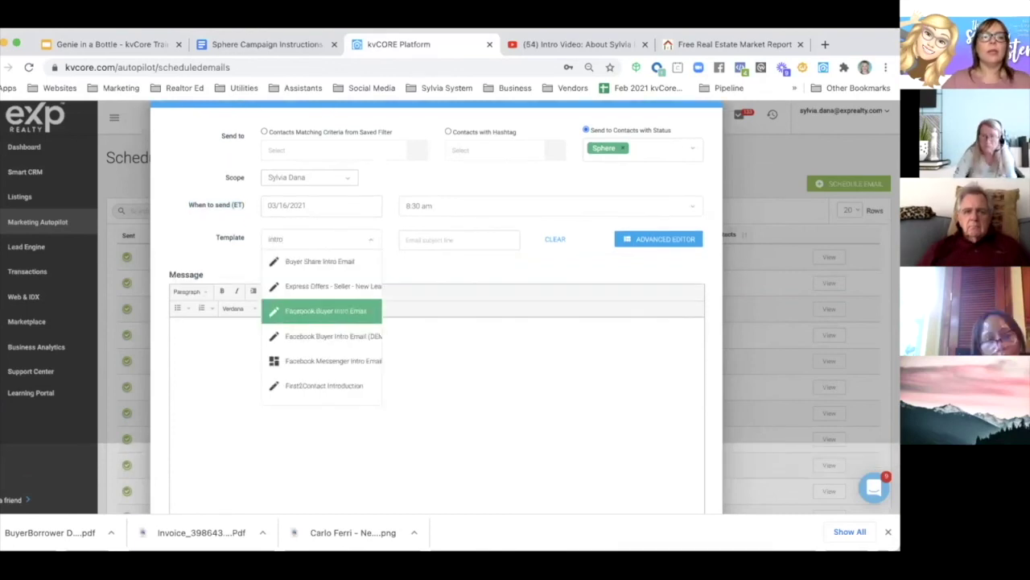
key("BackSpace")
key("BackSpace")
type("ro")
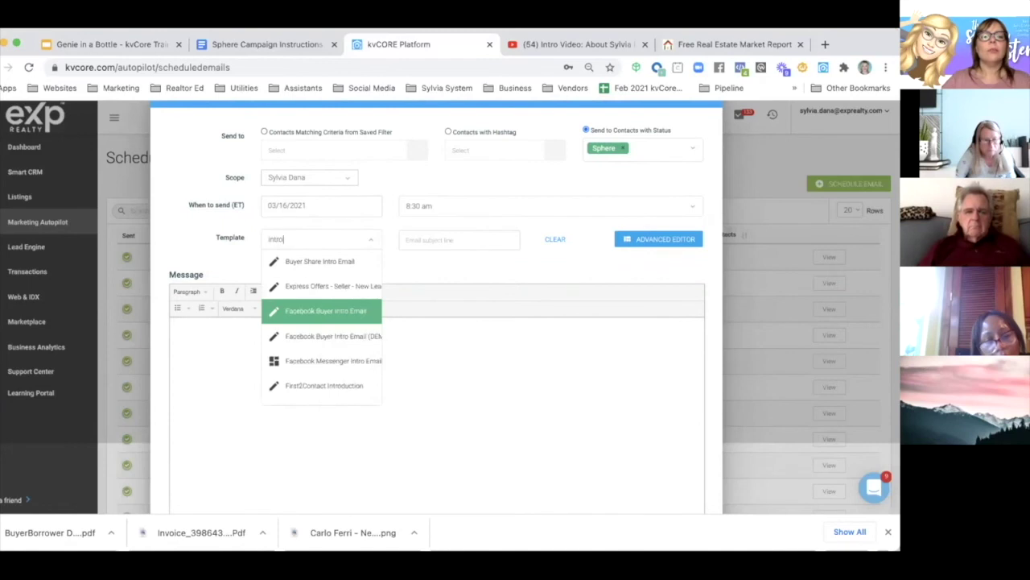
scroll(330, 369, "down", 5)
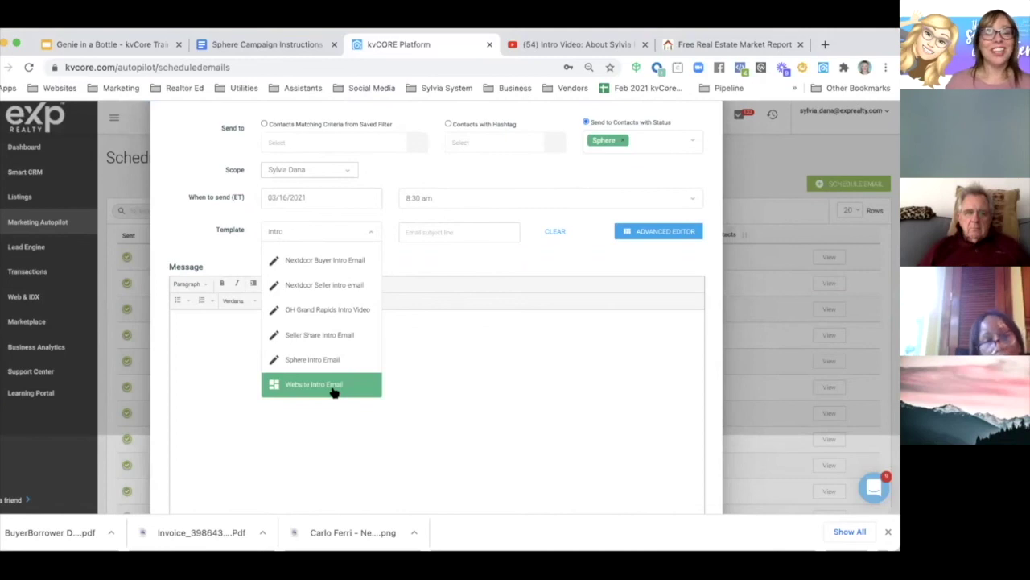
left_click(334, 386)
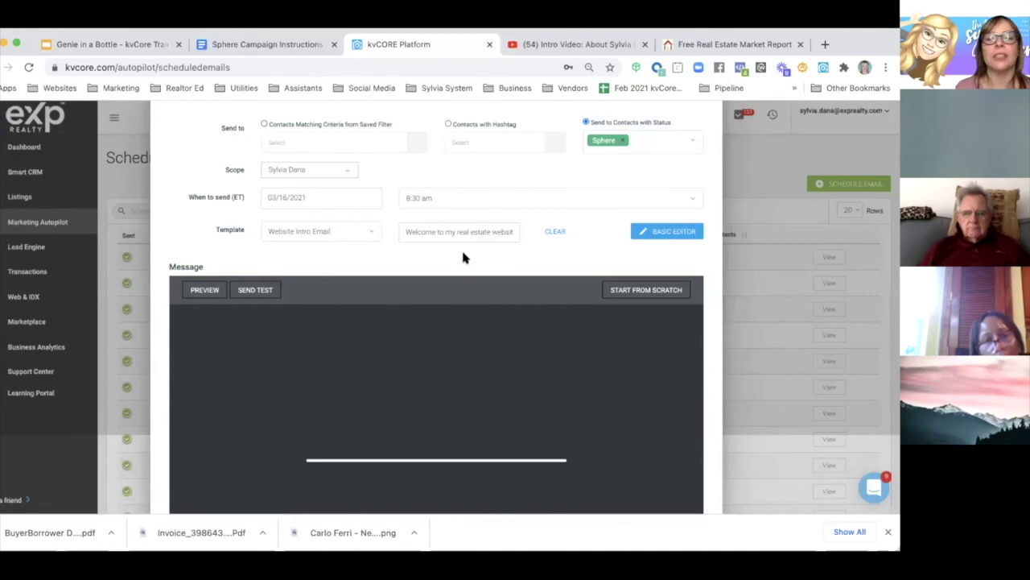
Step: Review the loaded template's header, video, message, linked buttons and signature, and check the schedule settings
scroll(231, 255, "down", 2)
scroll(231, 254, "up", 1)
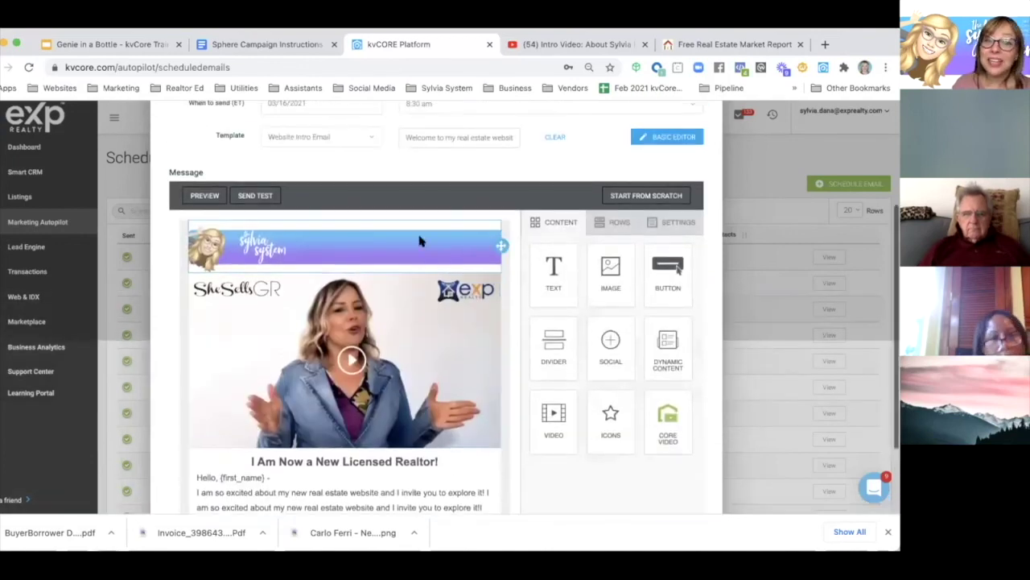
scroll(241, 320, "down", 2)
scroll(242, 325, "down", 1)
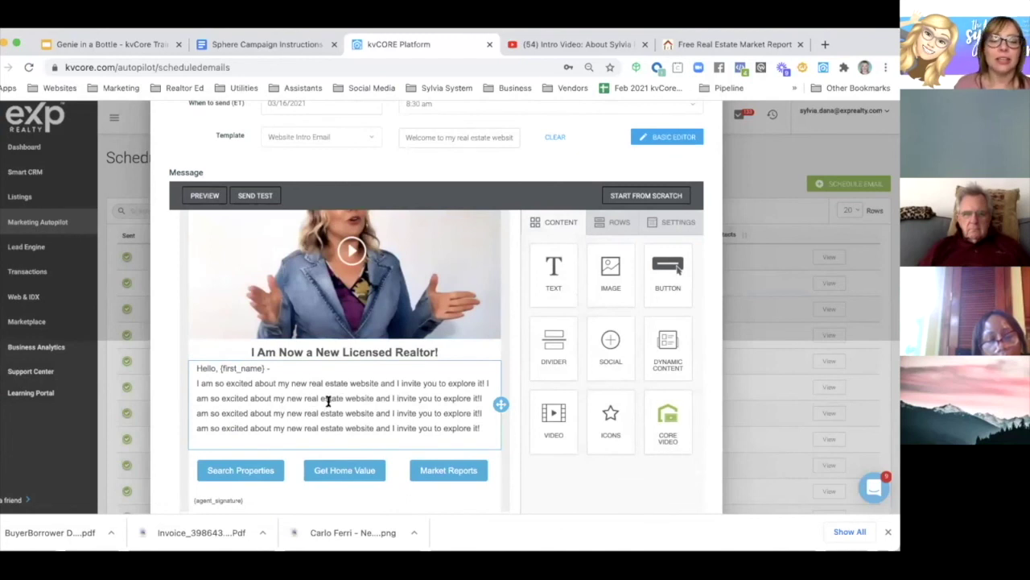
scroll(328, 400, "down", 2)
scroll(235, 401, "up", 2)
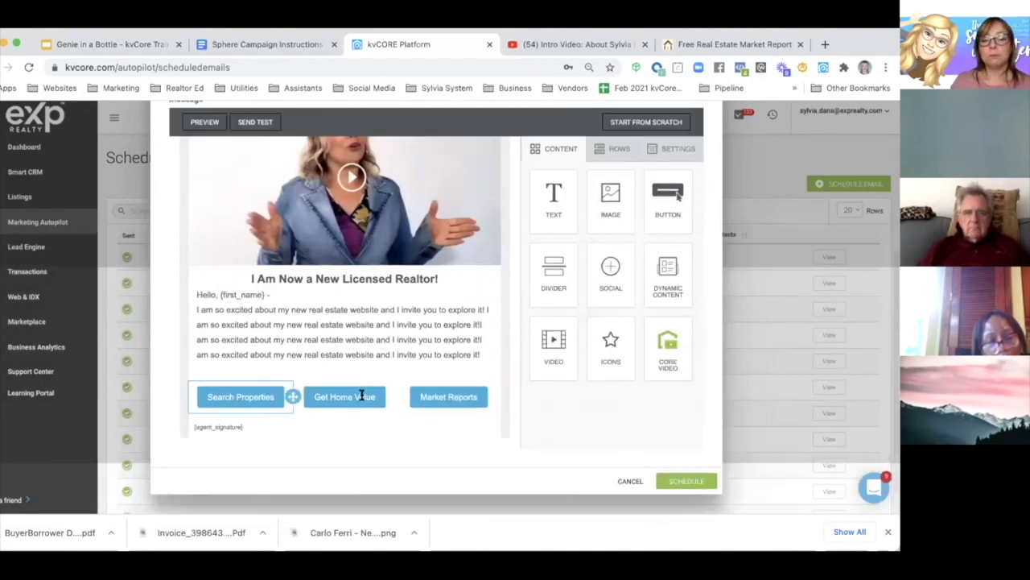
scroll(301, 427, "up", 3)
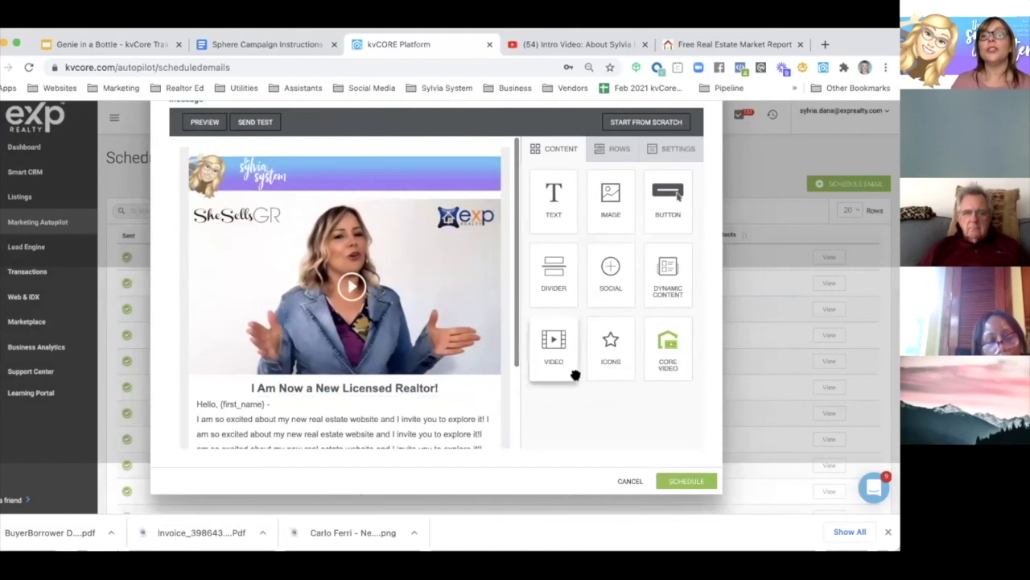
scroll(575, 370, "up", 3)
scroll(575, 375, "up", 2)
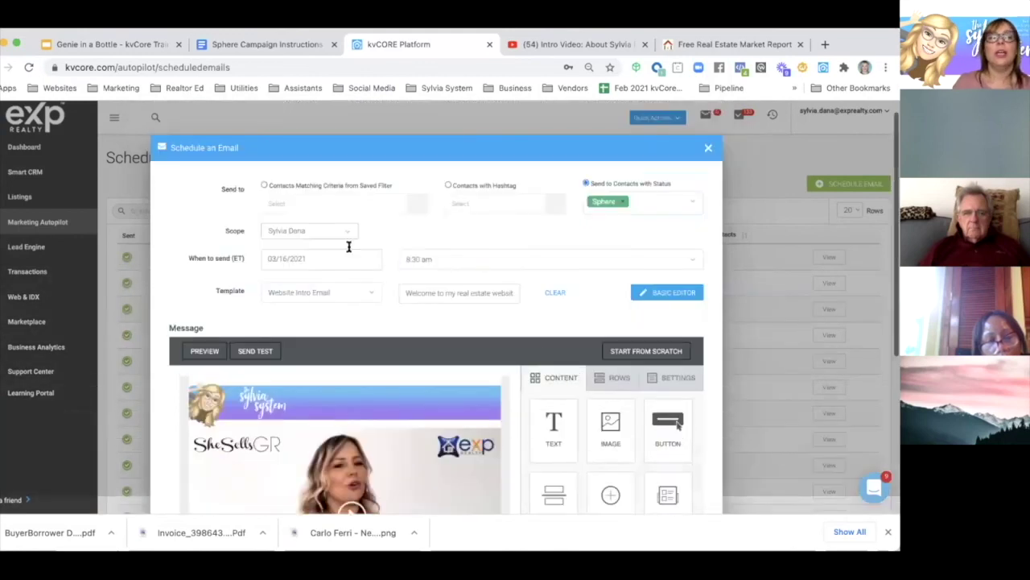
Step: Switch the recipients to Contacts with Hashtag, and return them to contacts with the status Sphere
left_click(447, 186)
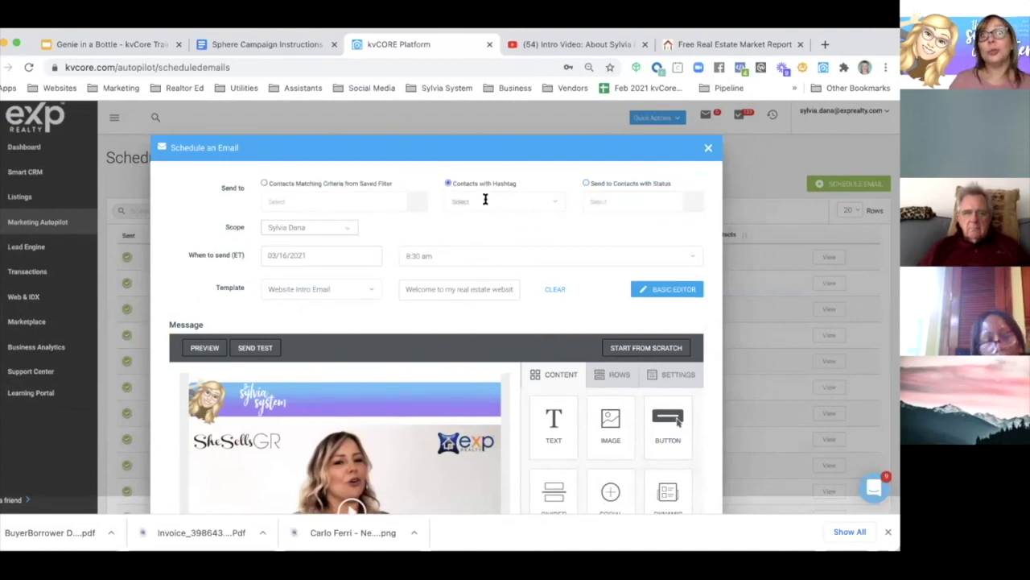
left_click(585, 183)
left_click(599, 202)
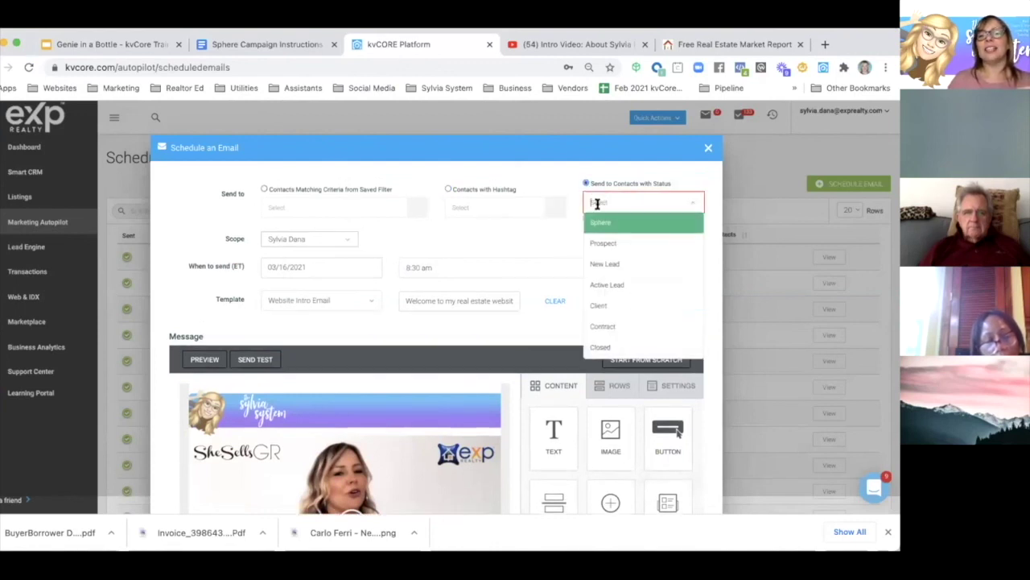
left_click(599, 225)
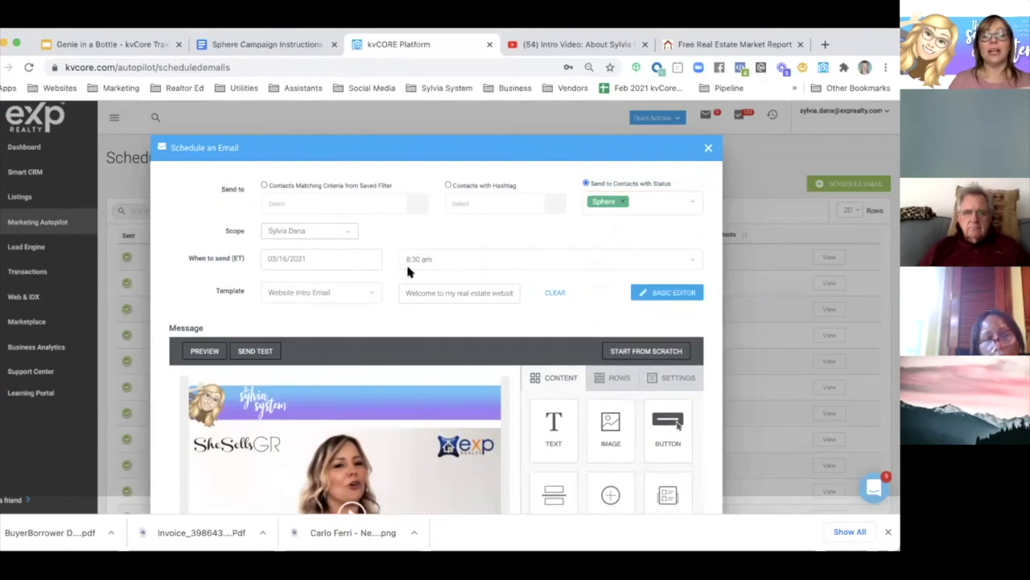
Step: Check the email's recipients, send time and content once more, and schedule the mass email
scroll(407, 272, "down", 1)
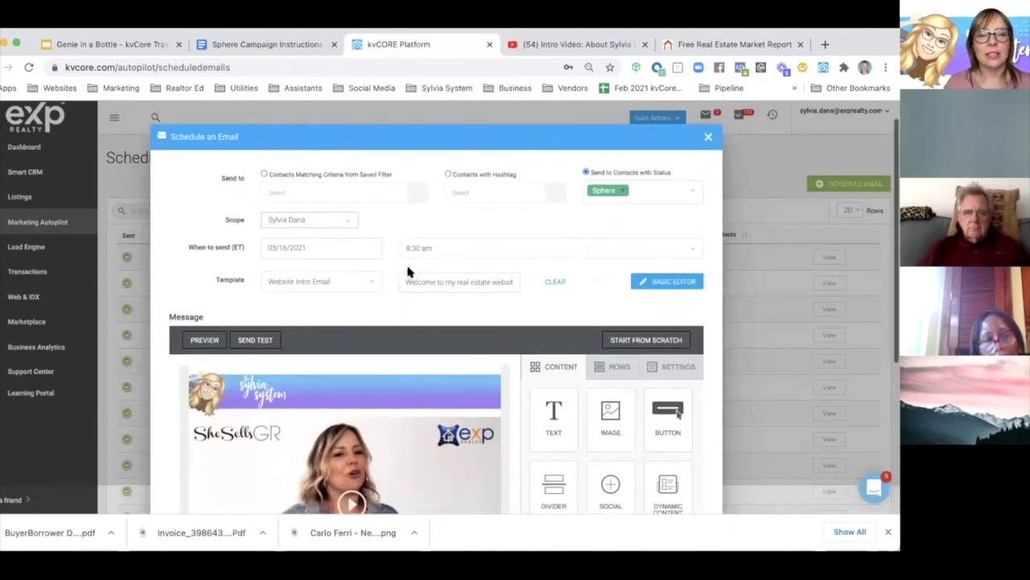
scroll(407, 272, "down", 3)
scroll(407, 273, "down", 2)
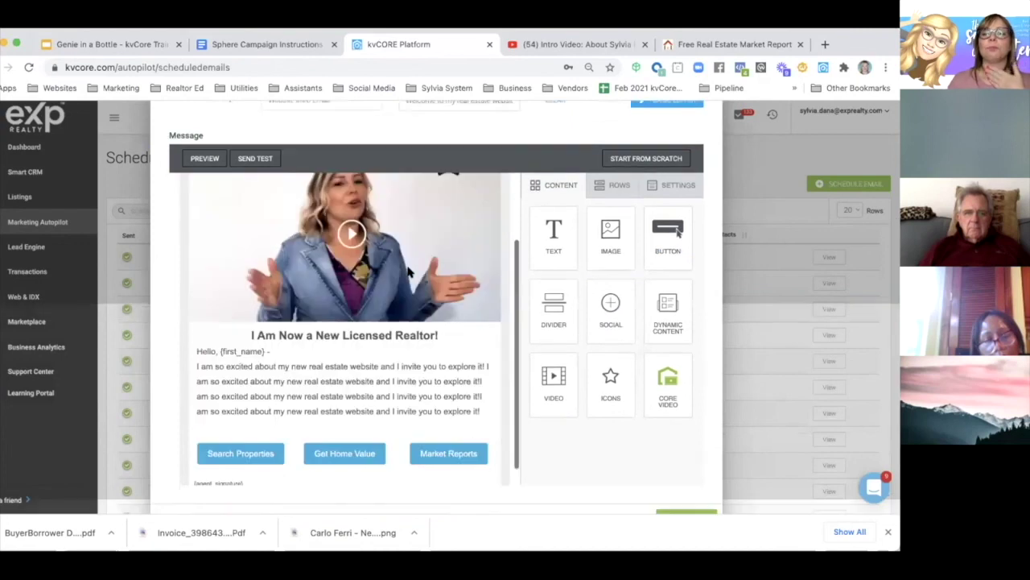
scroll(404, 226, "down", 2)
scroll(403, 226, "up", 5)
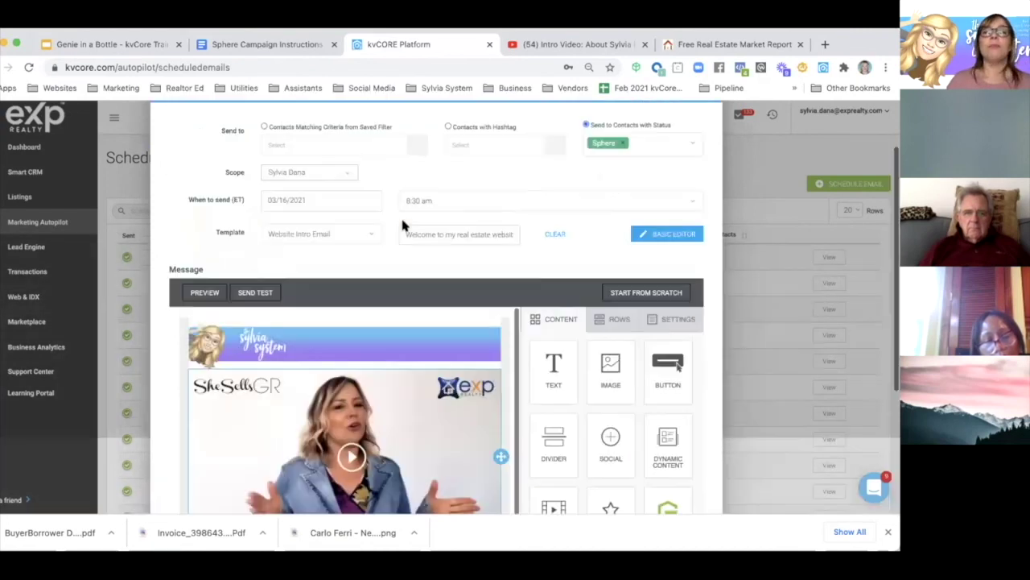
scroll(403, 225, "up", 2)
scroll(402, 225, "down", 2)
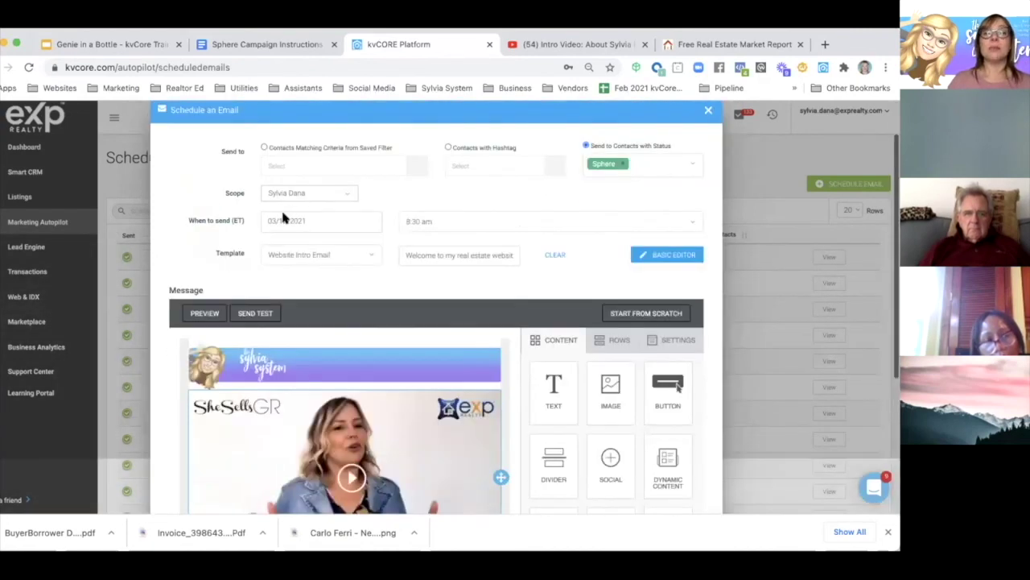
scroll(386, 257, "down", 5)
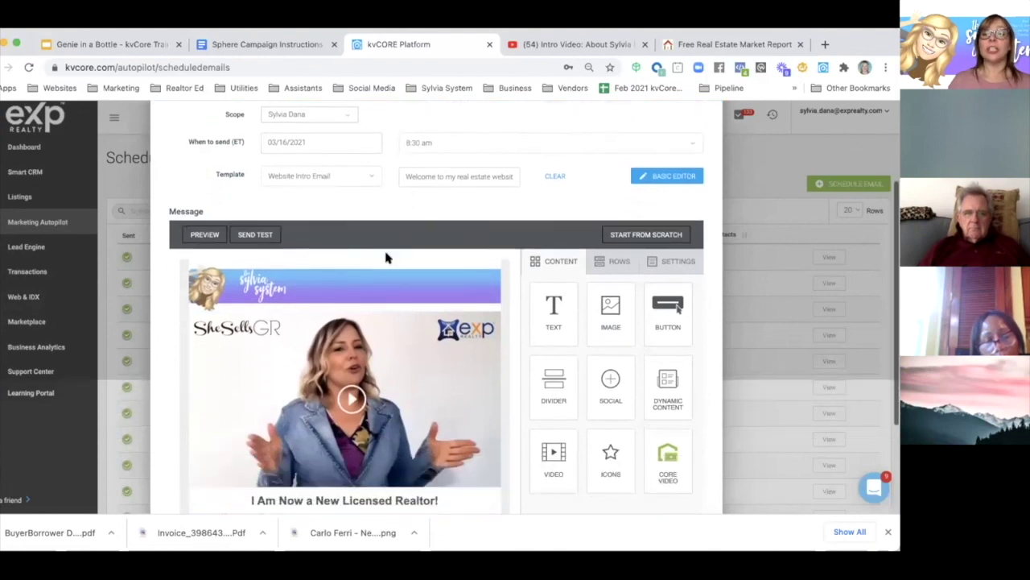
scroll(386, 256, "down", 3)
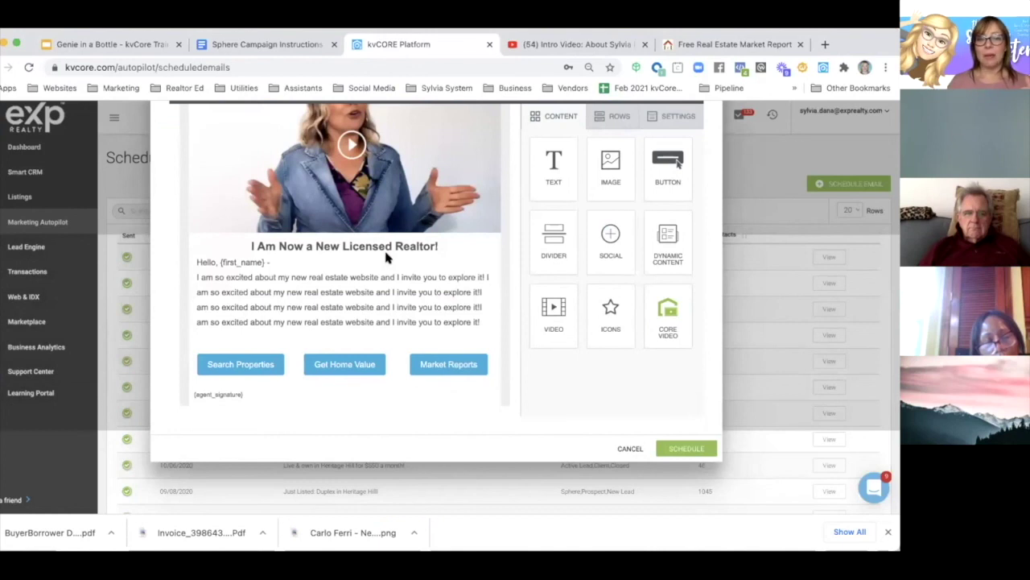
left_click(675, 451)
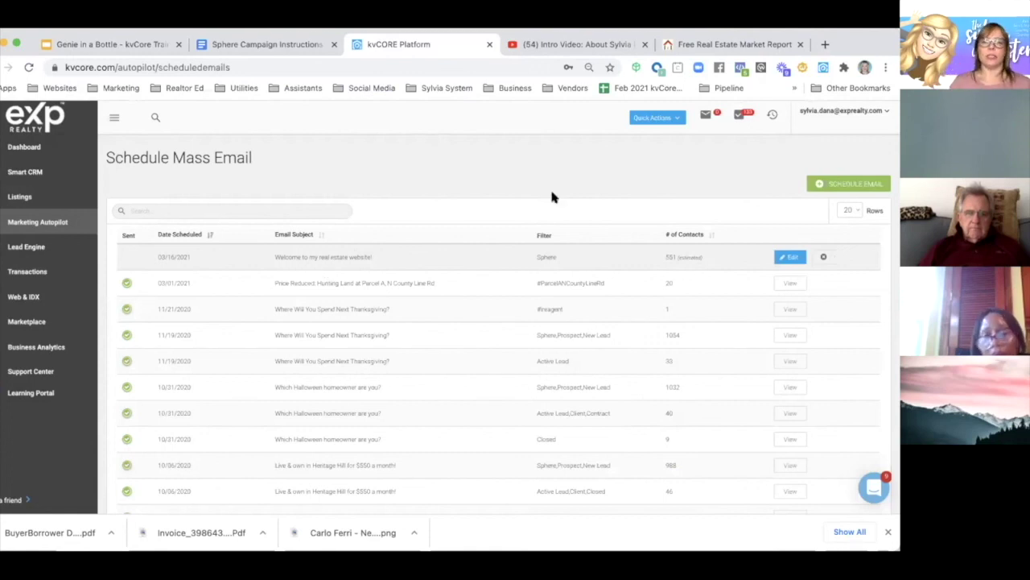
Step: Reopen the scheduled email "Welcome to my real estate website!" for editing and review its content
left_click(789, 257)
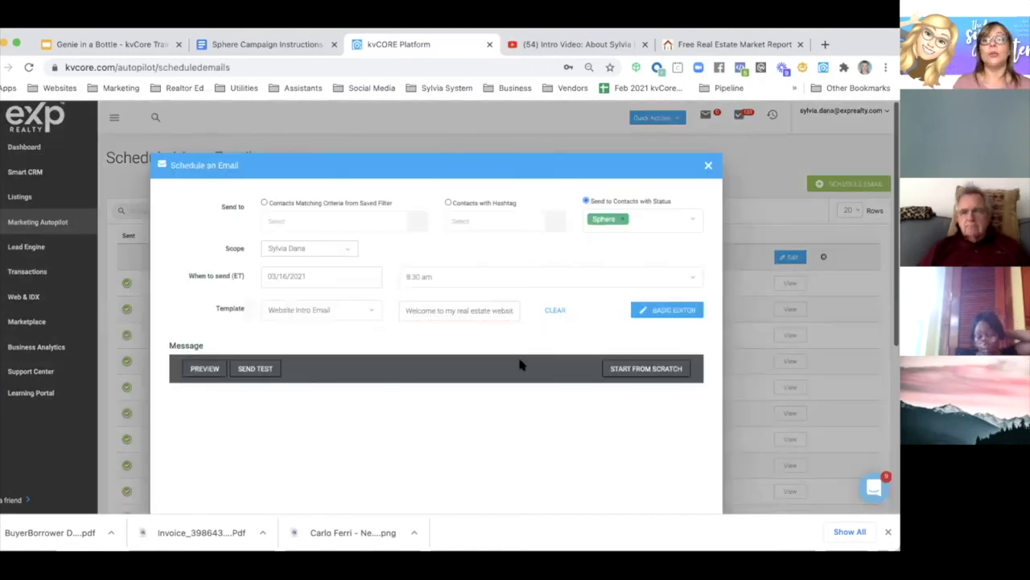
scroll(505, 362, "down", 2)
scroll(505, 362, "down", 1)
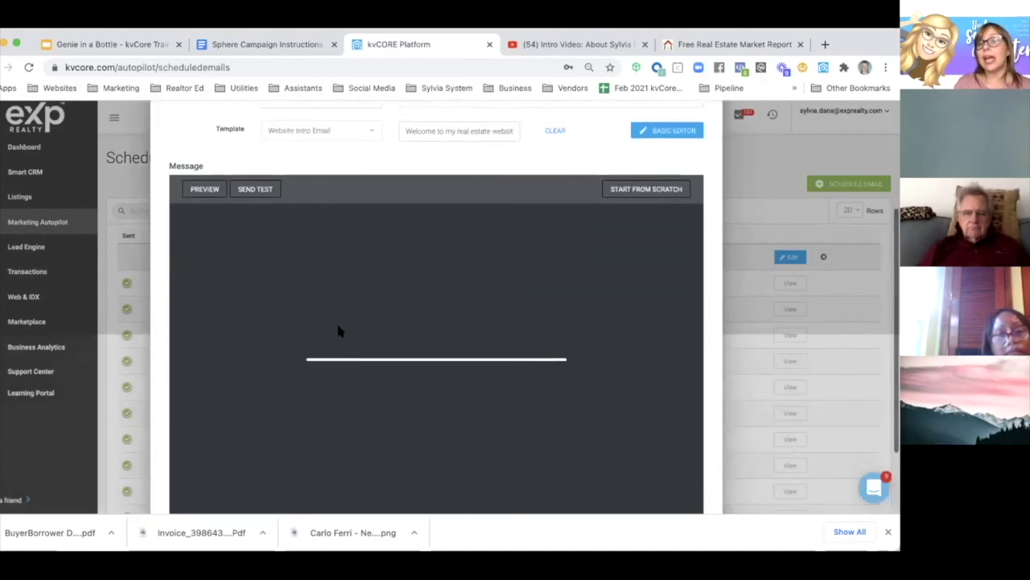
scroll(367, 380, "down", 2)
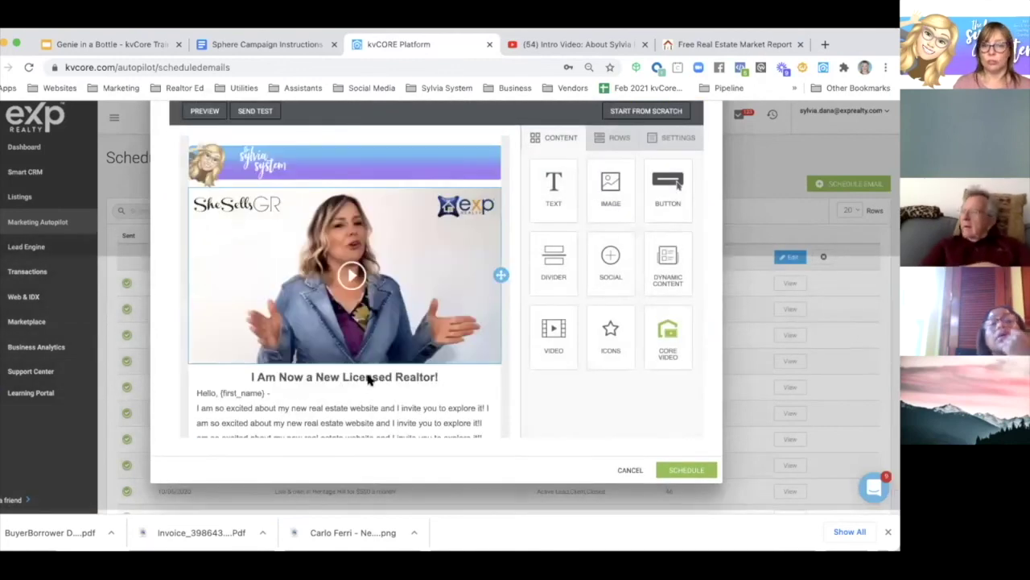
Step: Review the scheduled email's video, message, linked buttons, recipients, send time and template once more
scroll(367, 380, "up", 1)
scroll(367, 380, "down", 2)
scroll(346, 379, "down", 2)
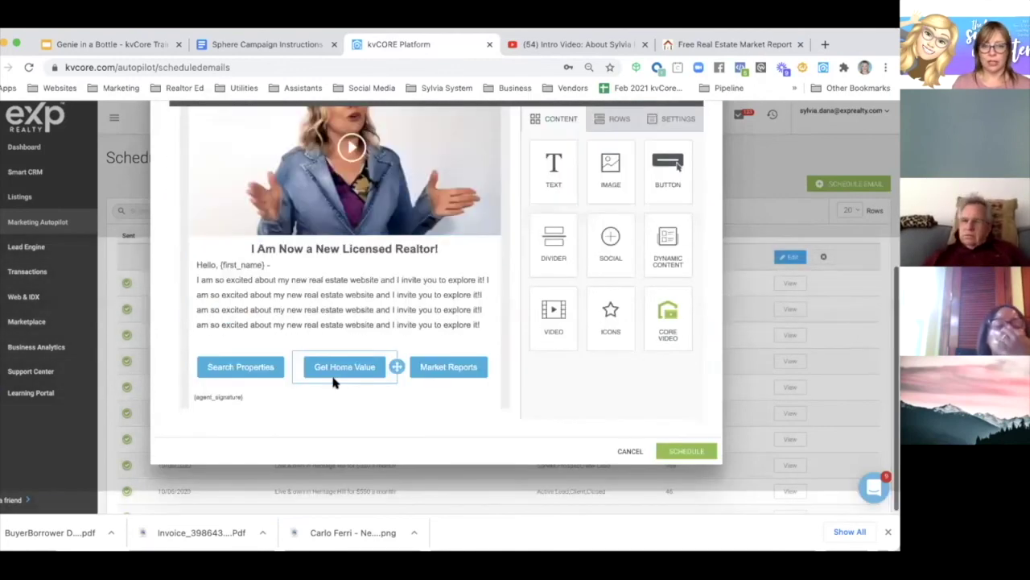
scroll(334, 379, "up", 4)
scroll(336, 382, "up", 3)
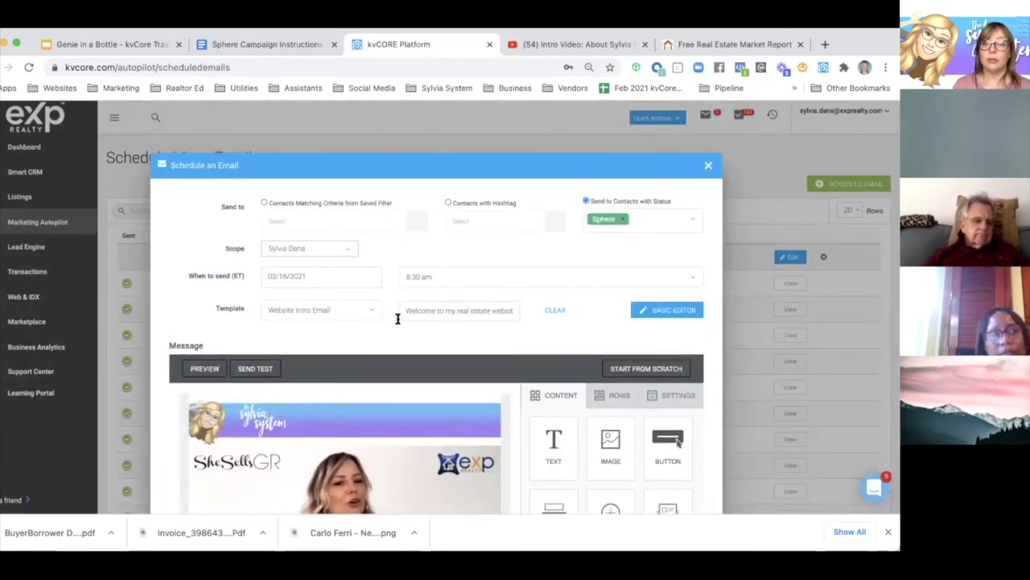
scroll(396, 319, "down", 3)
scroll(395, 319, "up", 2)
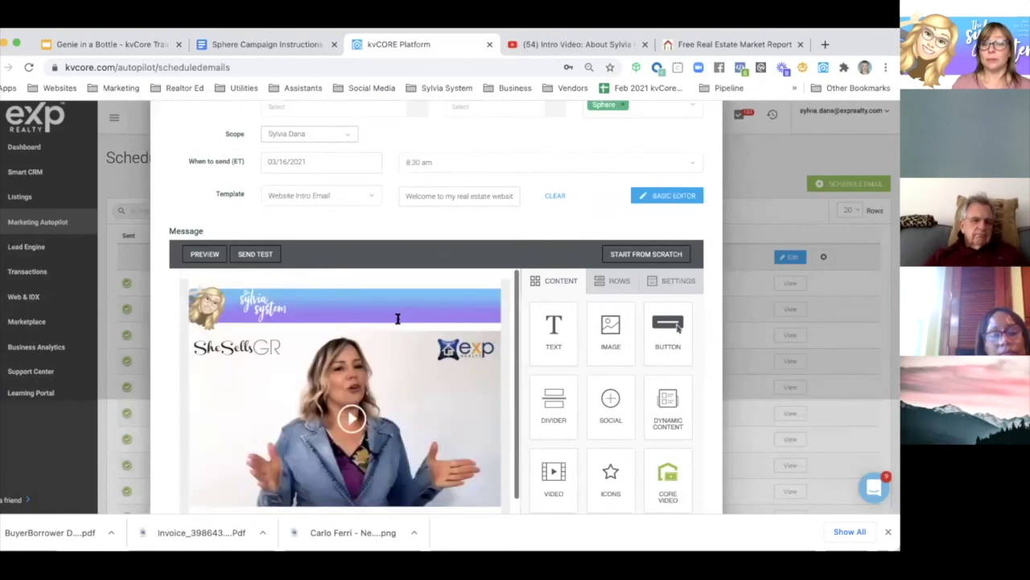
scroll(478, 260, "up", 2)
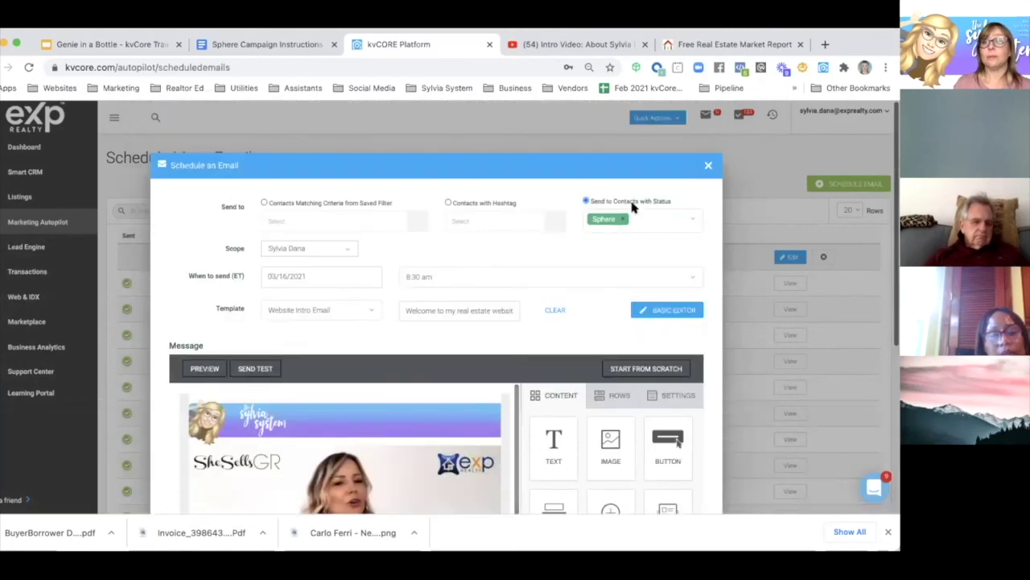
Step: Close the email editor without saving and delete the scheduled email "Welcome to my real estate website!"
left_click(708, 166)
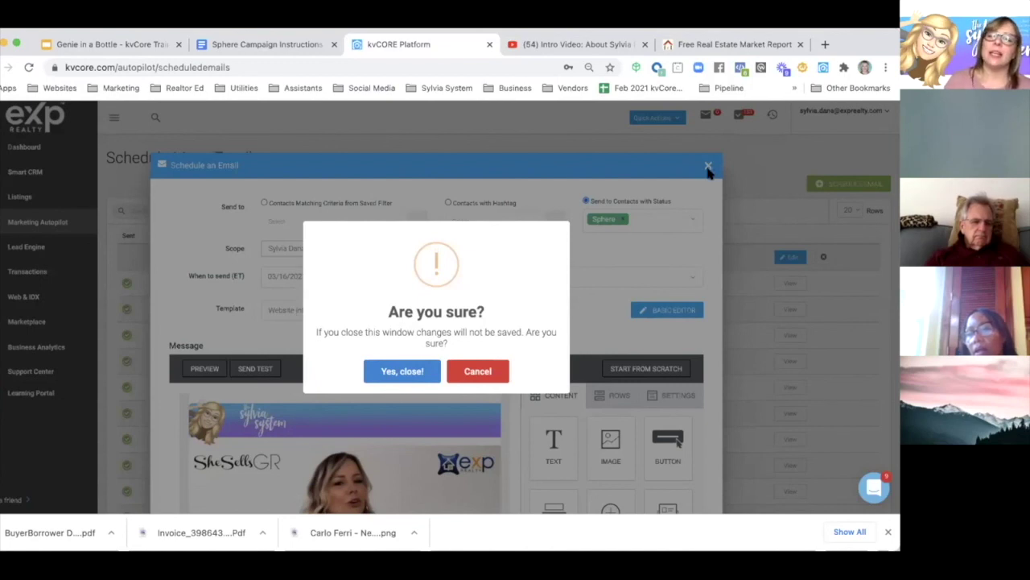
left_click(402, 372)
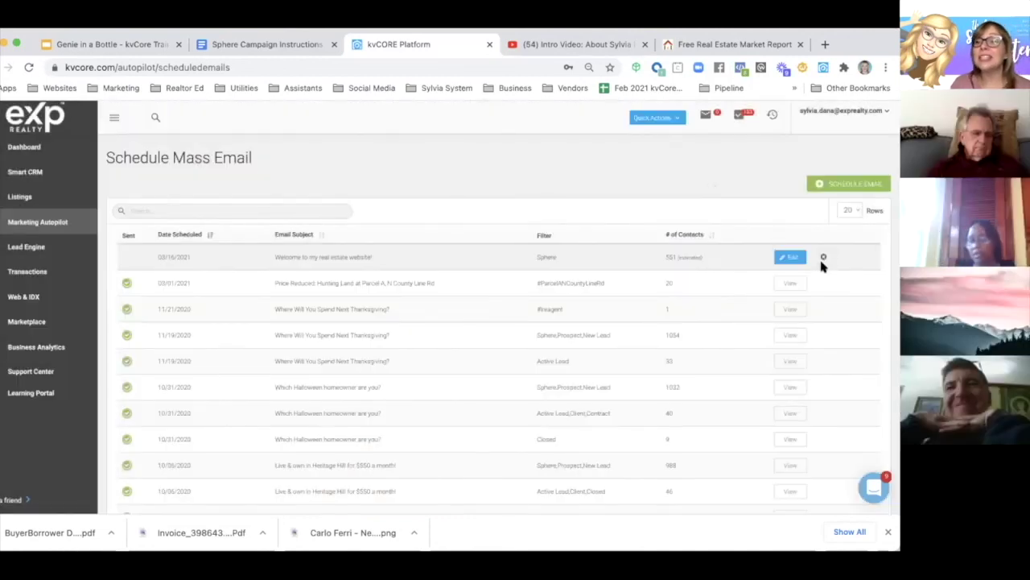
left_click(824, 258)
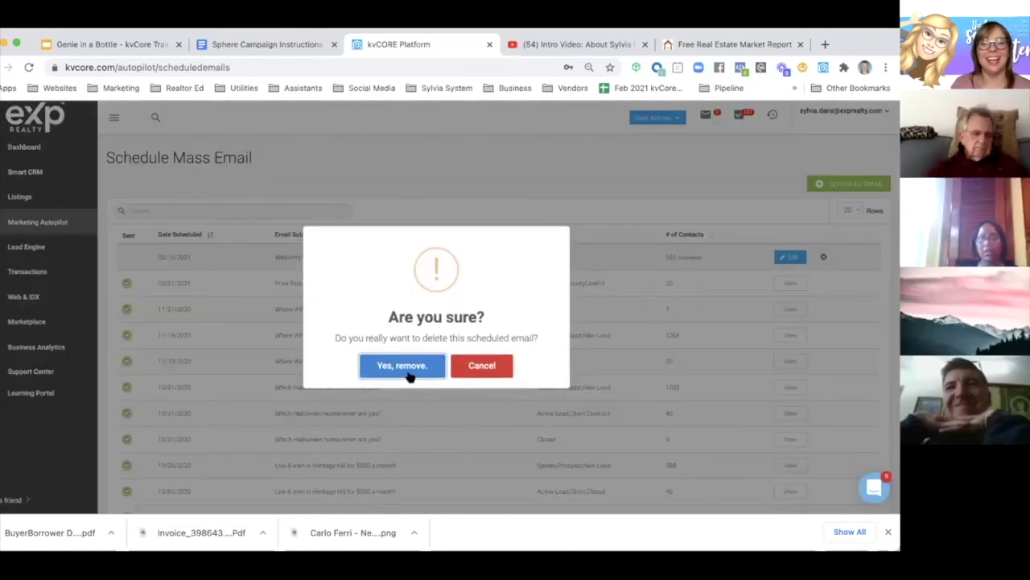
left_click(407, 370)
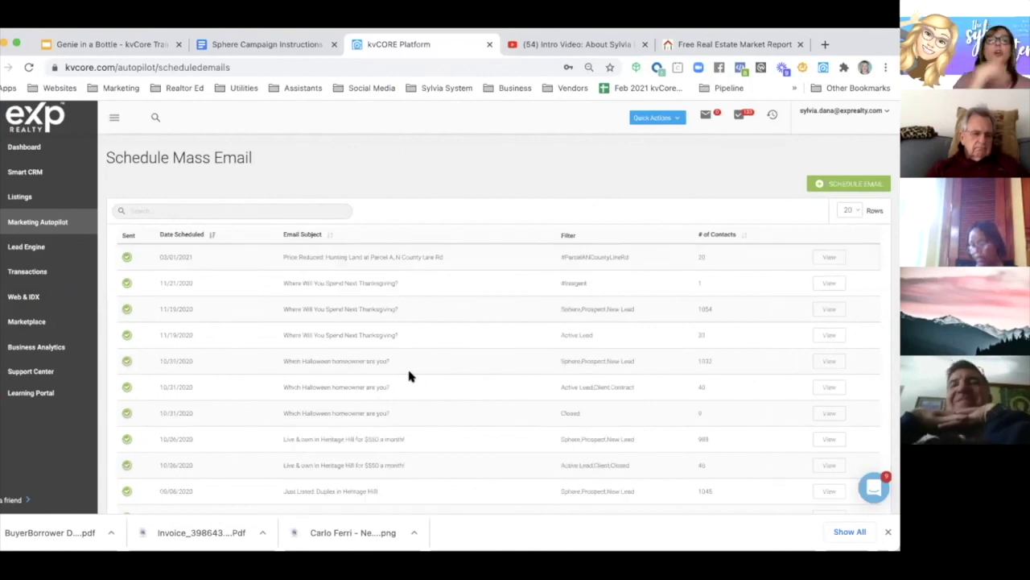
Step: Check the "10 To Do's for Your Sphere in kvCore" slide, and go to the home page of the agent's real estate website
left_click(103, 45)
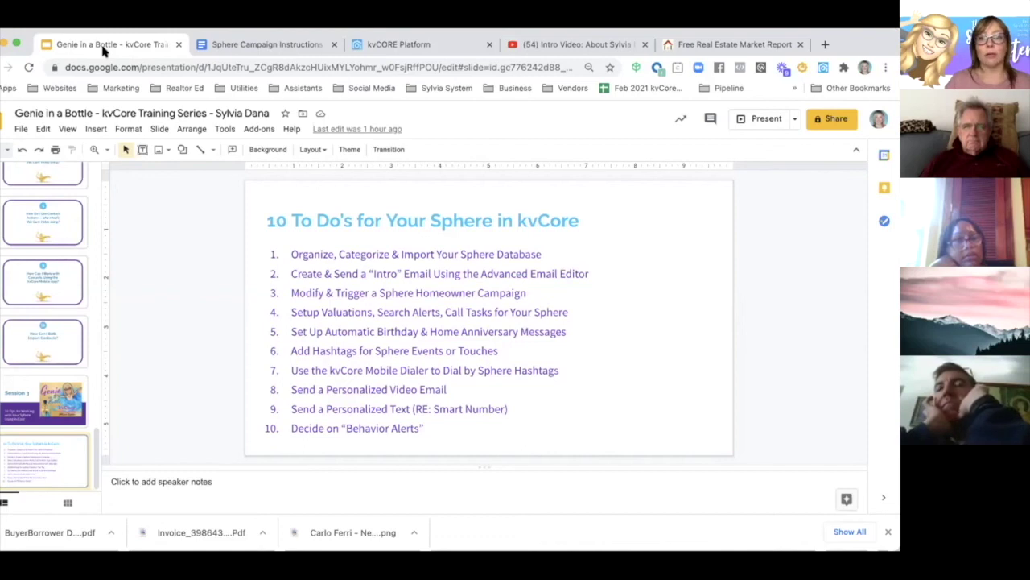
left_click(726, 44)
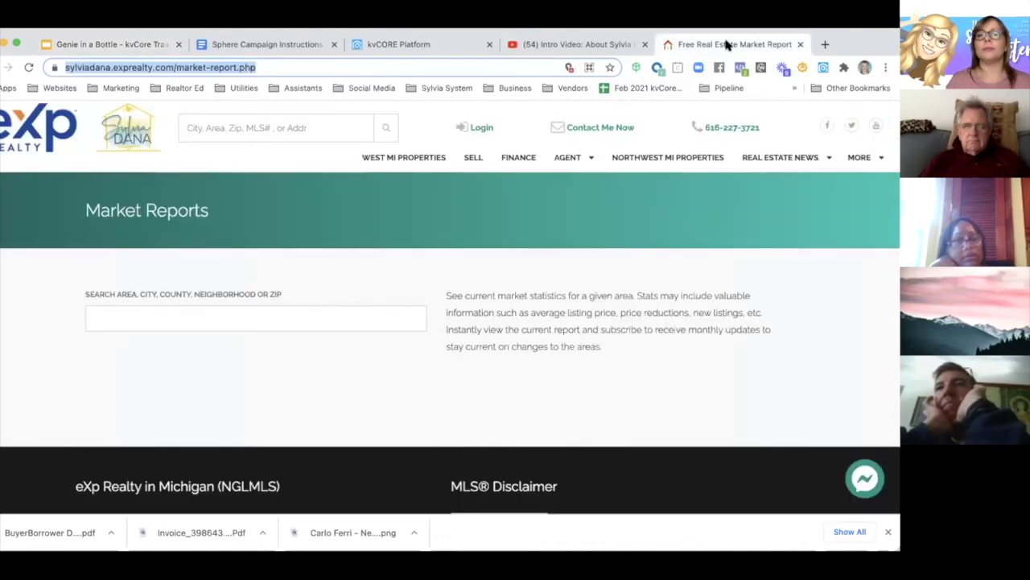
left_click(55, 137)
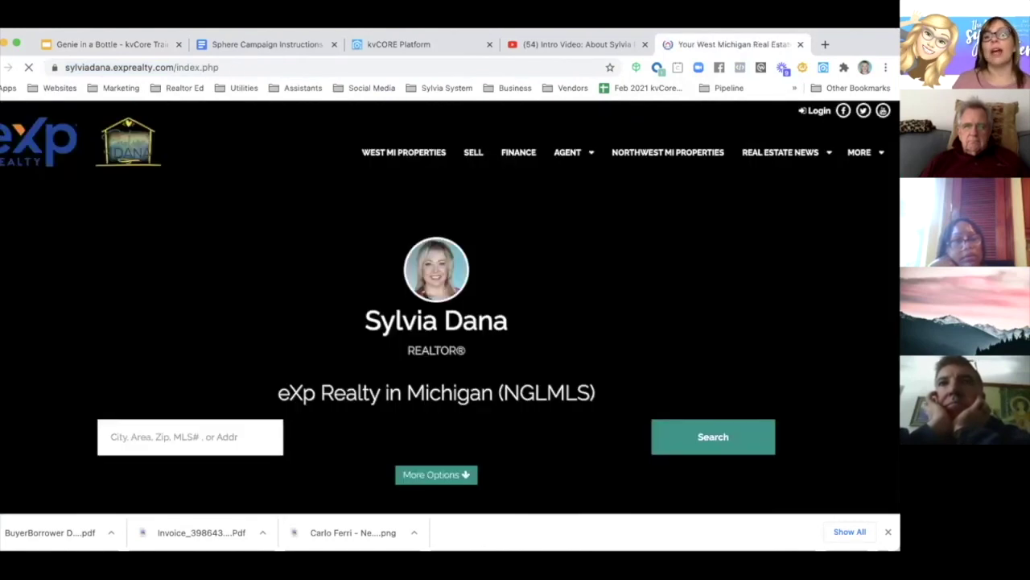
Step: Look through the website's home page tiles and open the West MI Properties search
scroll(418, 218, "down", 1)
scroll(419, 219, "down", 5)
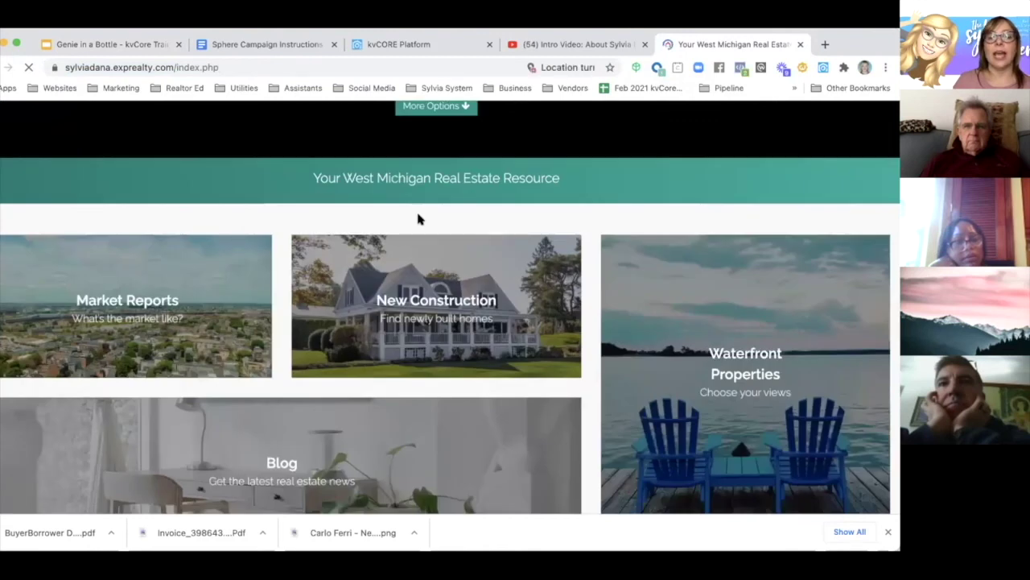
scroll(420, 219, "down", 2)
scroll(419, 218, "down", 9)
scroll(418, 218, "up", 10)
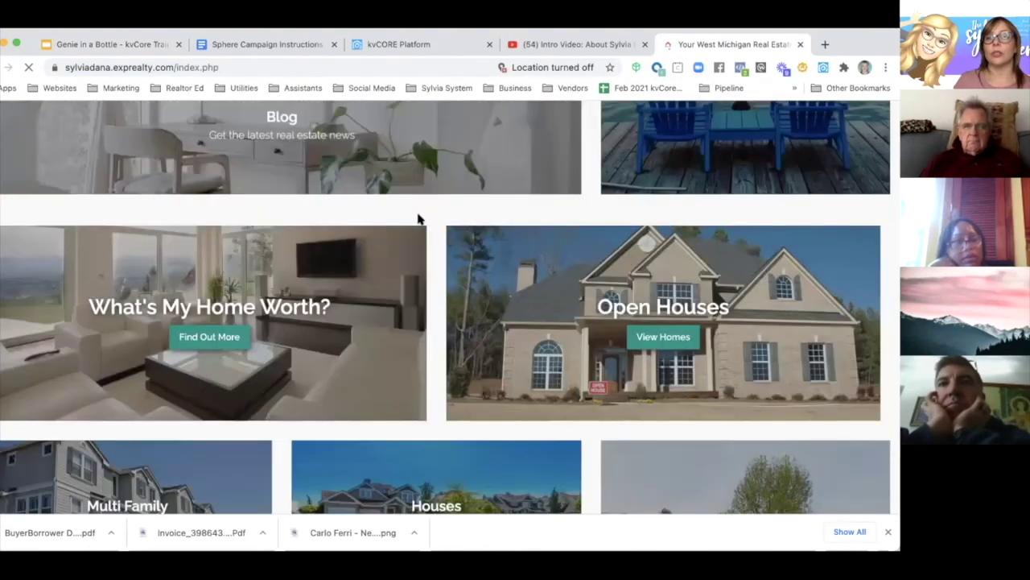
scroll(418, 219, "up", 5)
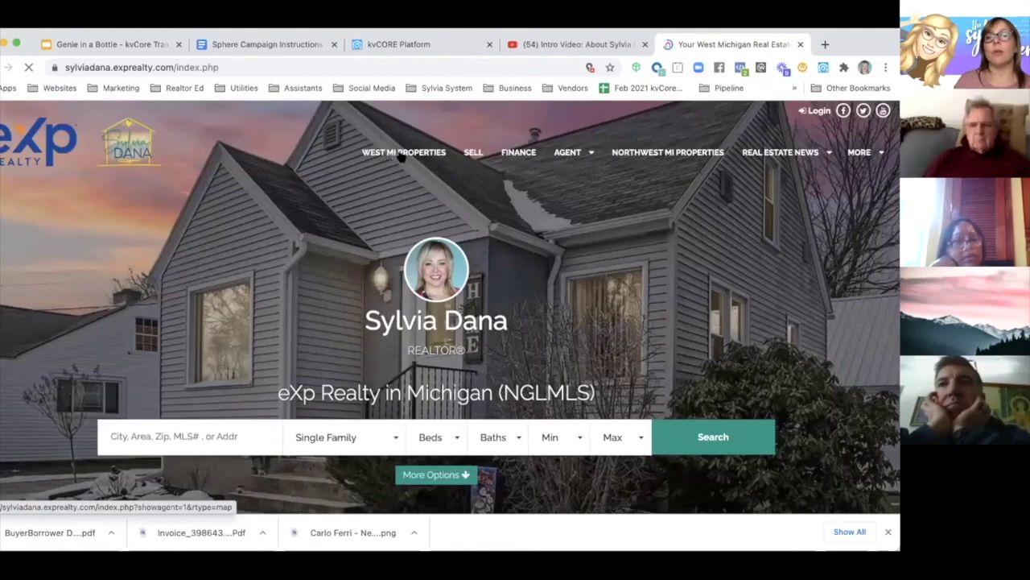
left_click(407, 157)
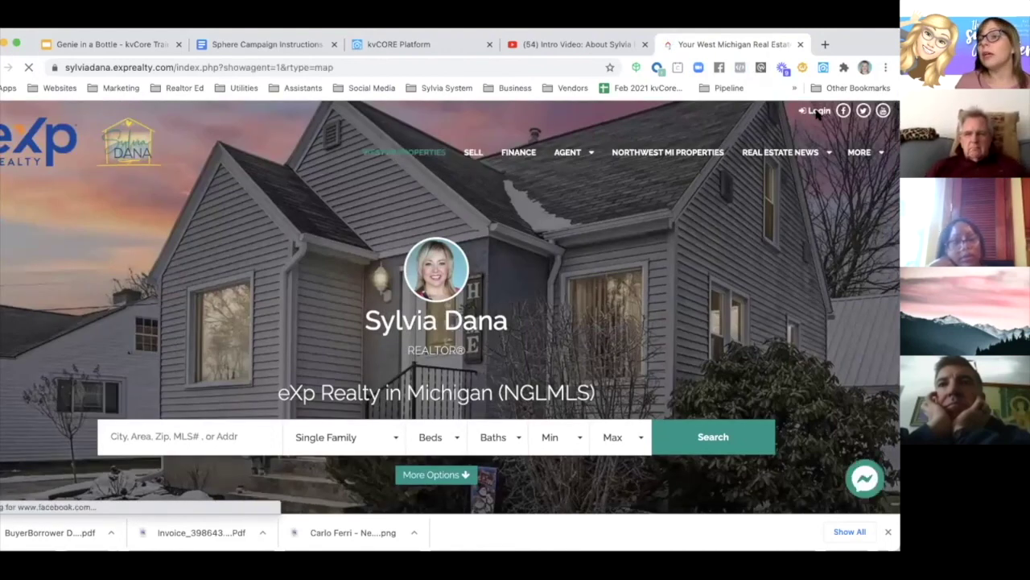